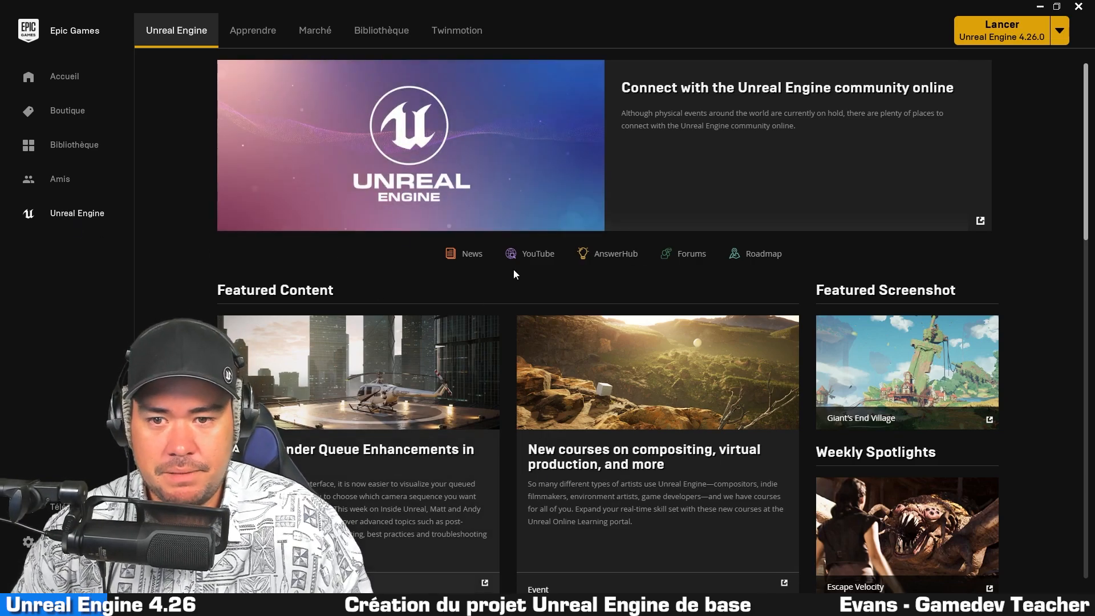
Look through the Unreal Engine news page and the engine feature samples in the learning section.
scroll(926, 196, down, 9)
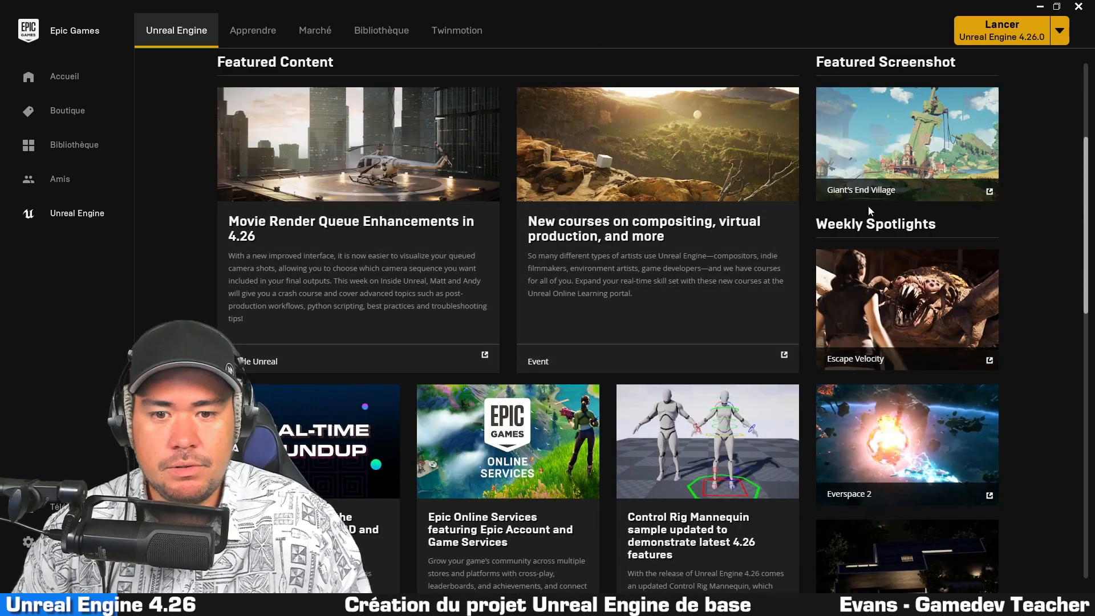
scroll(1013, 318, down, 6)
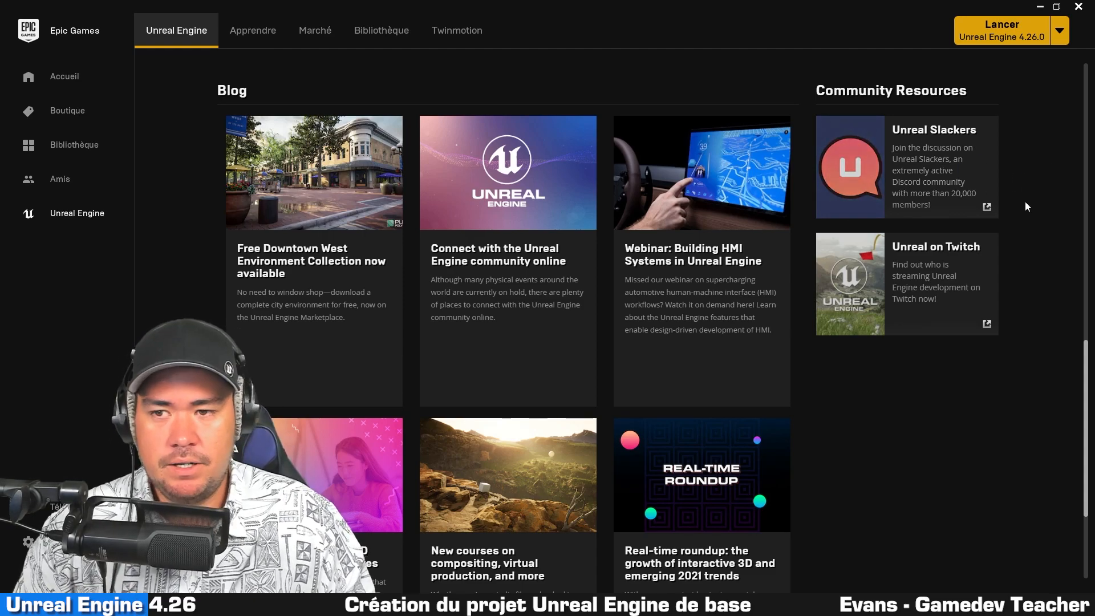
scroll(982, 218, up, 15)
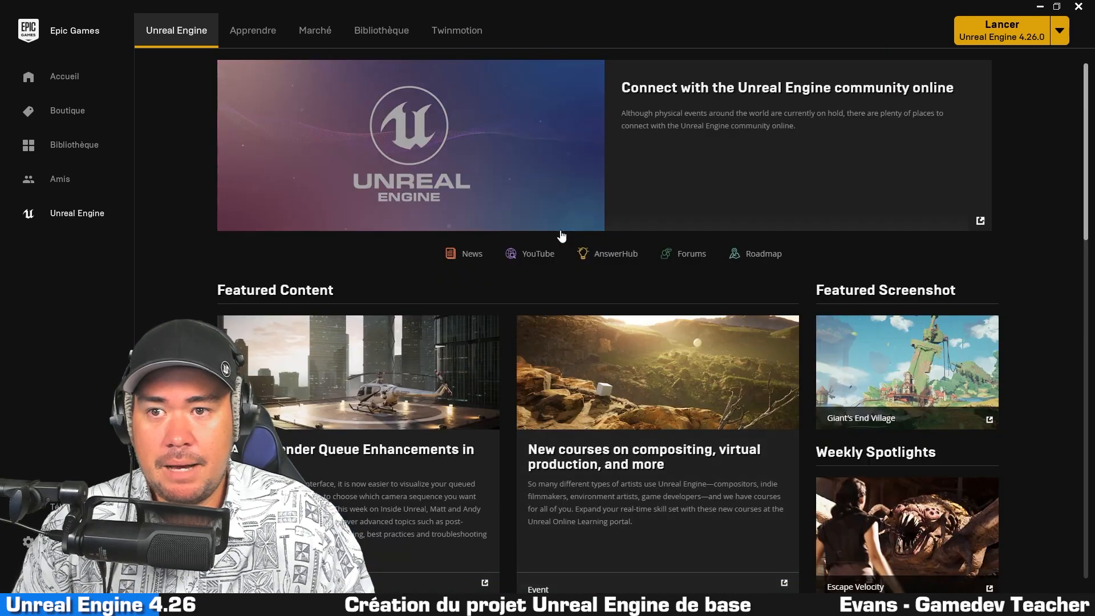
click(251, 31)
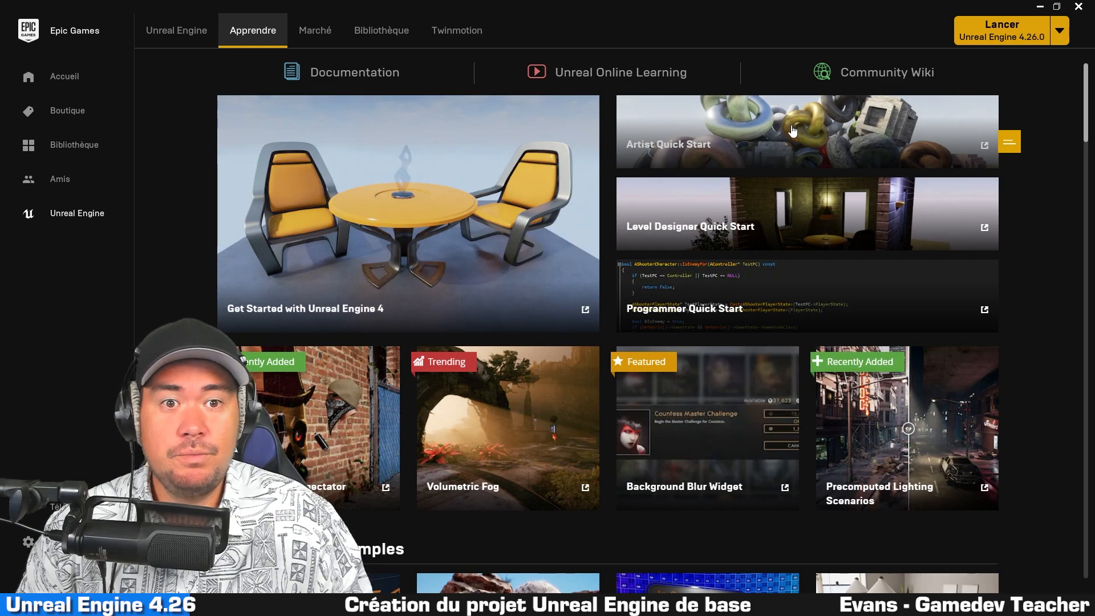
scroll(352, 211, down, 8)
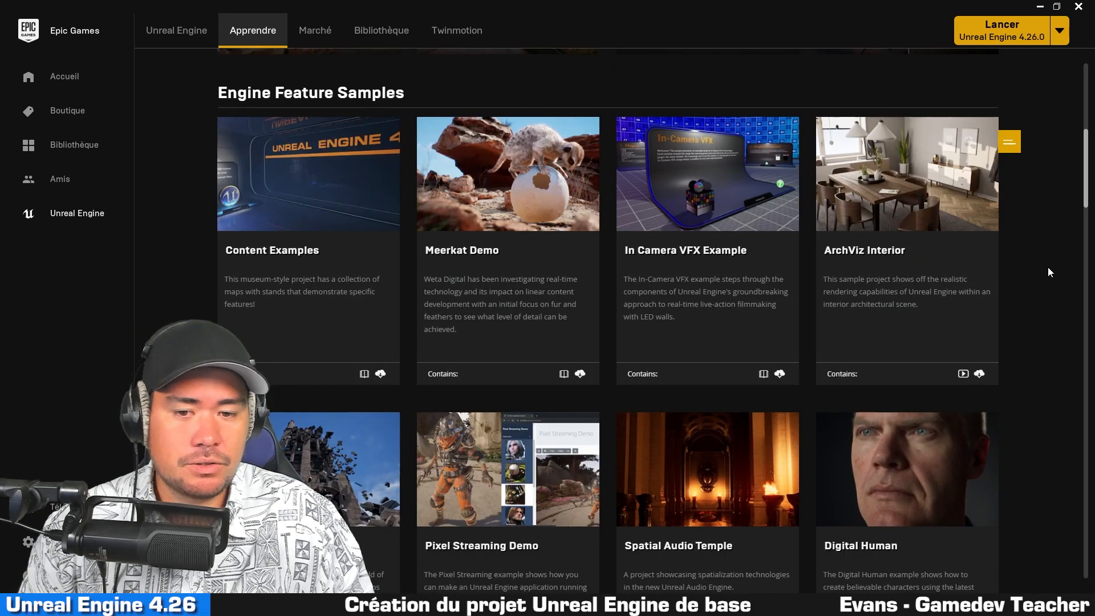
scroll(1009, 280, down, 8)
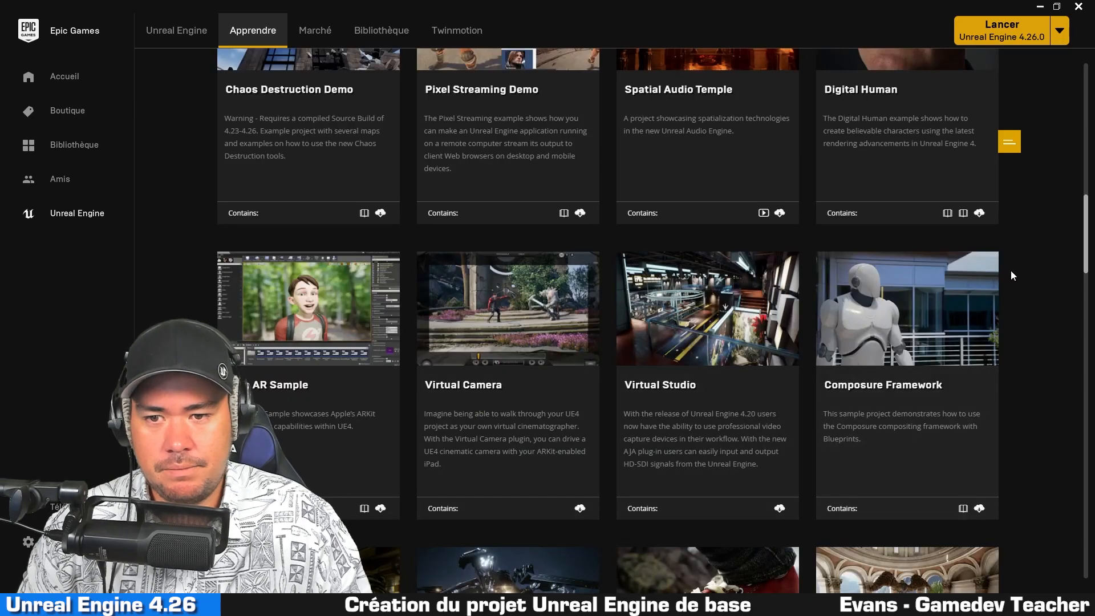
scroll(1010, 276, down, 6)
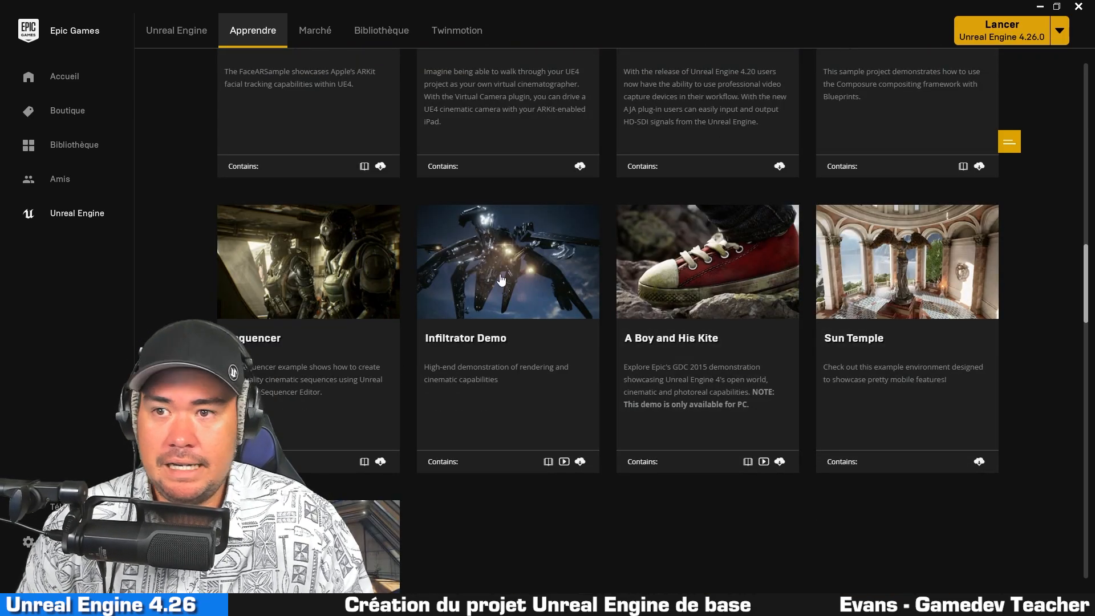
Browse the Marketplace home page, including the free monthly products and special discounts.
click(317, 34)
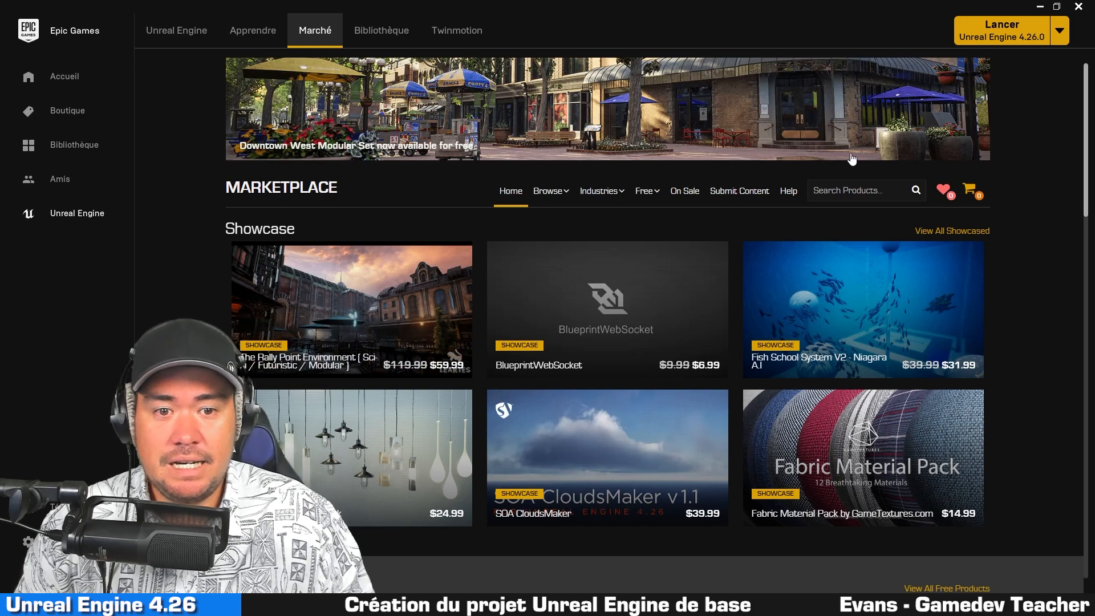
scroll(815, 239, down, 8)
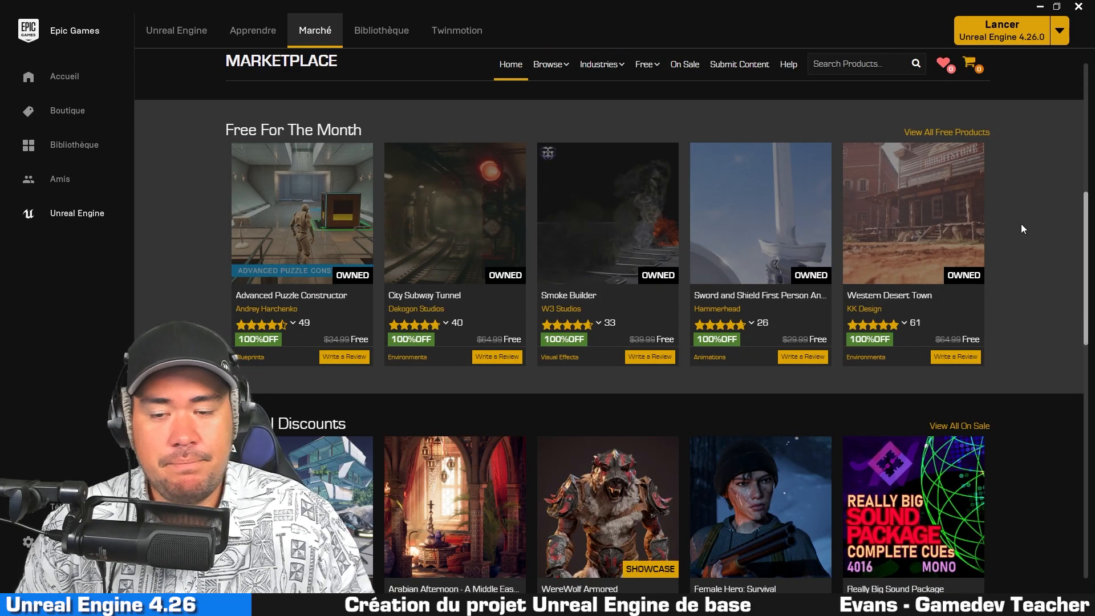
scroll(1015, 234, down, 7)
scroll(736, 276, up, 2)
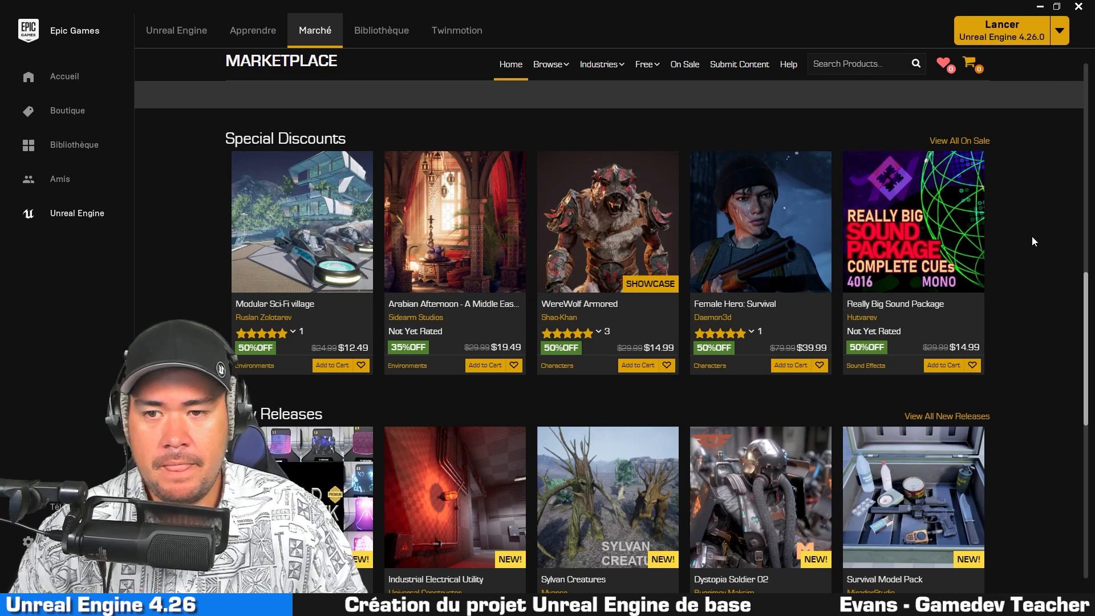
Examine the Unreal Engine library's installed engine versions, existing projects and vault assets.
click(377, 34)
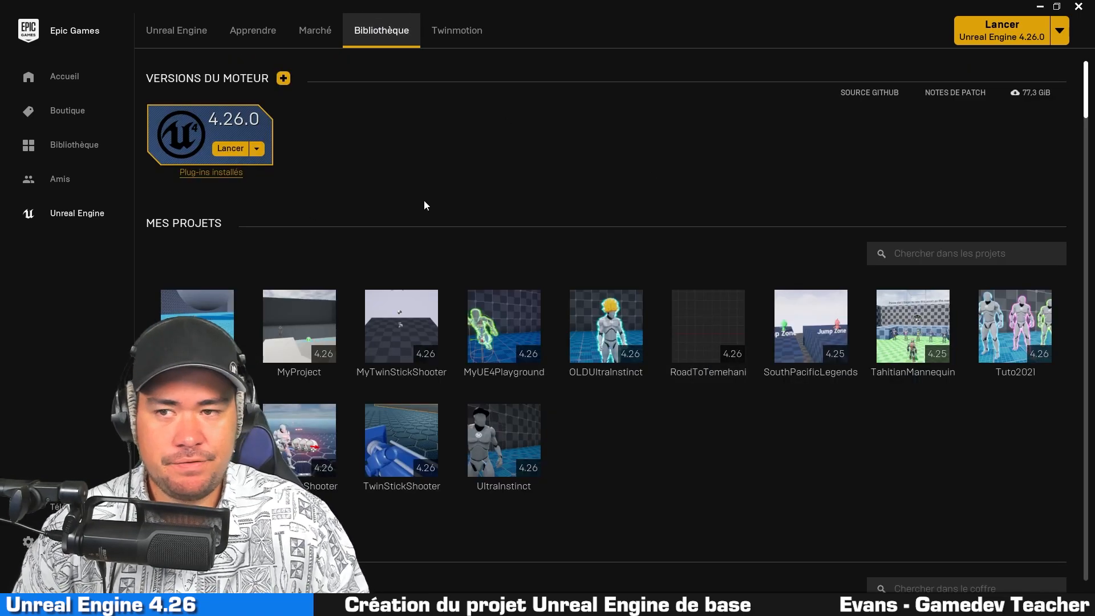
scroll(654, 130, down, 3)
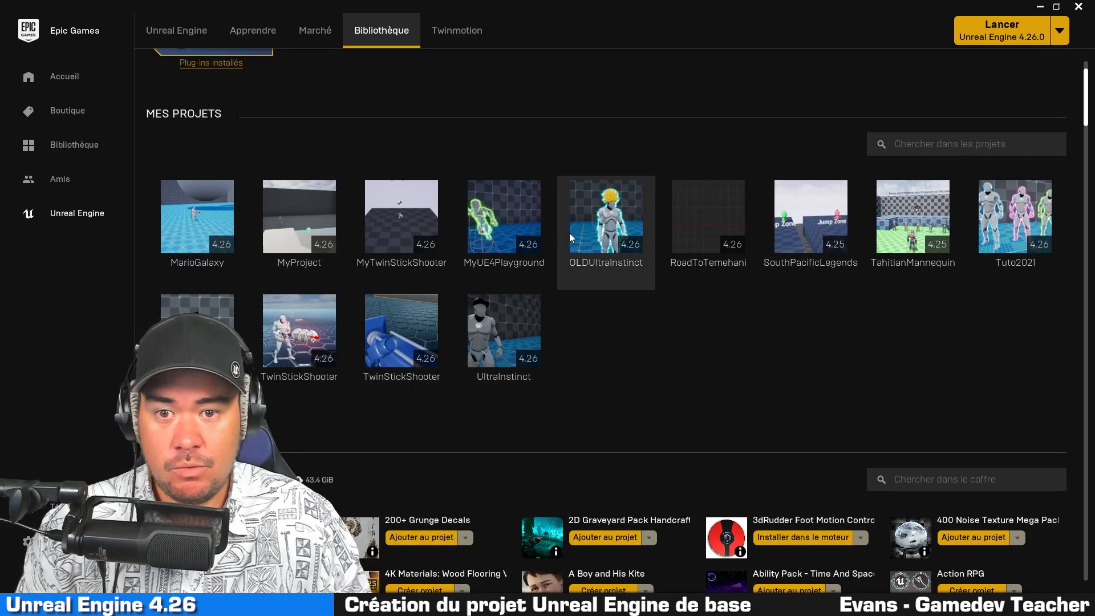
scroll(717, 378, down, 5)
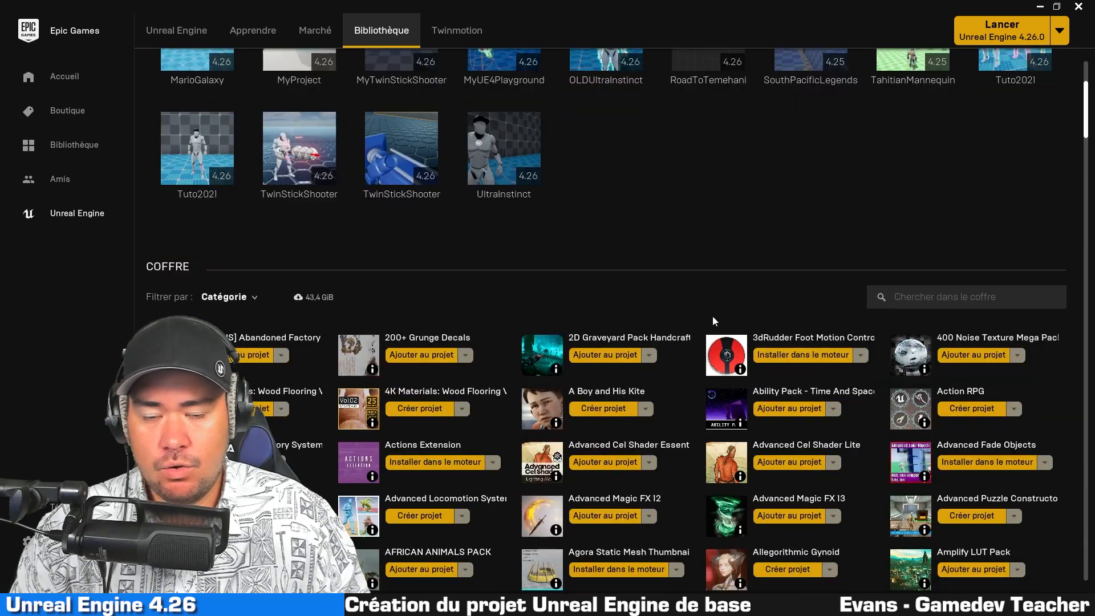
scroll(686, 257, down, 3)
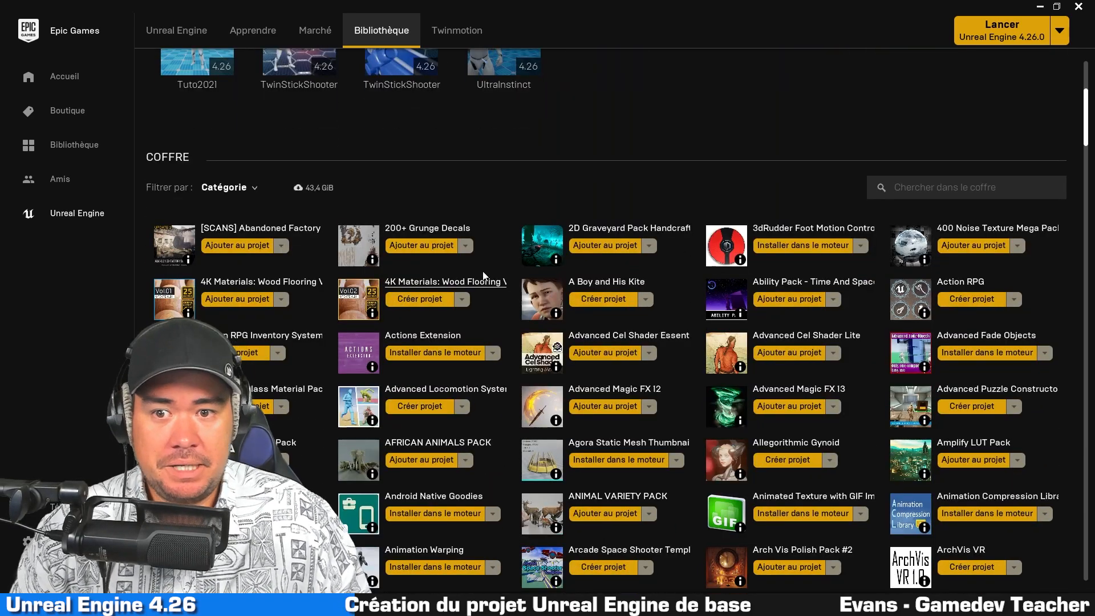
scroll(498, 279, down, 6)
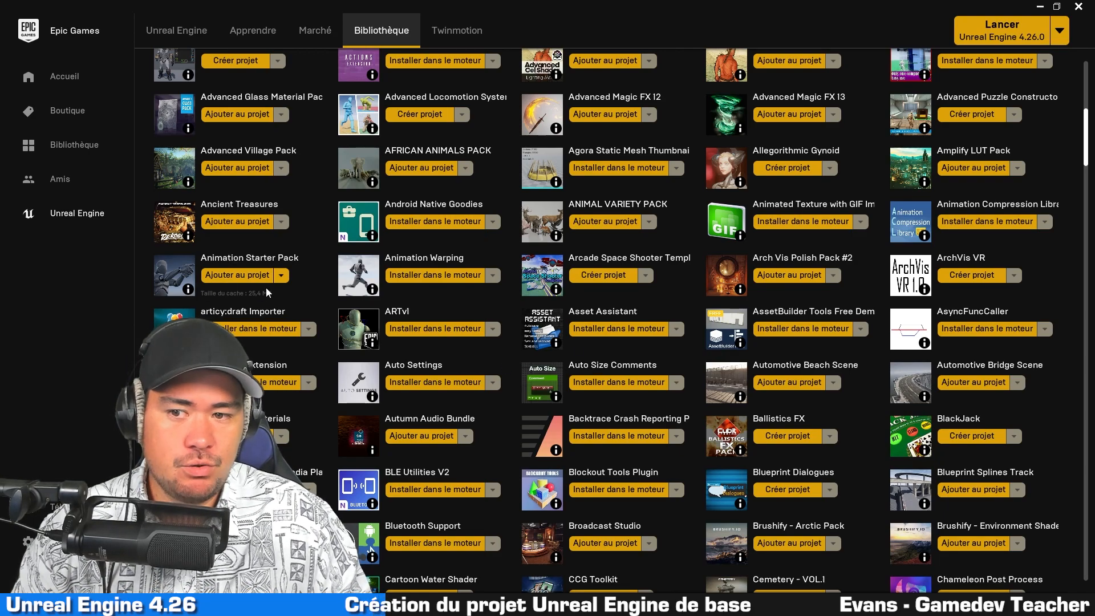
scroll(258, 288, up, 10)
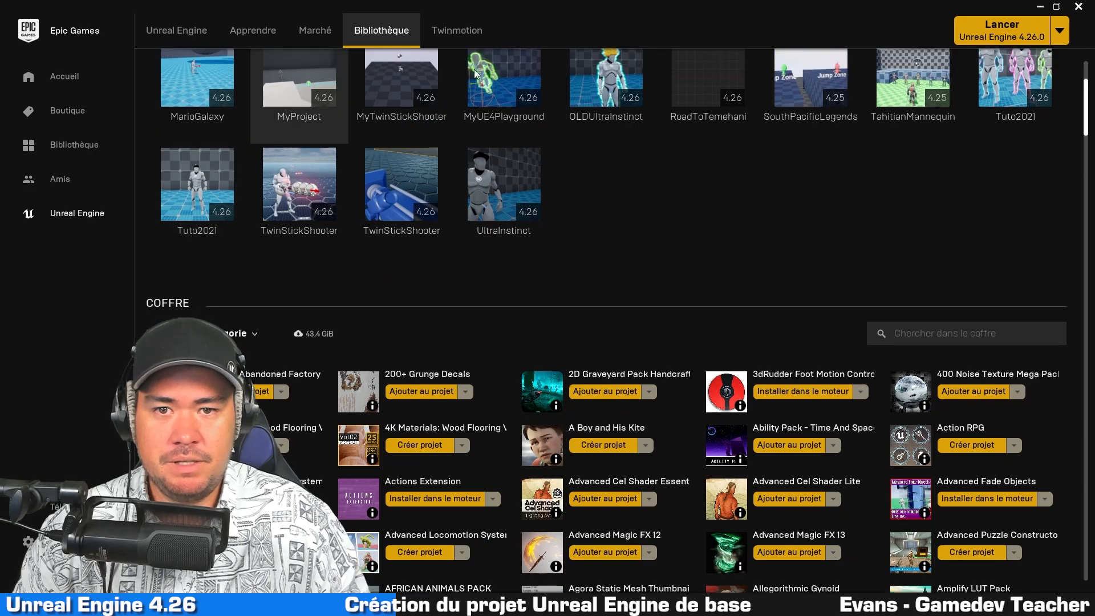
scroll(882, 255, up, 3)
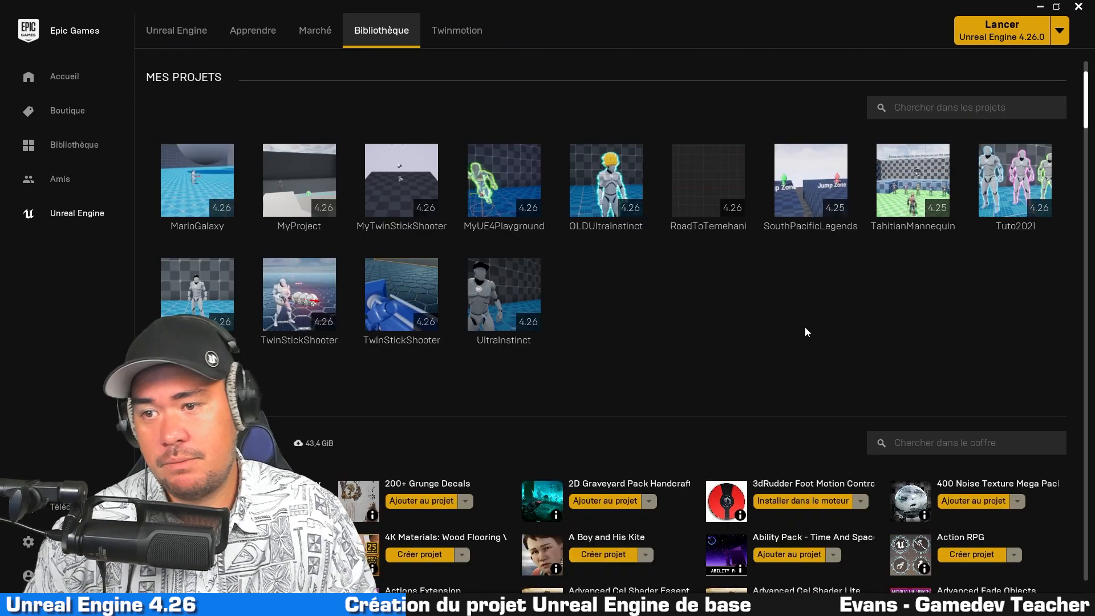
scroll(679, 323, up, 3)
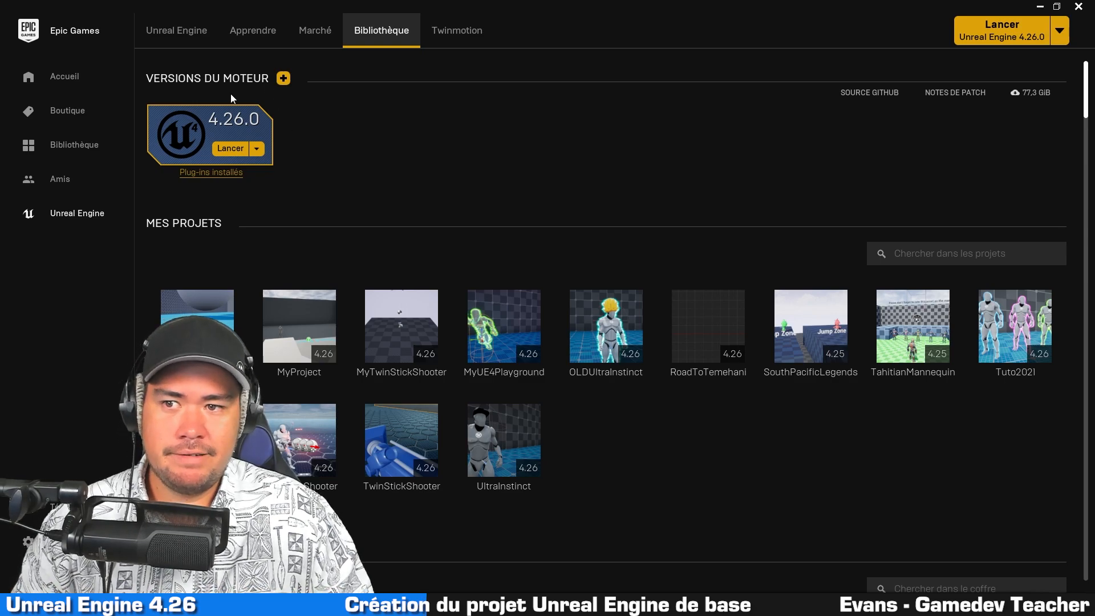
click(284, 78)
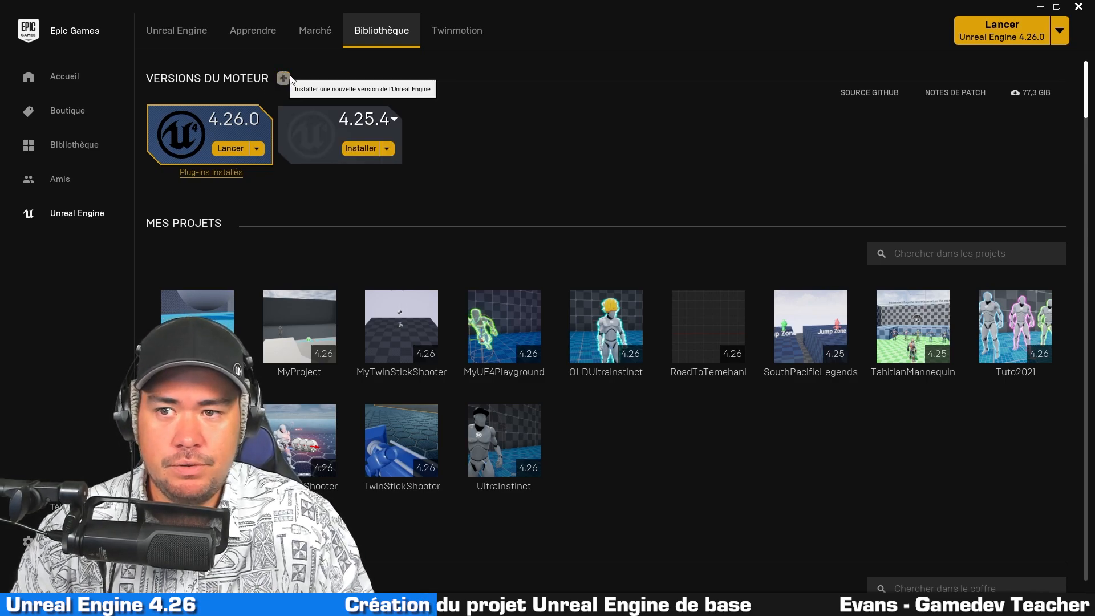
click(373, 120)
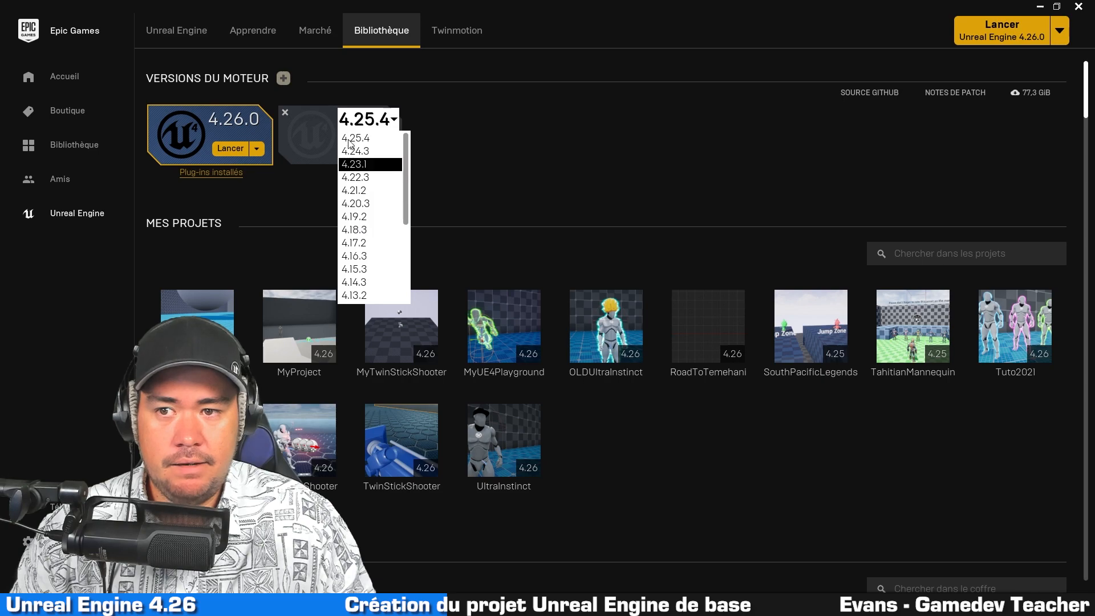
click(362, 152)
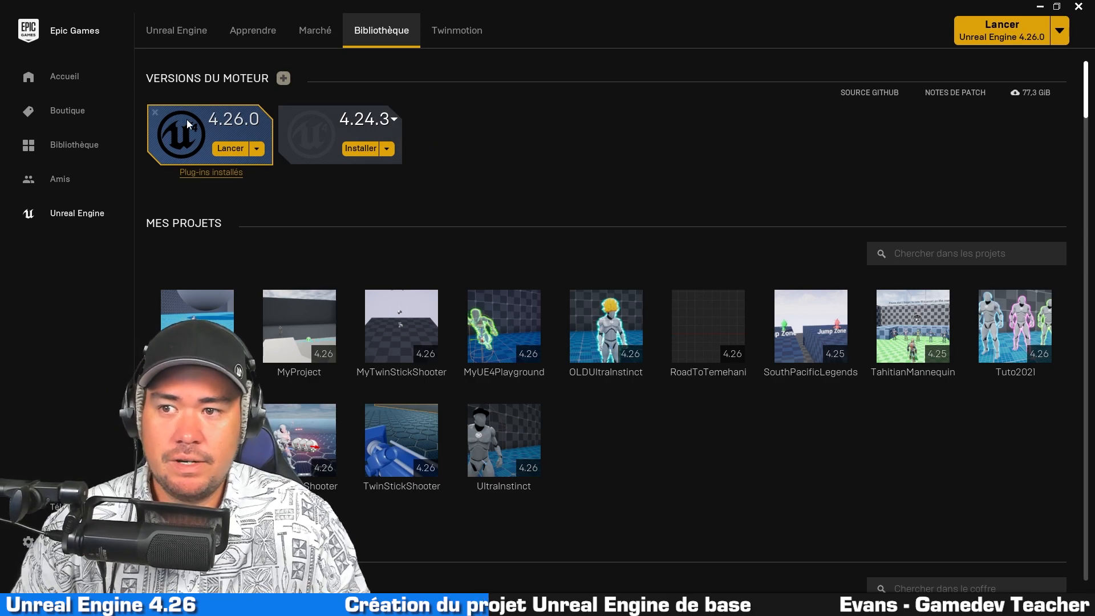
click(286, 114)
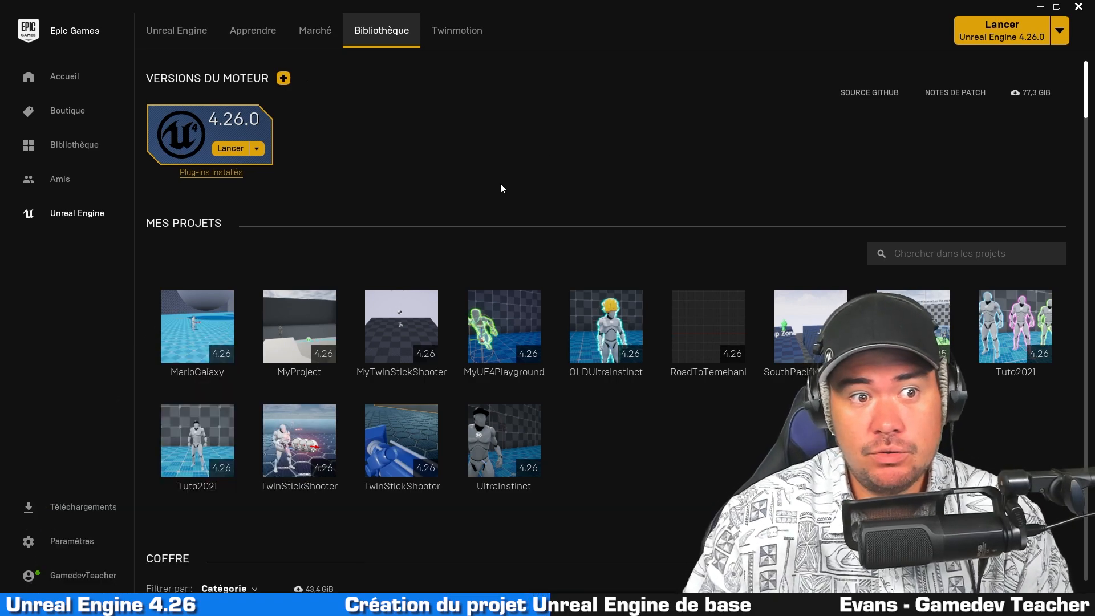
Launch Unreal Engine 4.26.0 and start a new project in the Games category.
click(227, 148)
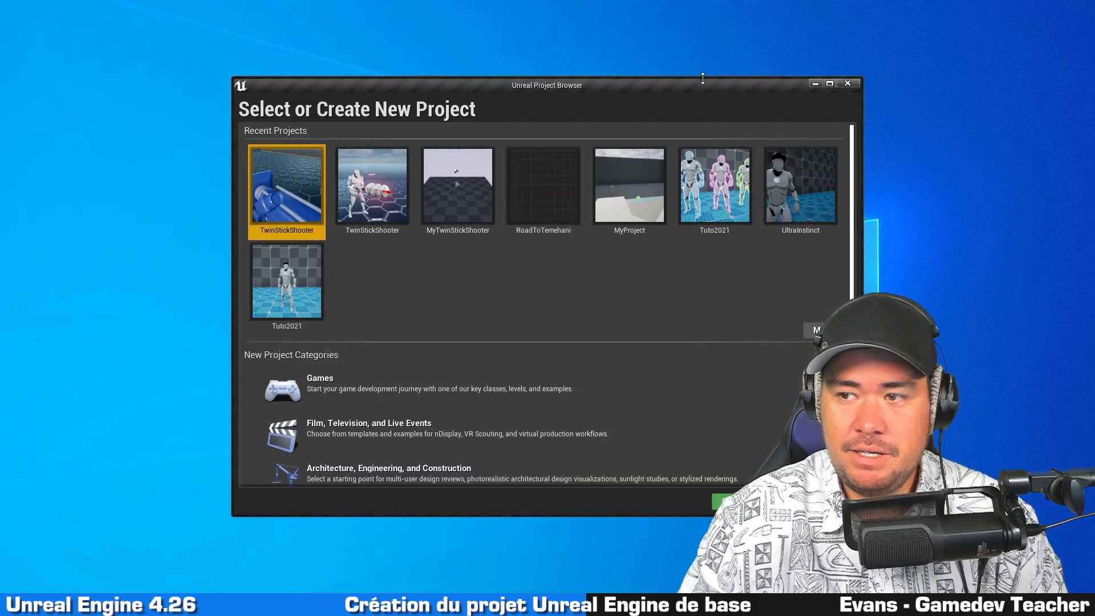
drag(700, 85, 529, 36)
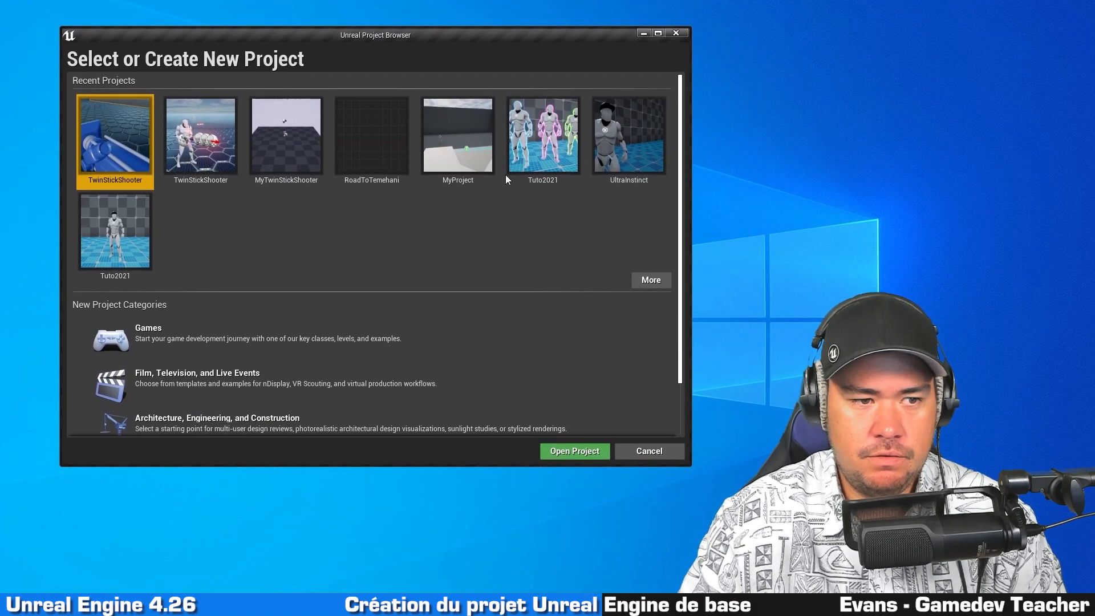
scroll(493, 232, down, 2)
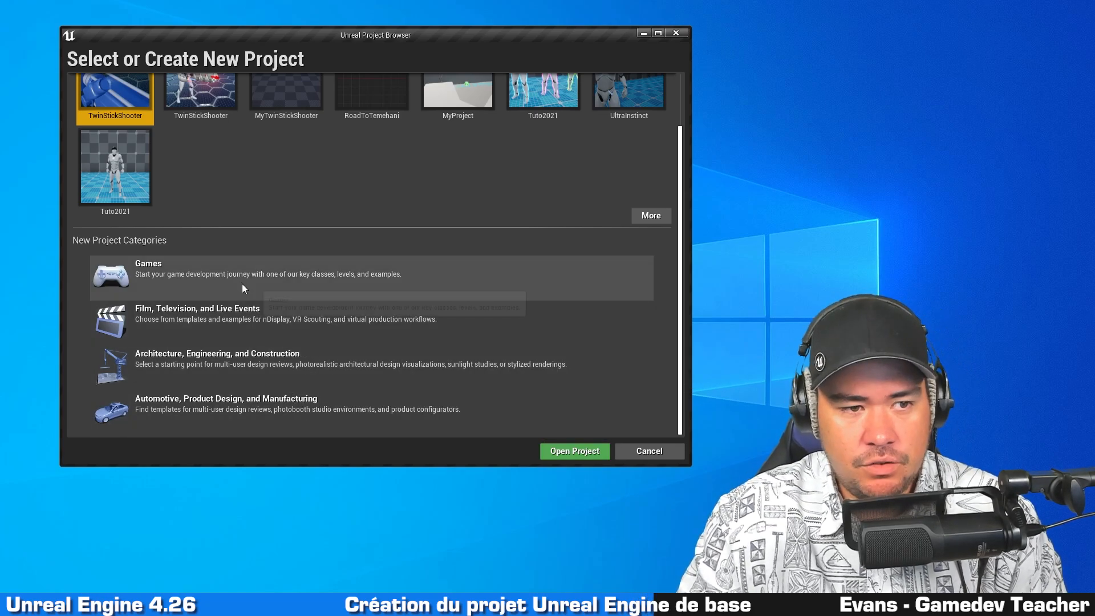
click(220, 273)
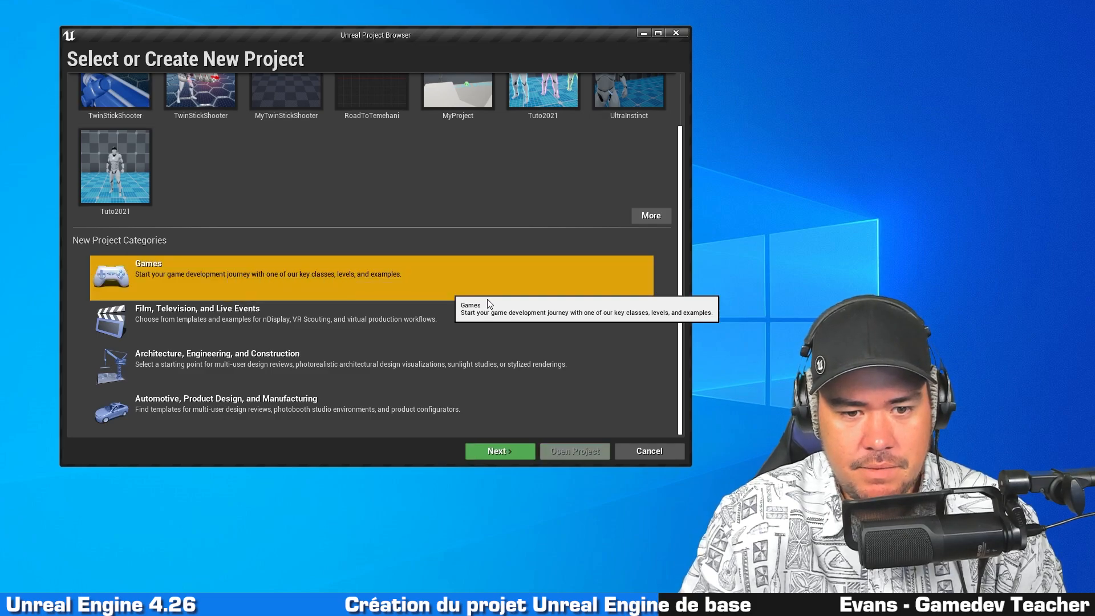
click(497, 448)
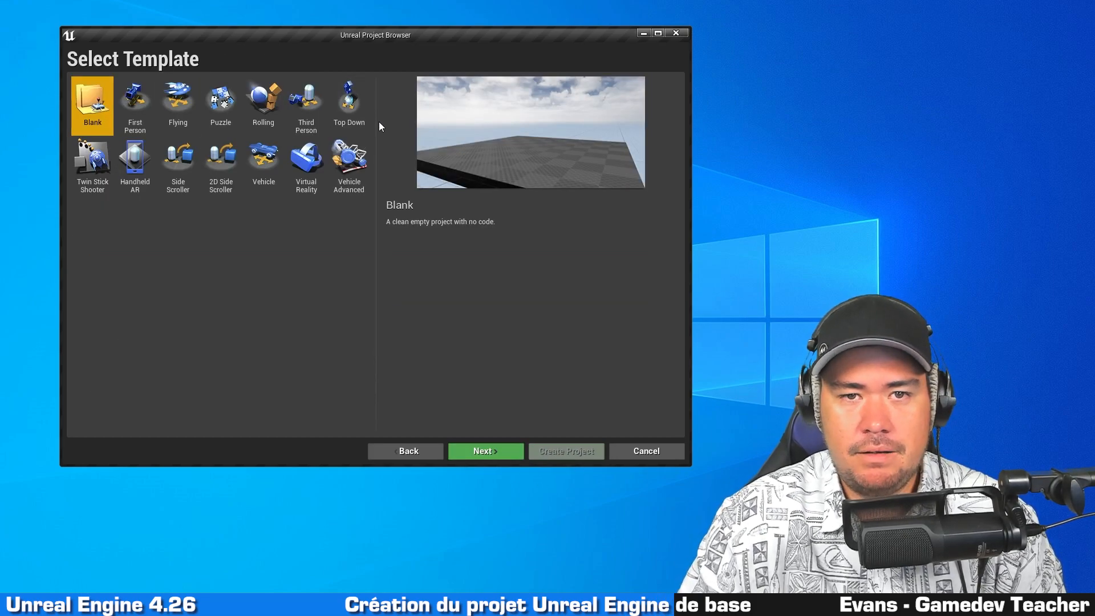
Preview the First Person, Third Person, 2D Side Scroller and Puzzle template descriptions.
click(135, 105)
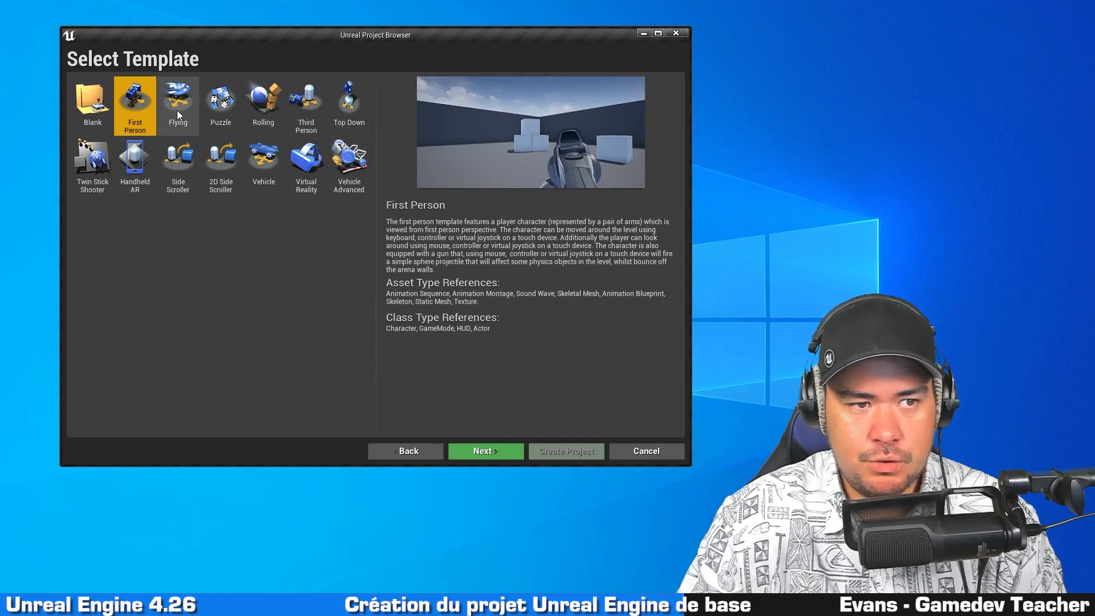
click(303, 129)
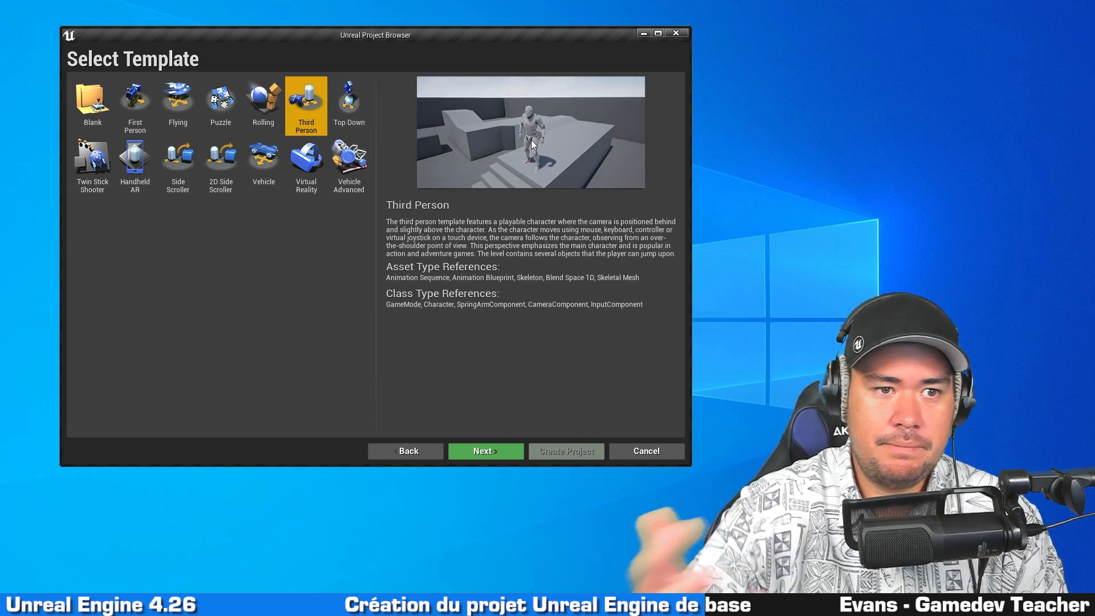
click(220, 165)
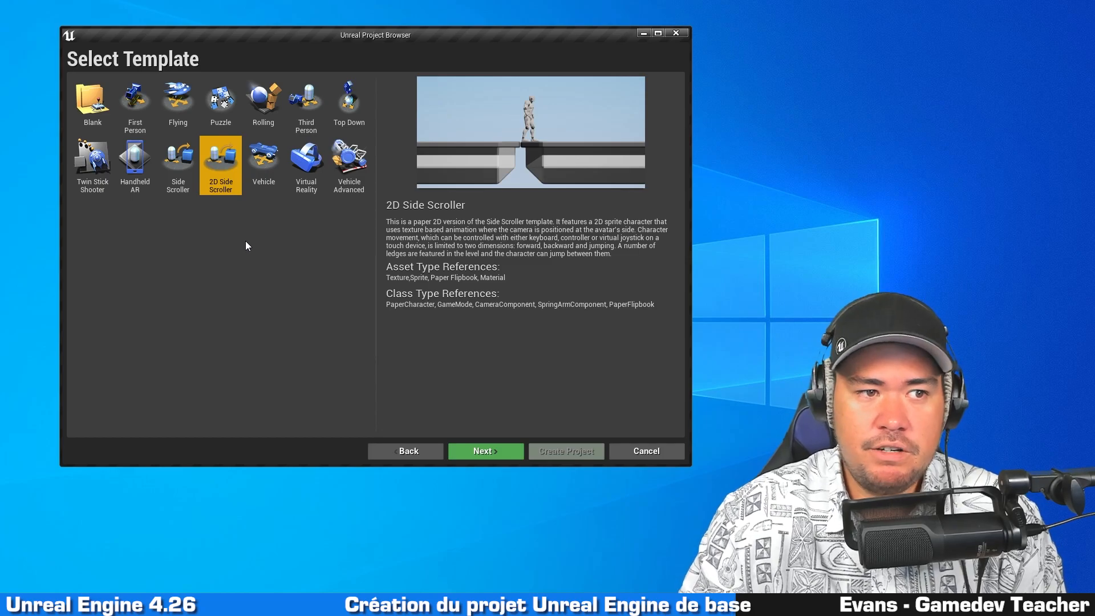
click(214, 108)
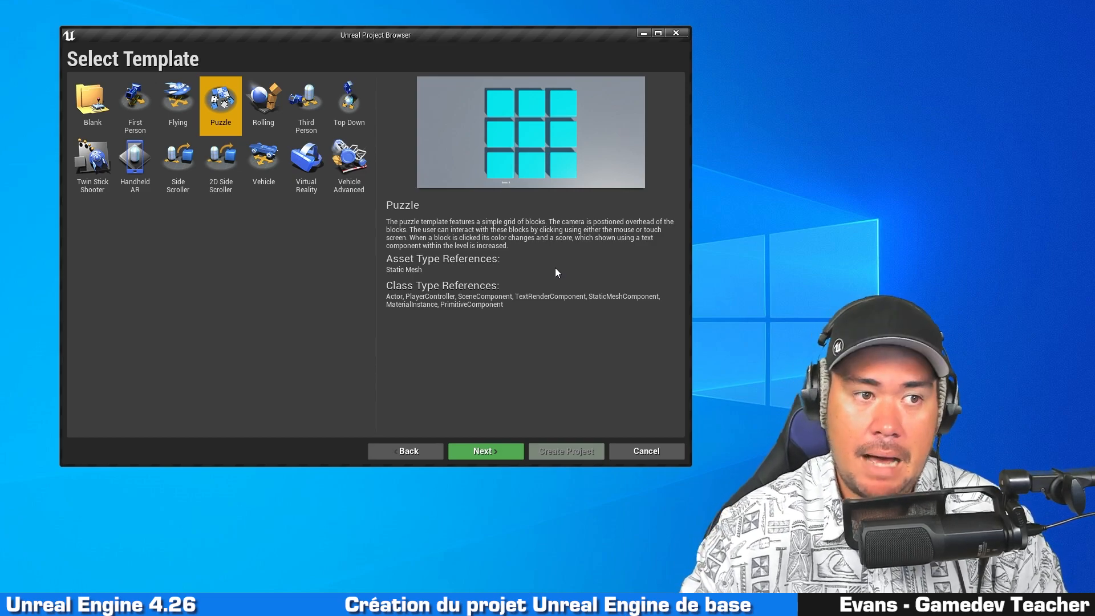
Choose the Blank template for the new project and set its project type to Blueprint.
click(91, 122)
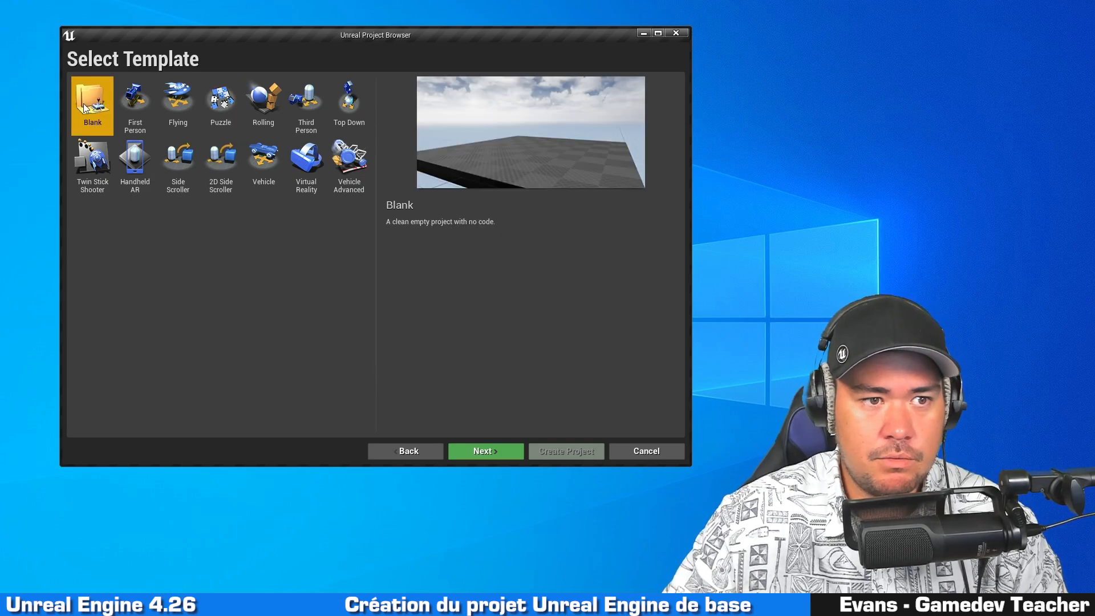
click(485, 451)
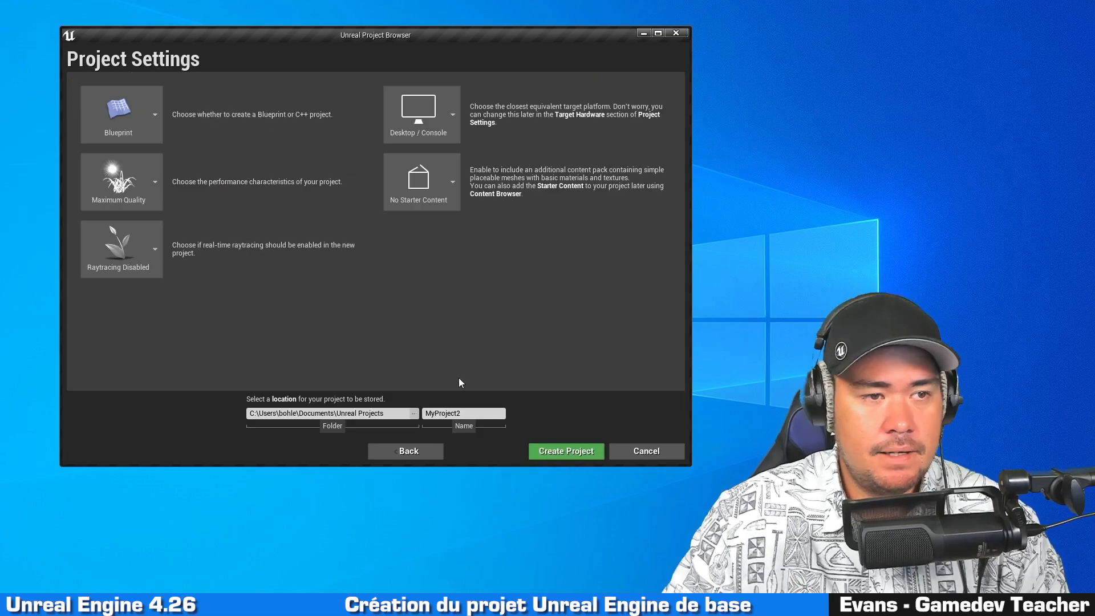
click(140, 113)
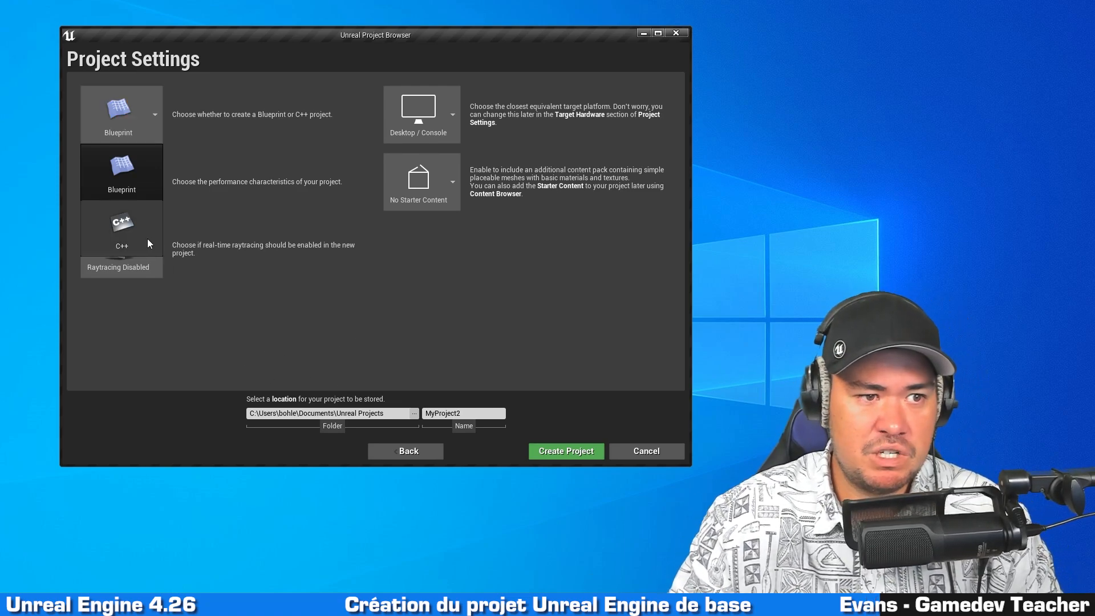
click(114, 174)
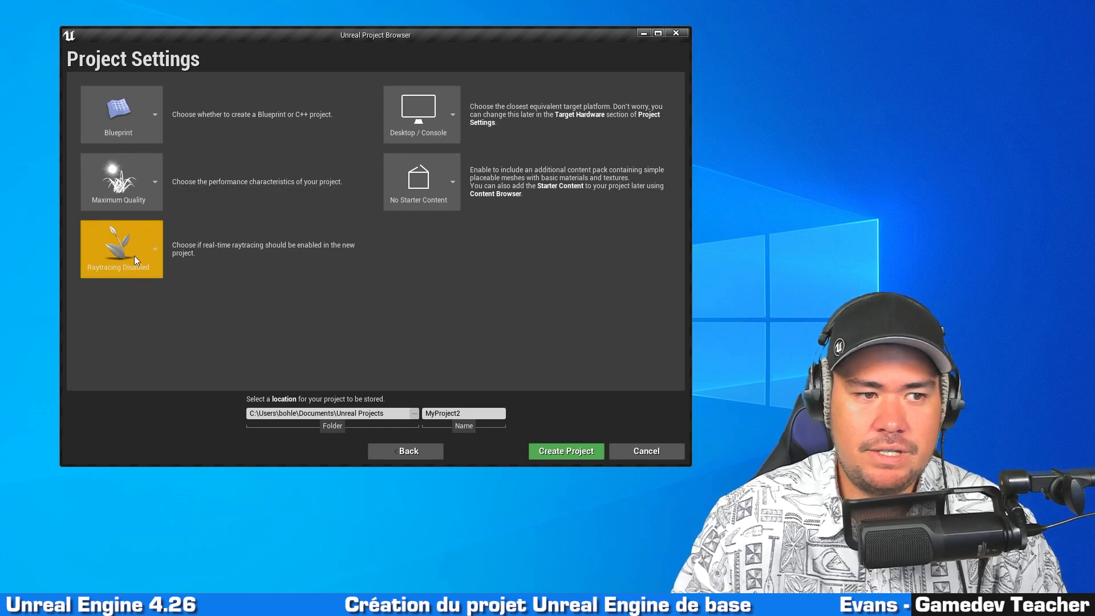
Review the ray tracing options and try including starter content, returning the project to No Starter Content.
click(153, 245)
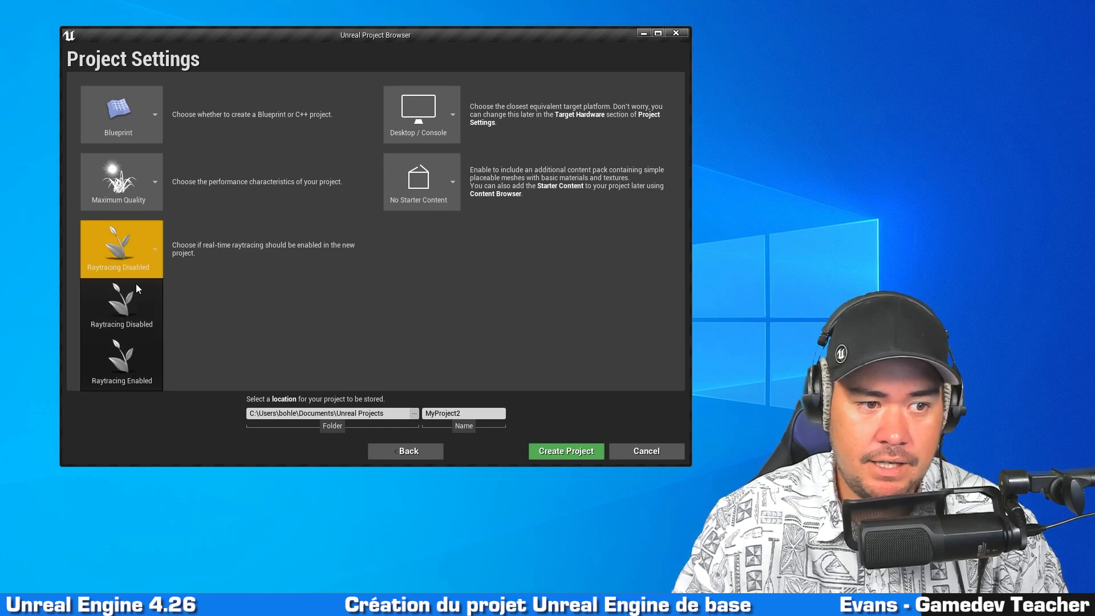
click(294, 309)
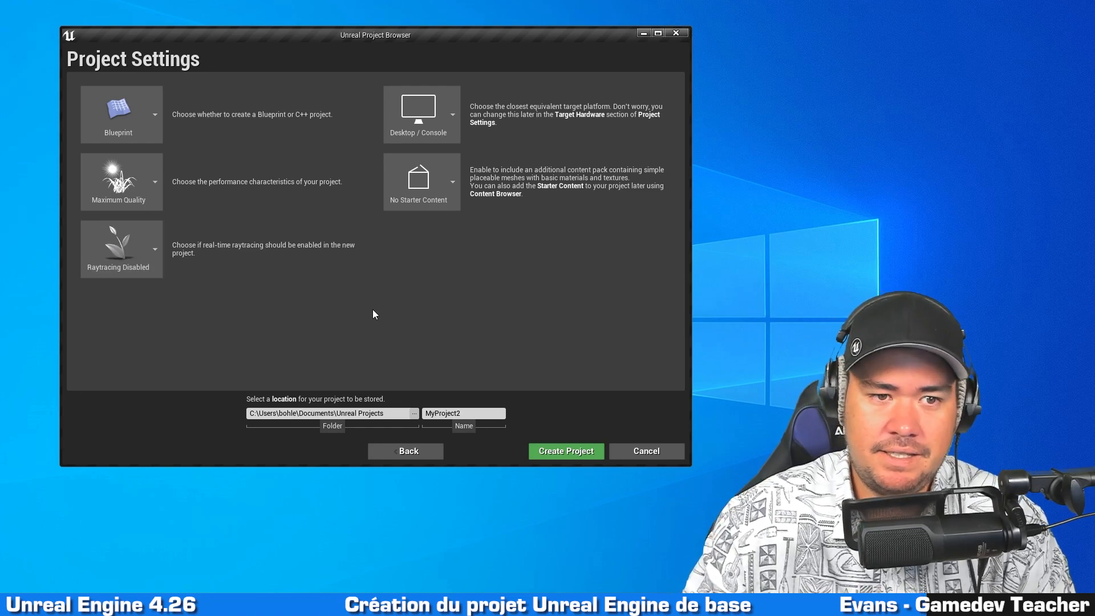
click(443, 178)
click(422, 302)
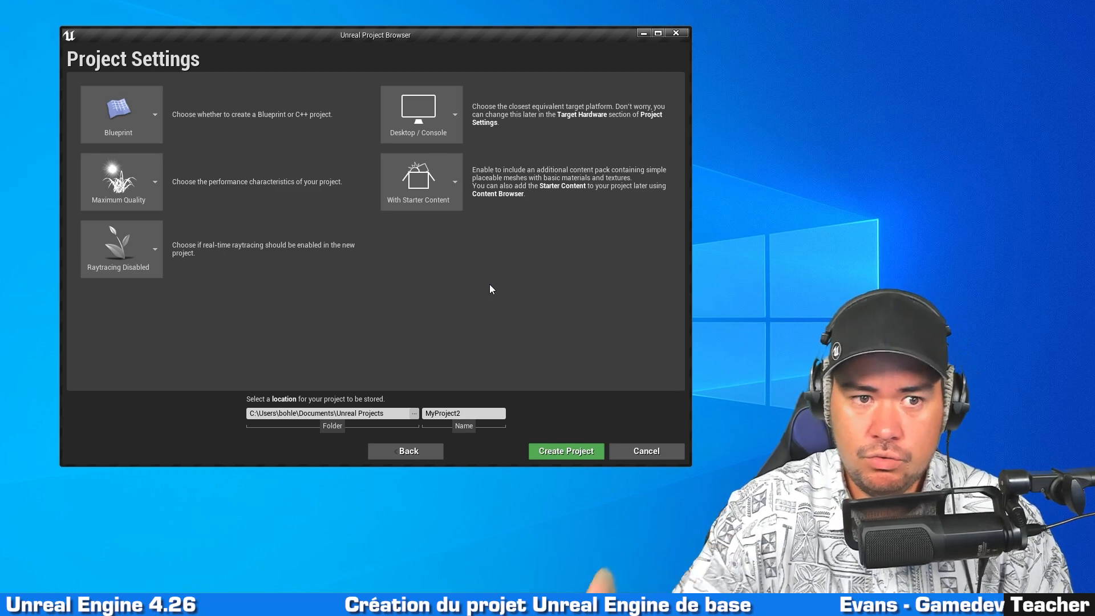
click(427, 196)
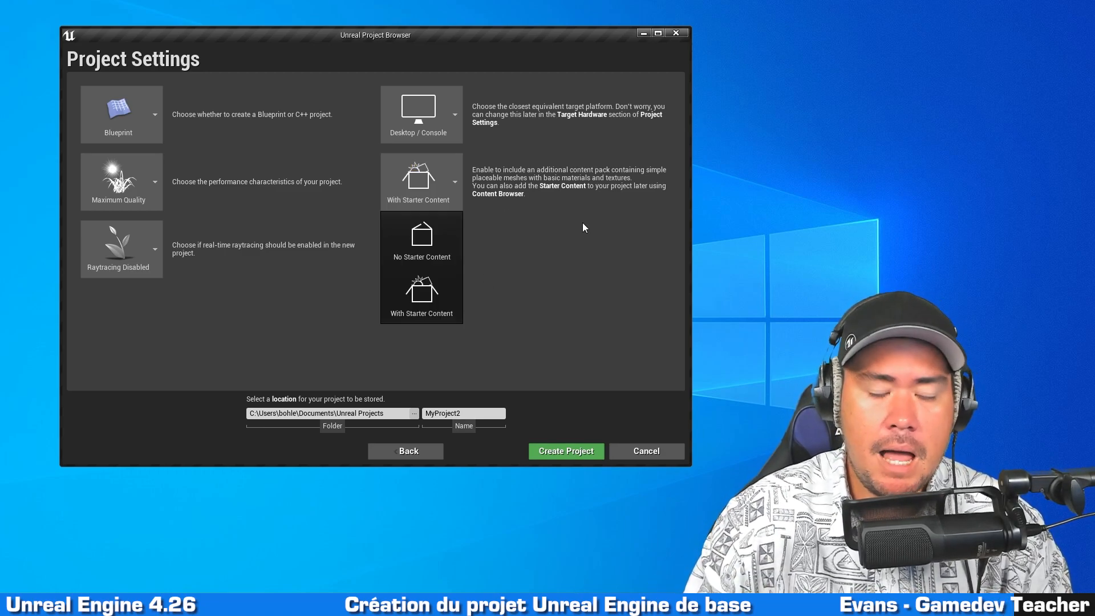
click(440, 233)
Name the new project TopDownShooter and create it.
double_click(473, 413)
text(TopDownShooter)
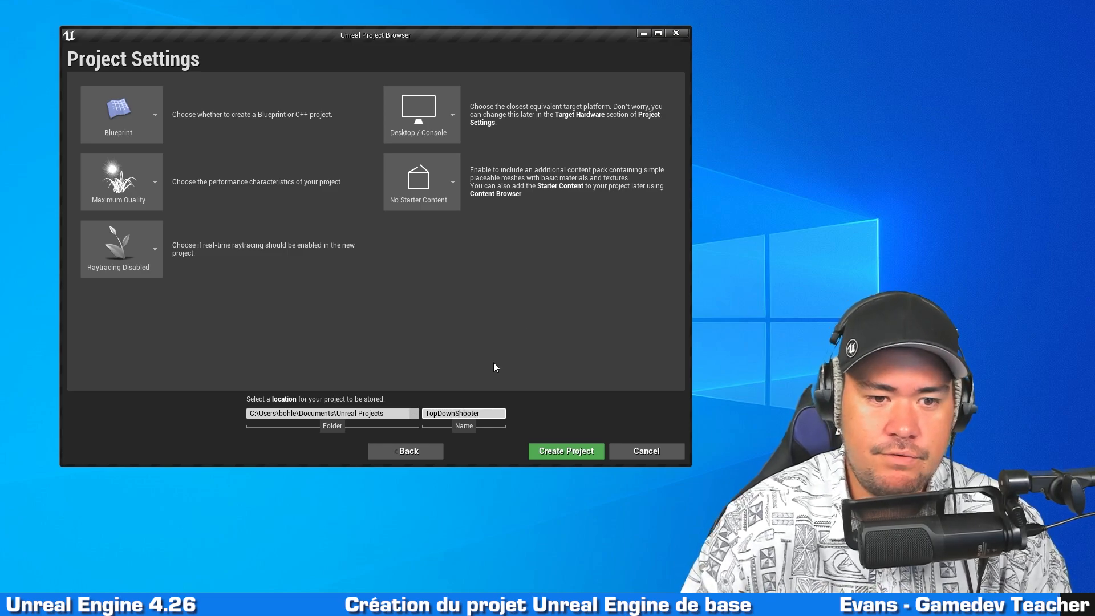
click(548, 324)
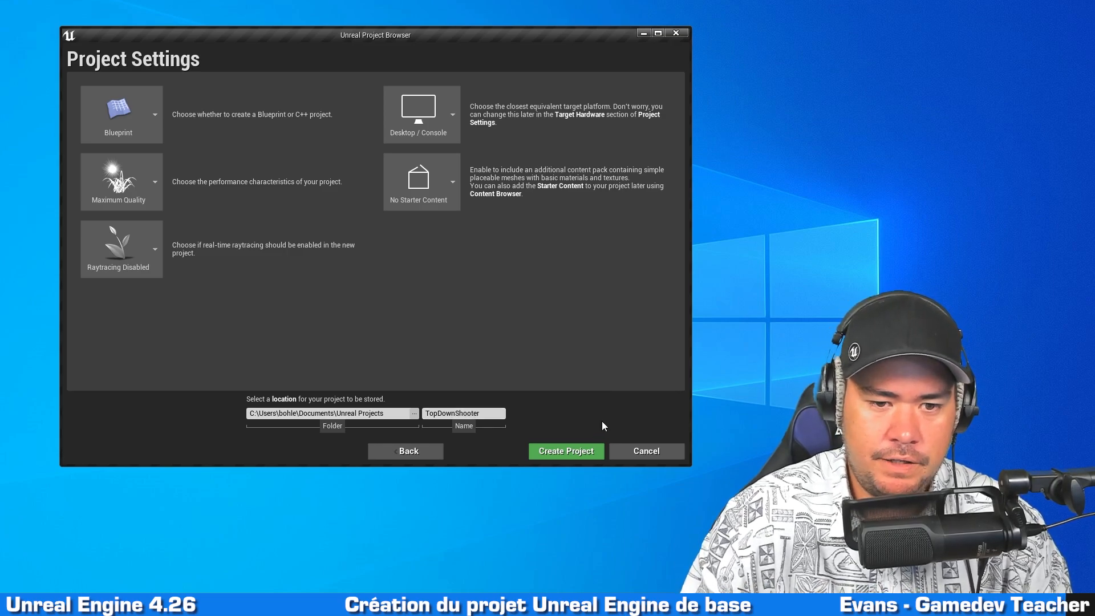
click(569, 453)
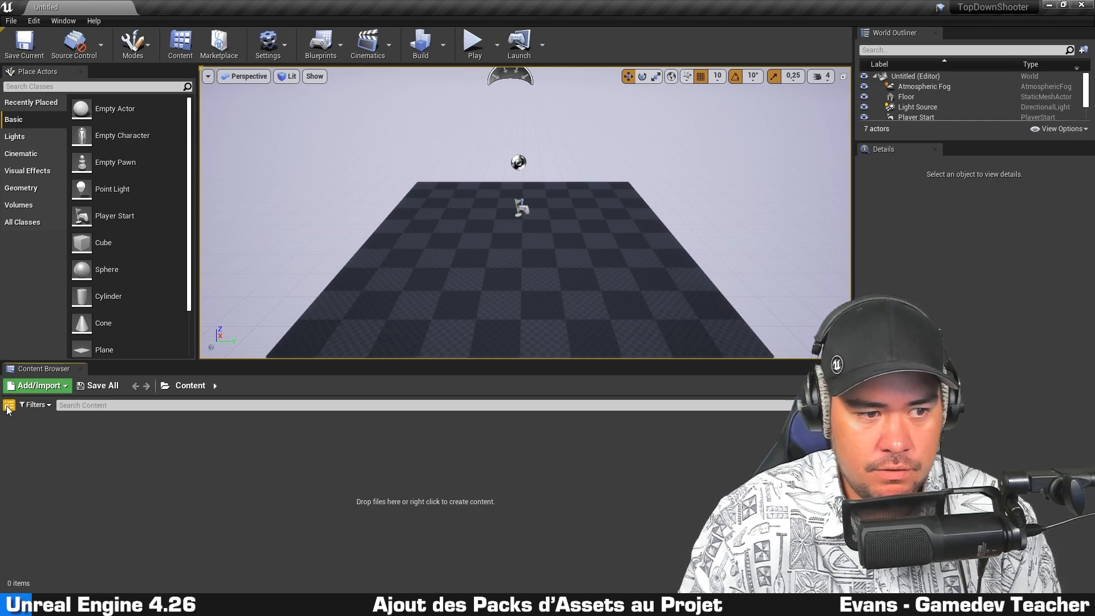
Show the folder tree in the Content Browser and create a folder named AssetPacks inside Content.
click(9, 404)
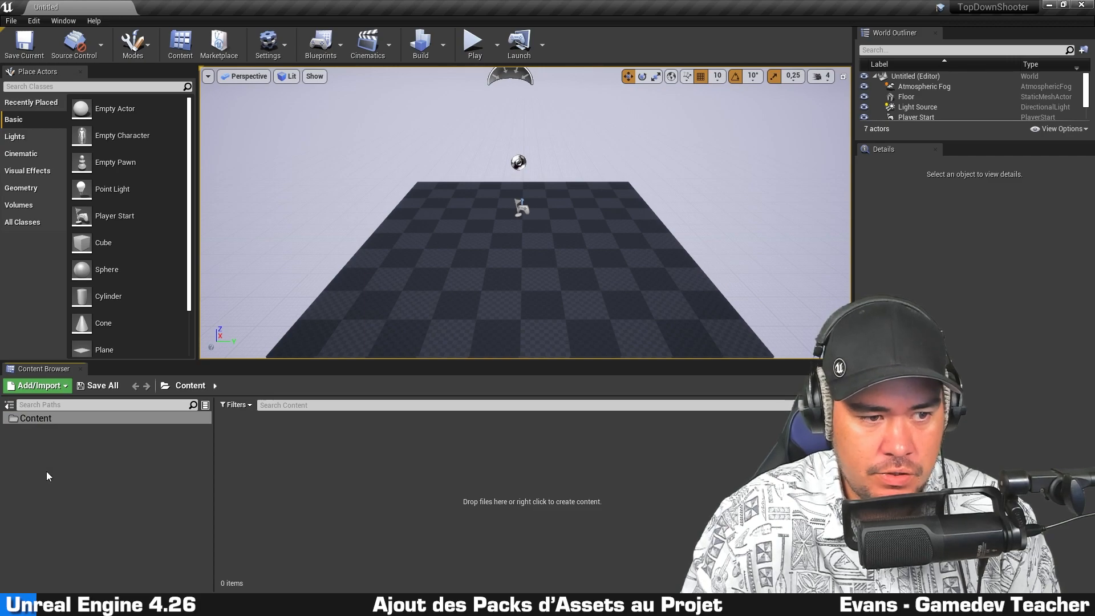
click(57, 419)
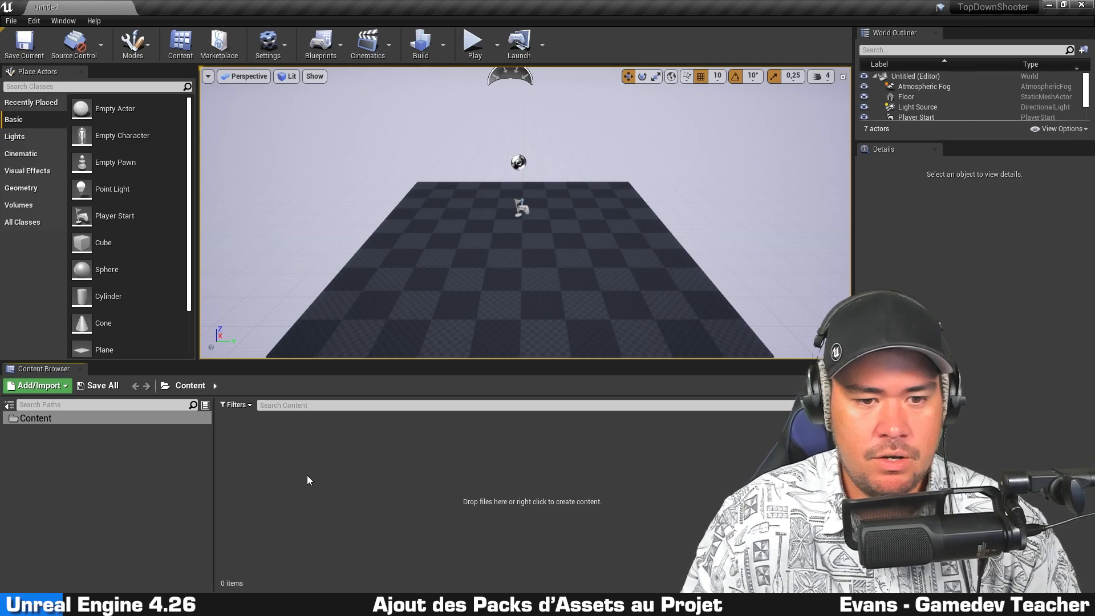
click(102, 439)
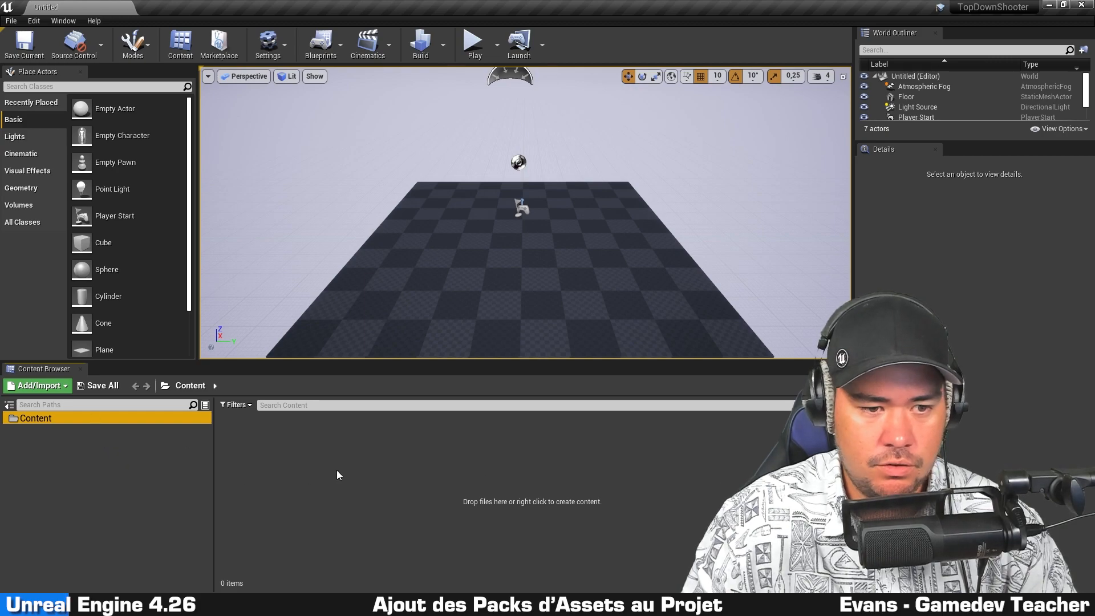
right_click(278, 466)
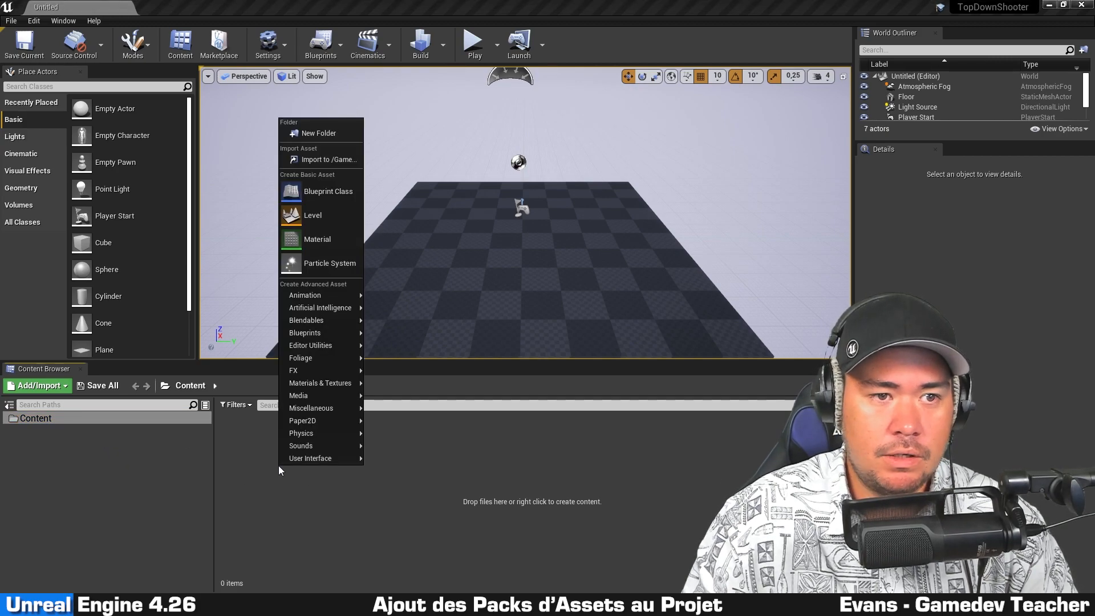
click(333, 130)
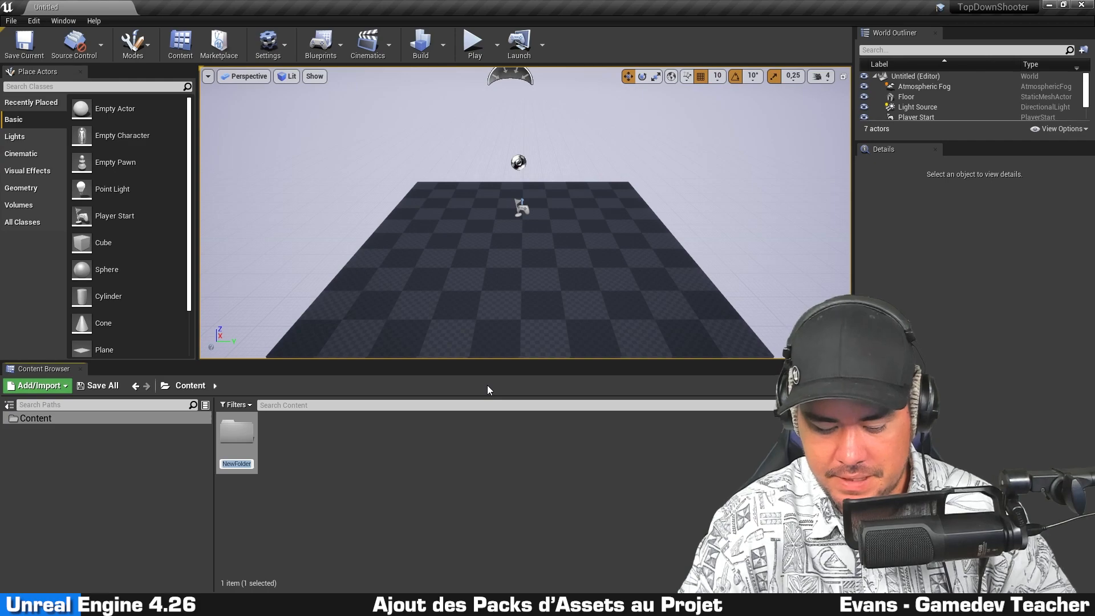
text(AssetPacks)
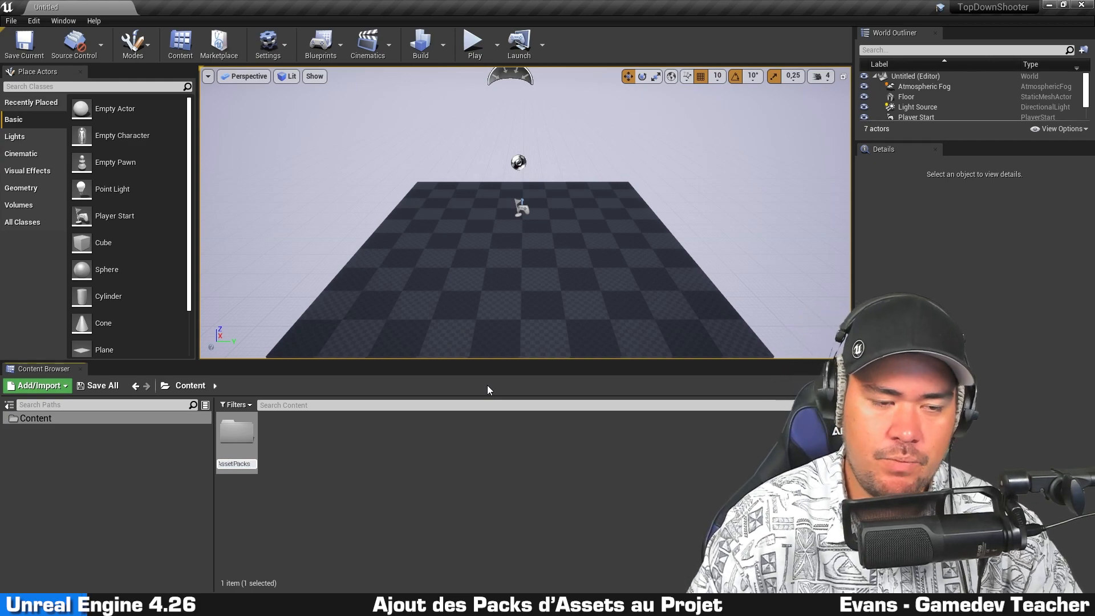
key(Return)
click(373, 465)
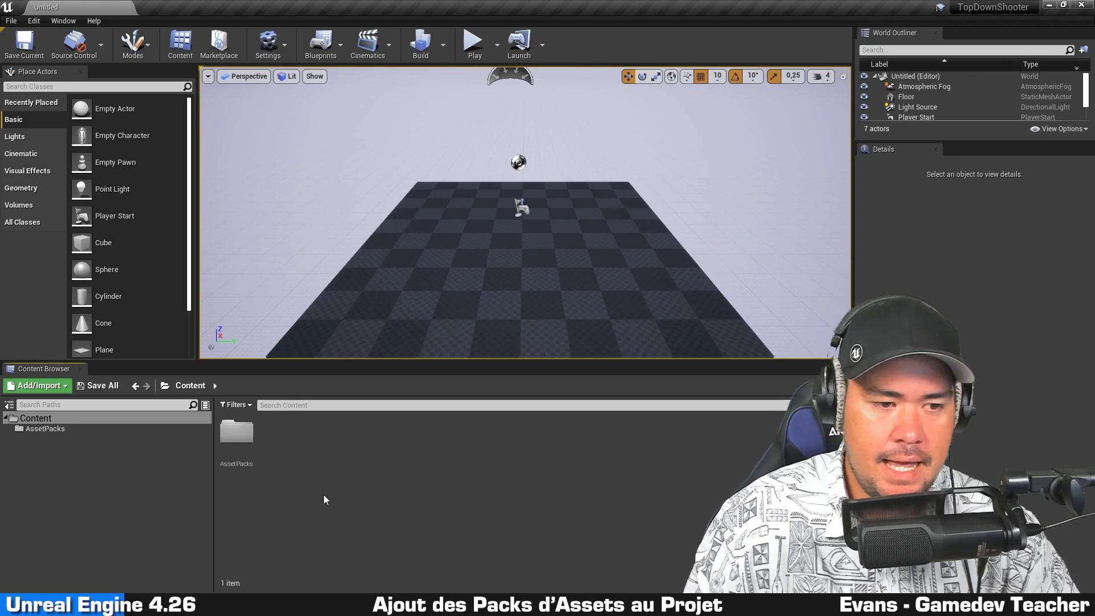
Add the First Person Blueprint feature pack to the project and close the content dialog.
click(63, 387)
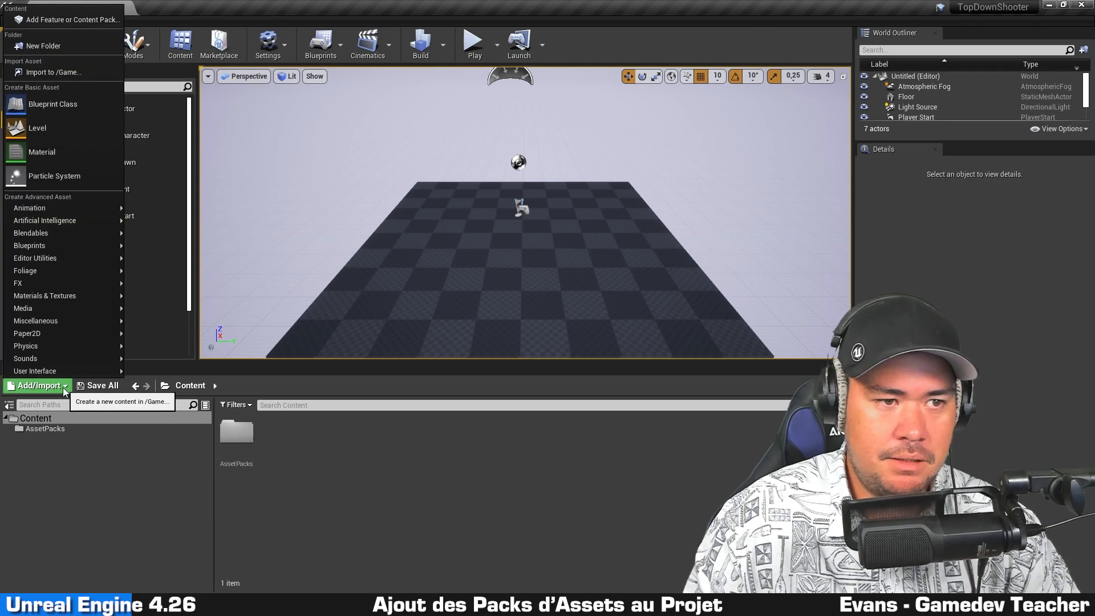
click(73, 23)
drag(577, 152, 450, 91)
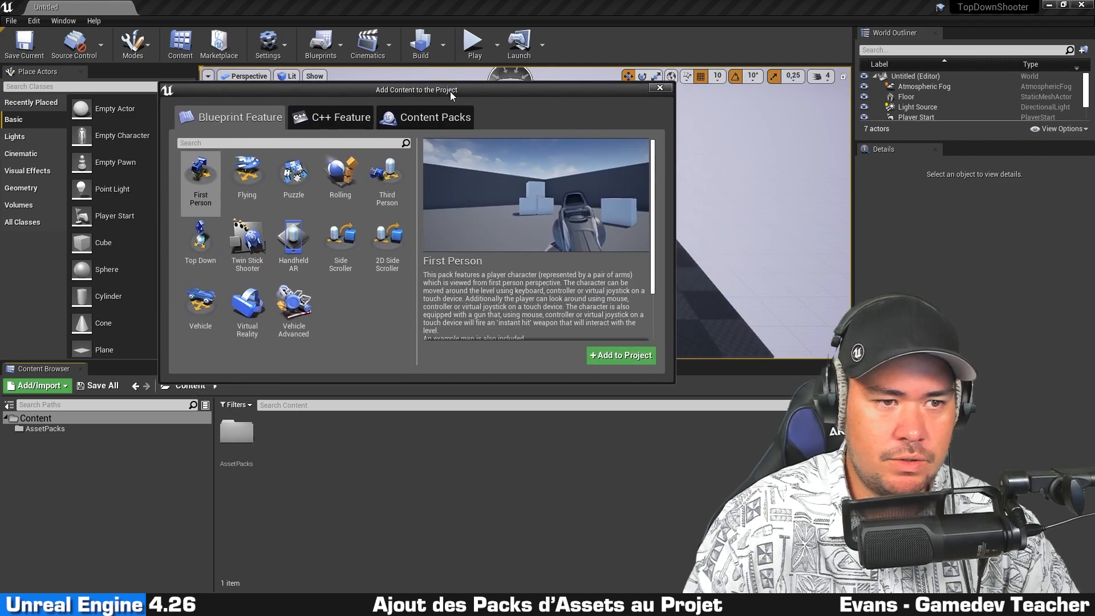
click(208, 179)
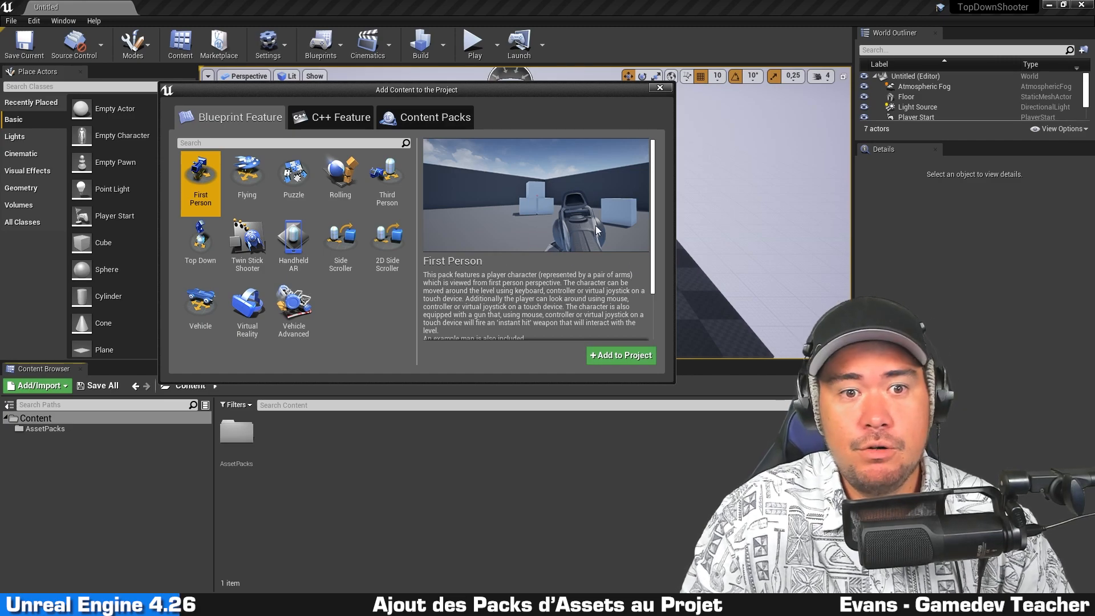
click(627, 357)
click(657, 90)
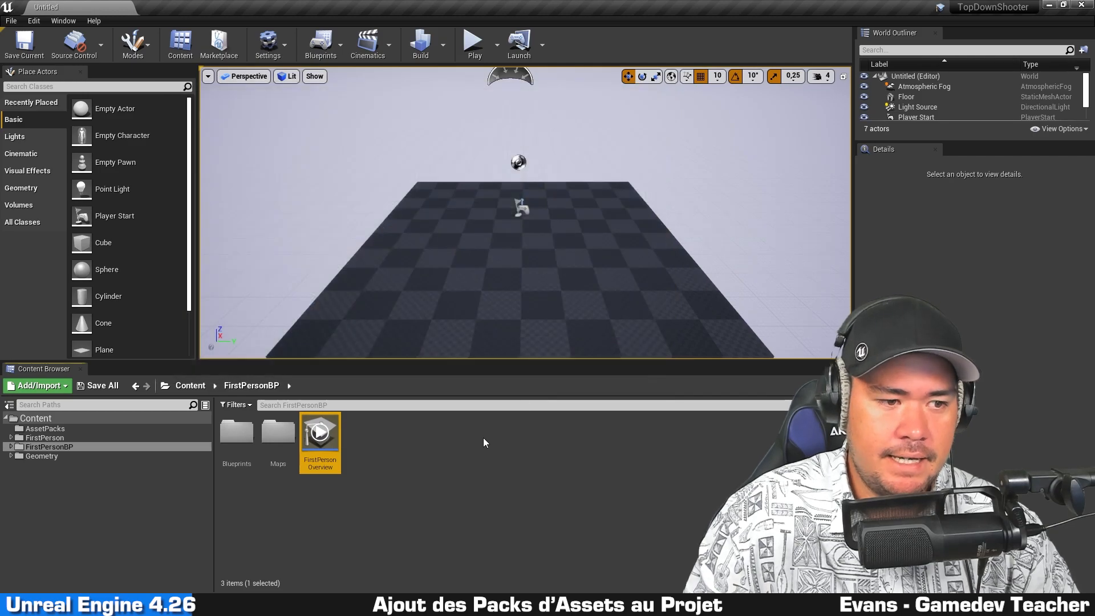
Create a folder named FirstPerson inside the AssetPacks folder.
click(91, 419)
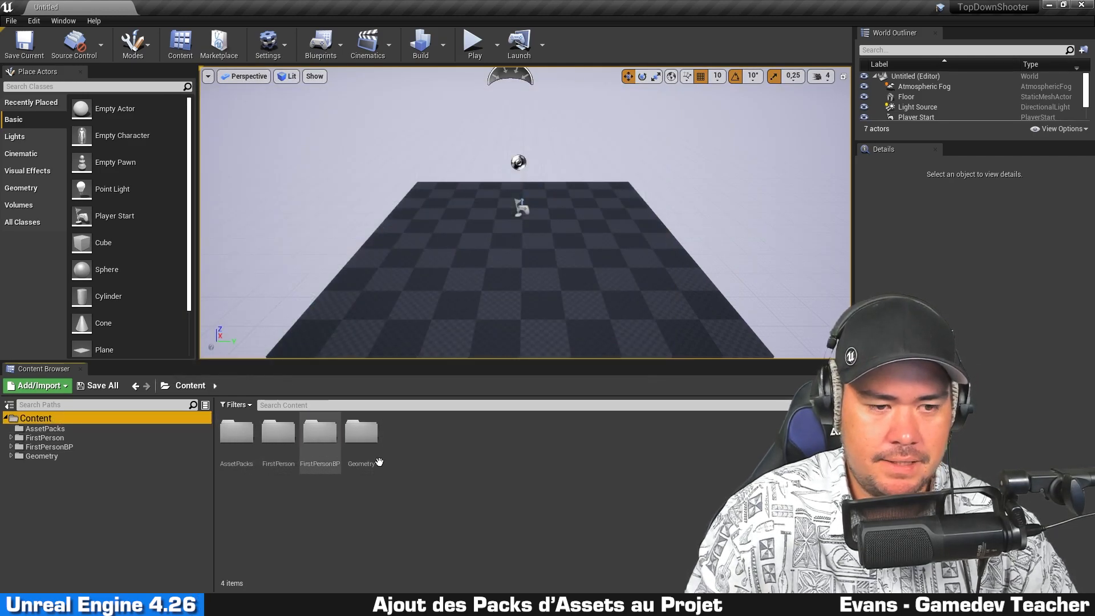
click(477, 468)
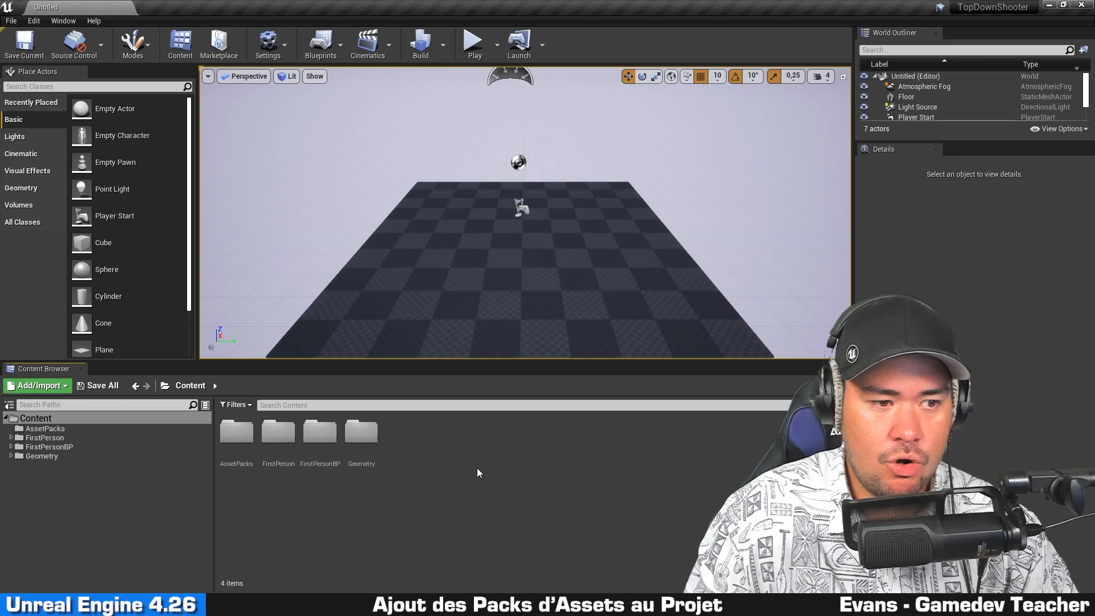
click(43, 428)
right_click(289, 455)
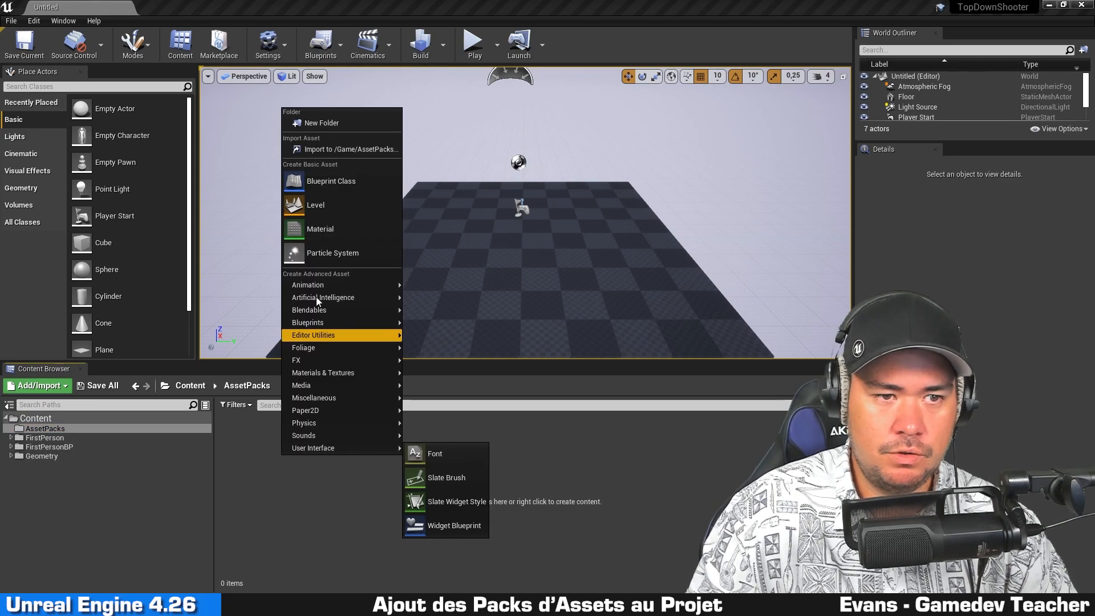
click(341, 124)
text(FirstPerson)
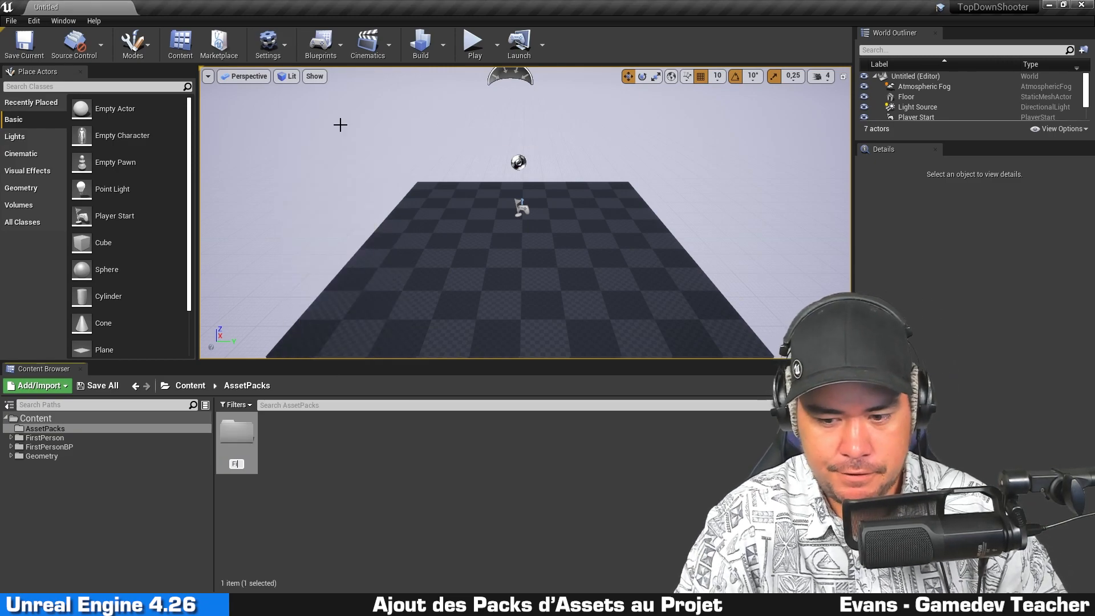
key(Return)
Move the FirstPerson, FirstPersonBP and Geometry folders from Content into AssetPacks/FirstPerson.
click(60, 418)
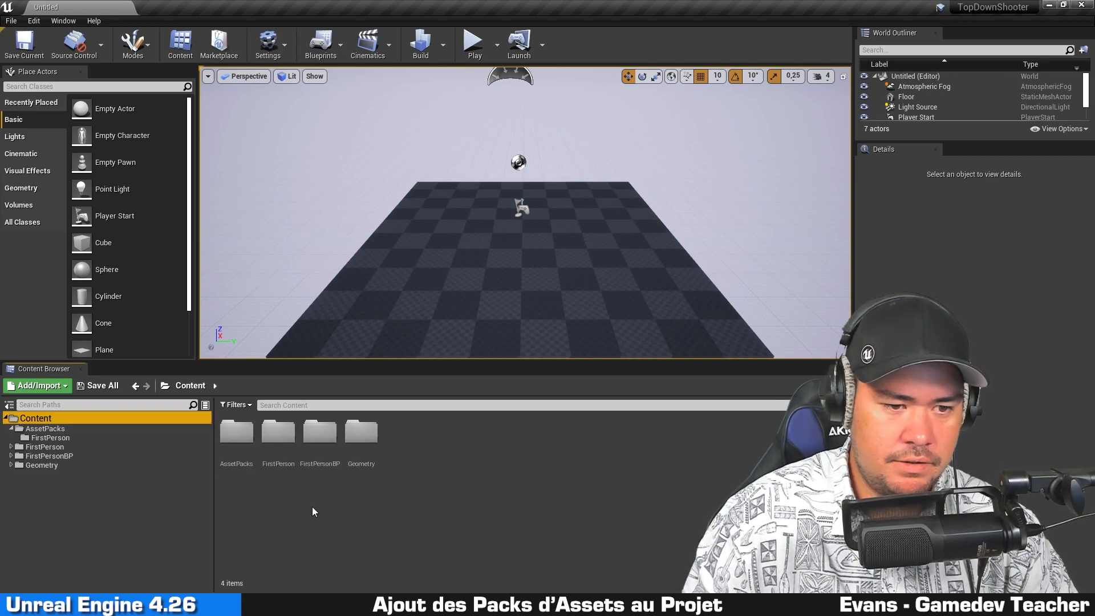
click(281, 453)
ctrl+click(321, 460)
ctrl+scroll(416, 507, up, 1)
ctrl+click(422, 465)
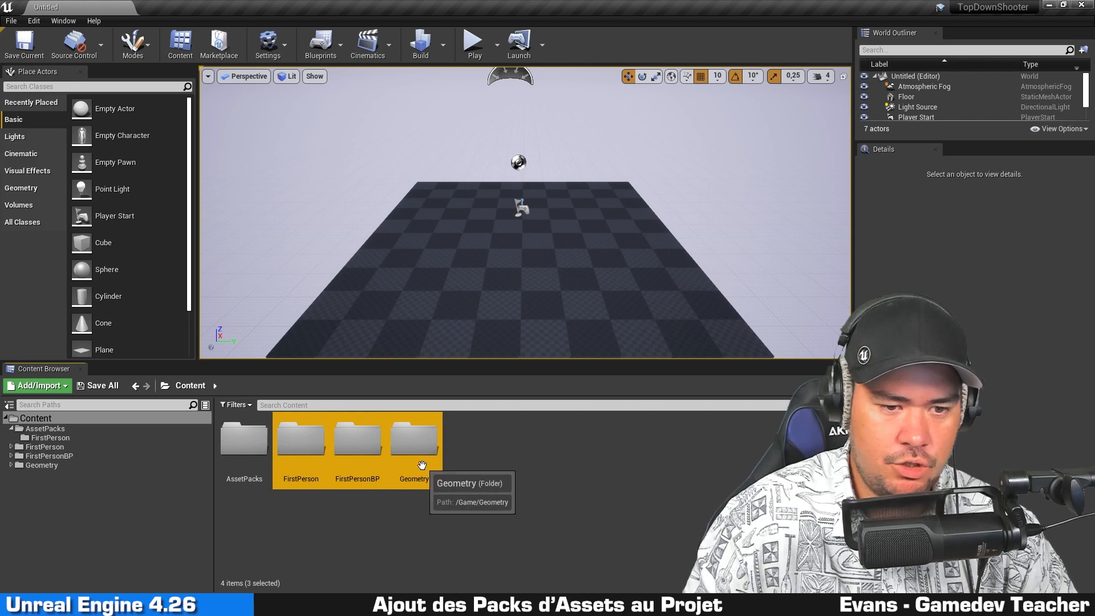
drag(296, 441, 77, 438)
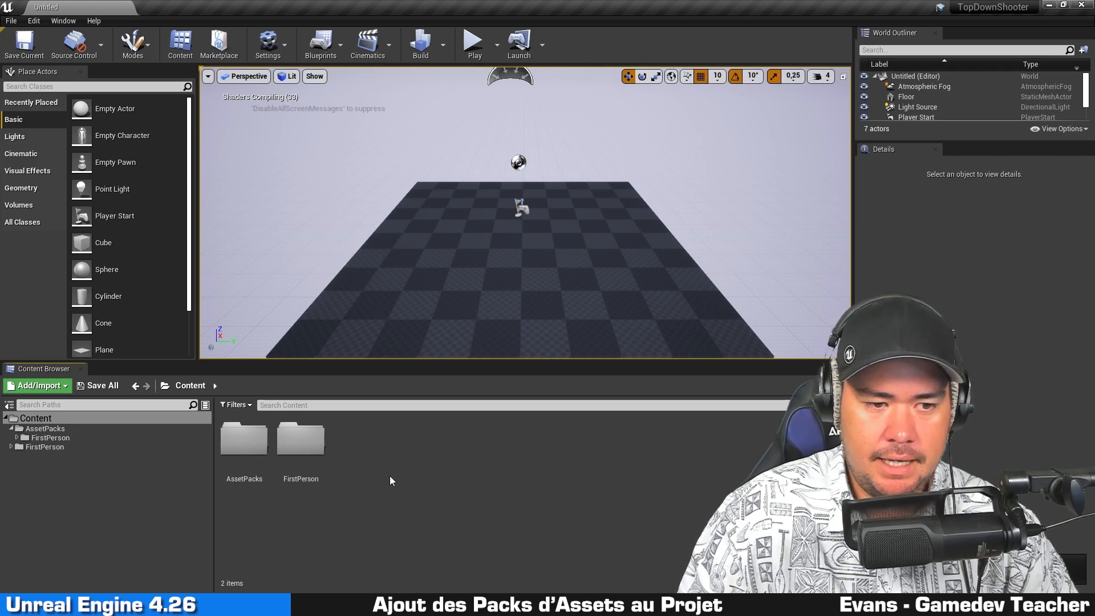
Examine the subfolders of the original FirstPerson folder in Content, including Animations, Audio and Textures, for leftover assets.
double_click(303, 454)
click(252, 460)
double_click(252, 460)
key(alt+Left)
double_click(306, 461)
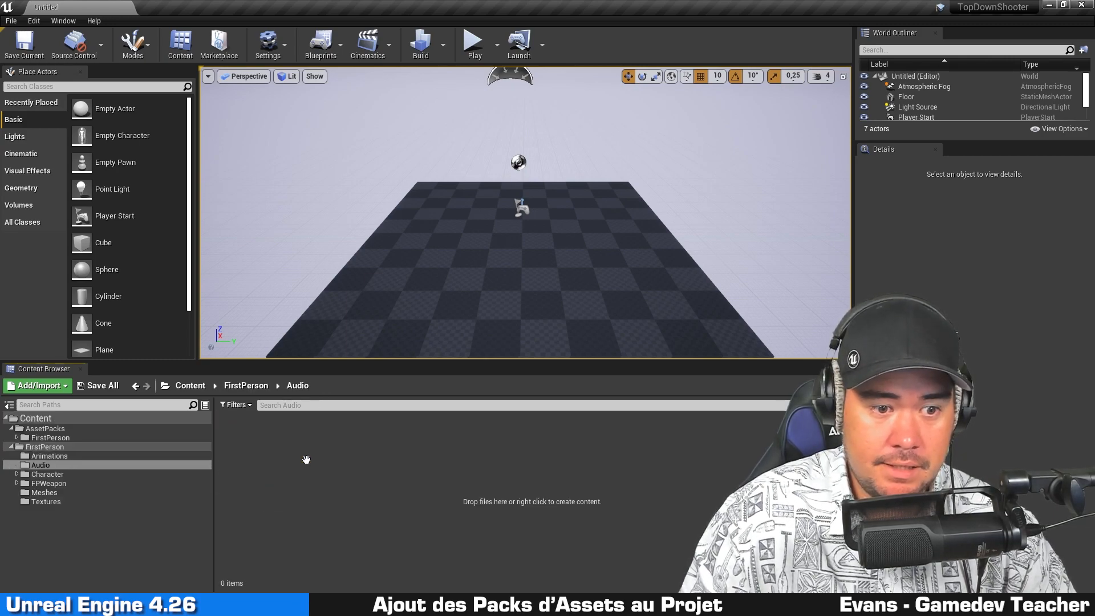
key(alt+Left)
key(alt+Left)
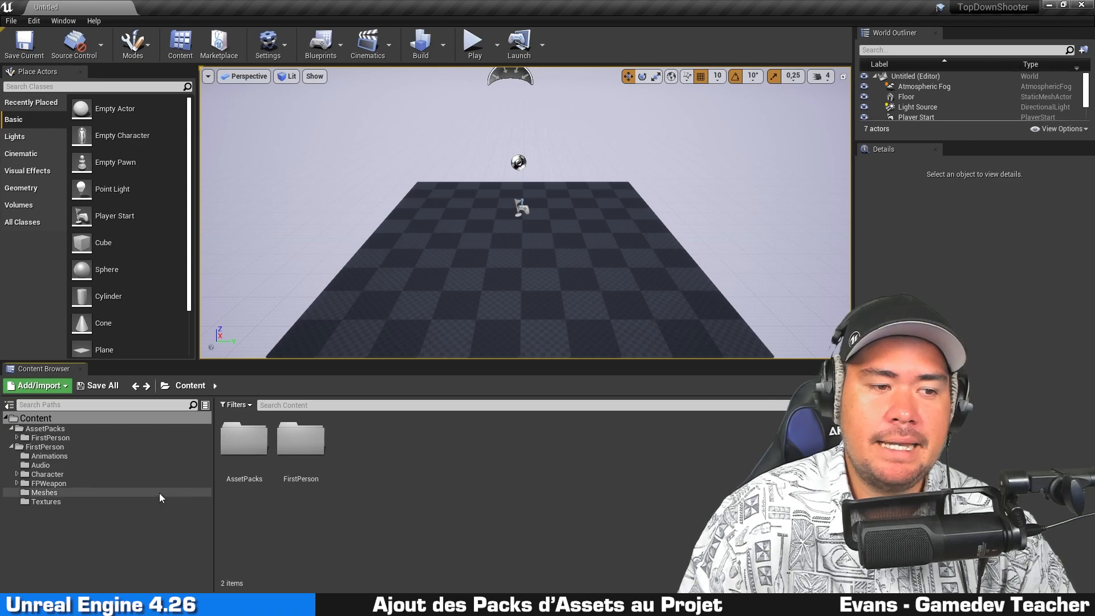
double_click(107, 446)
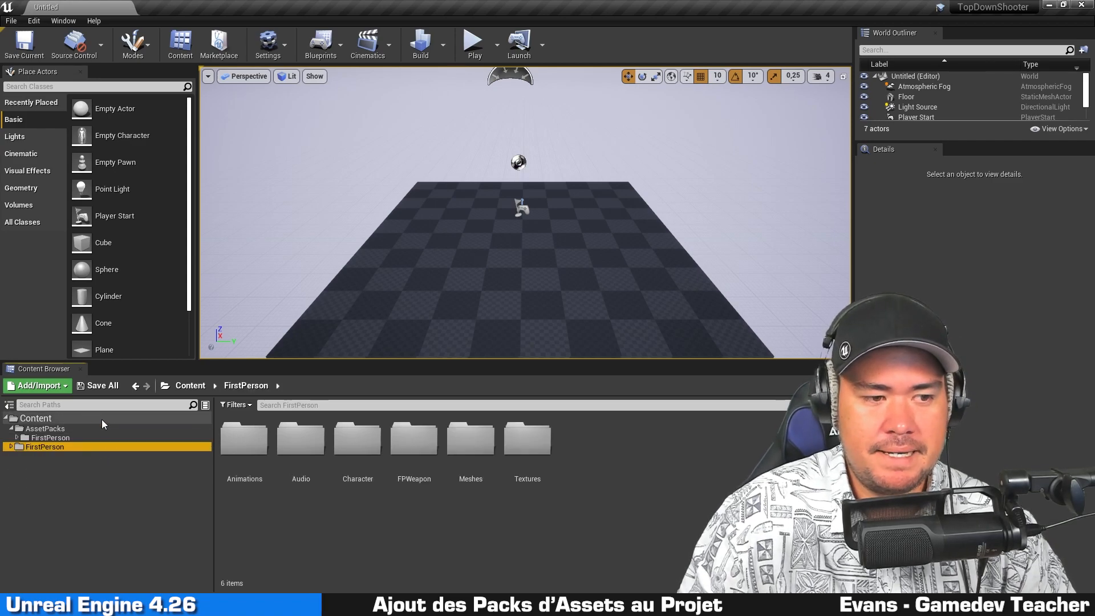
click(102, 419)
click(430, 502)
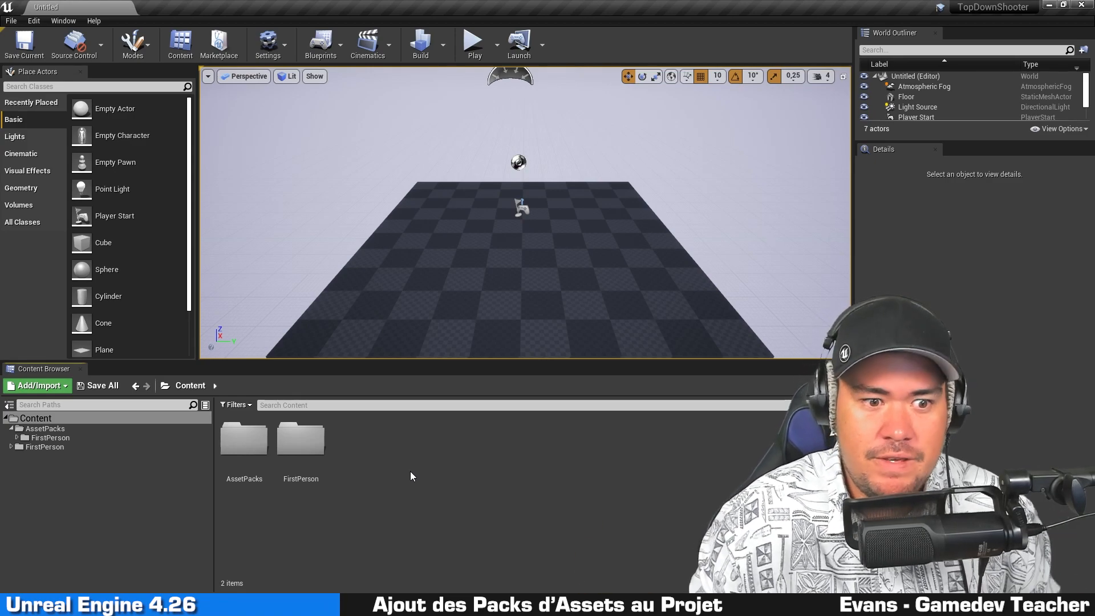
double_click(300, 439)
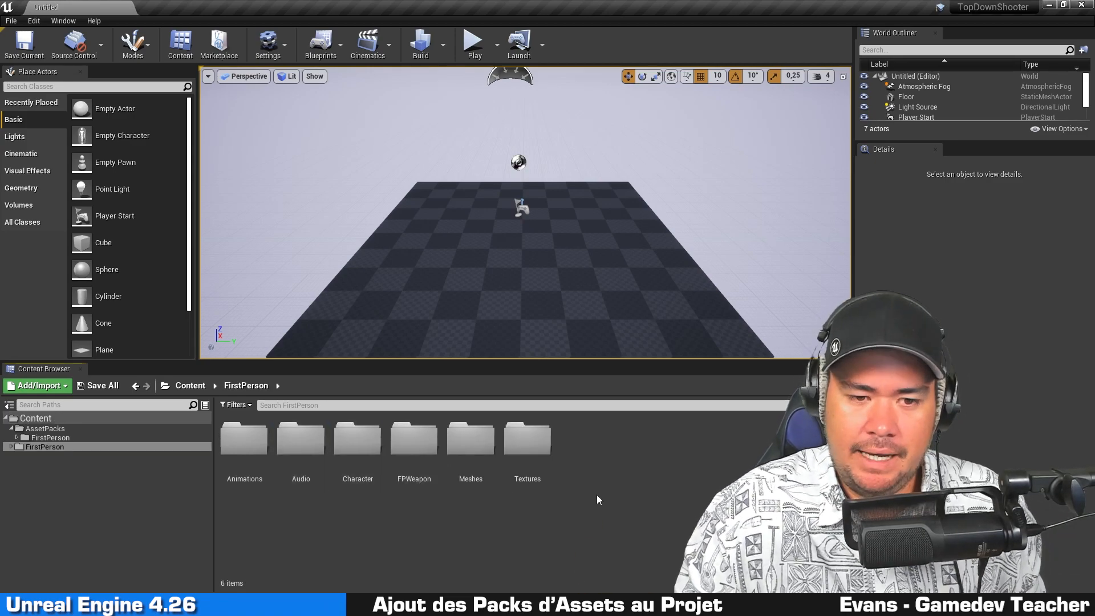
double_click(527, 441)
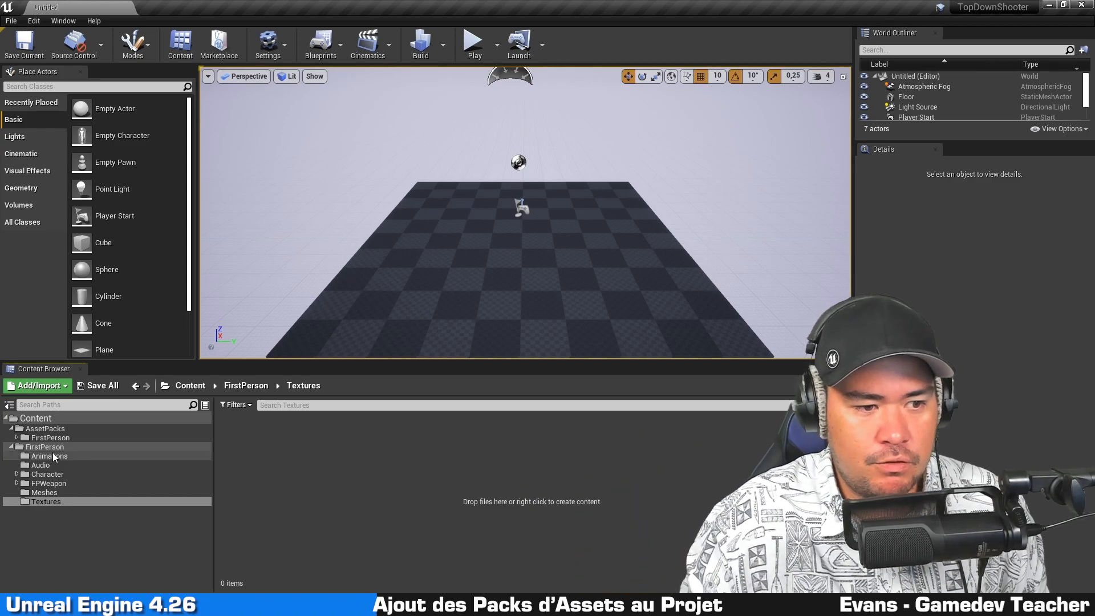
Fix up the redirectors in the Content folder and select the original FirstPerson folder there.
click(35, 418)
click(317, 479)
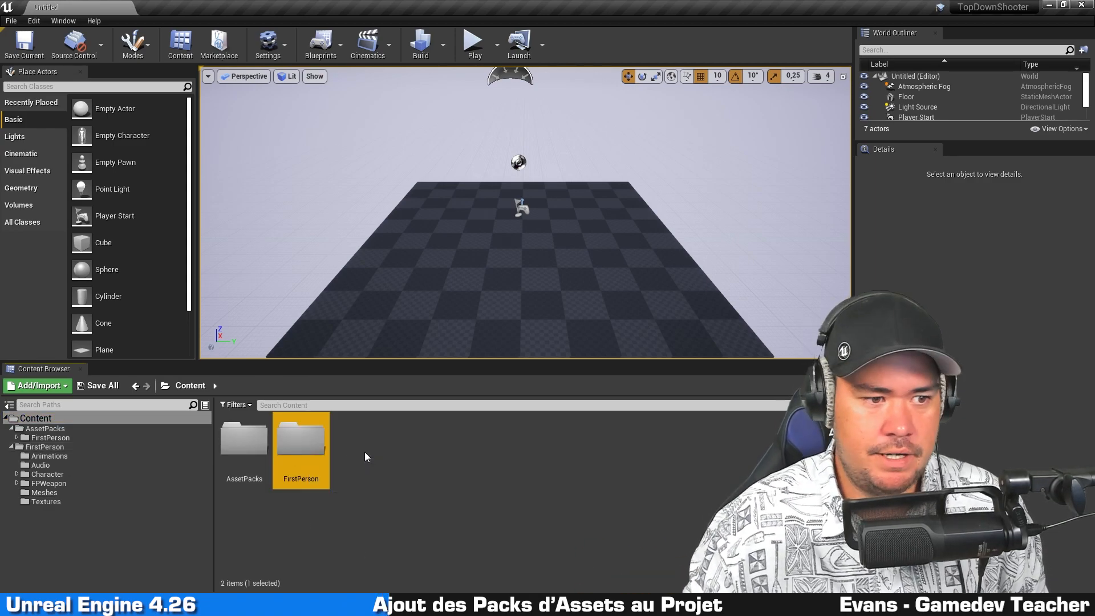
right_click(66, 422)
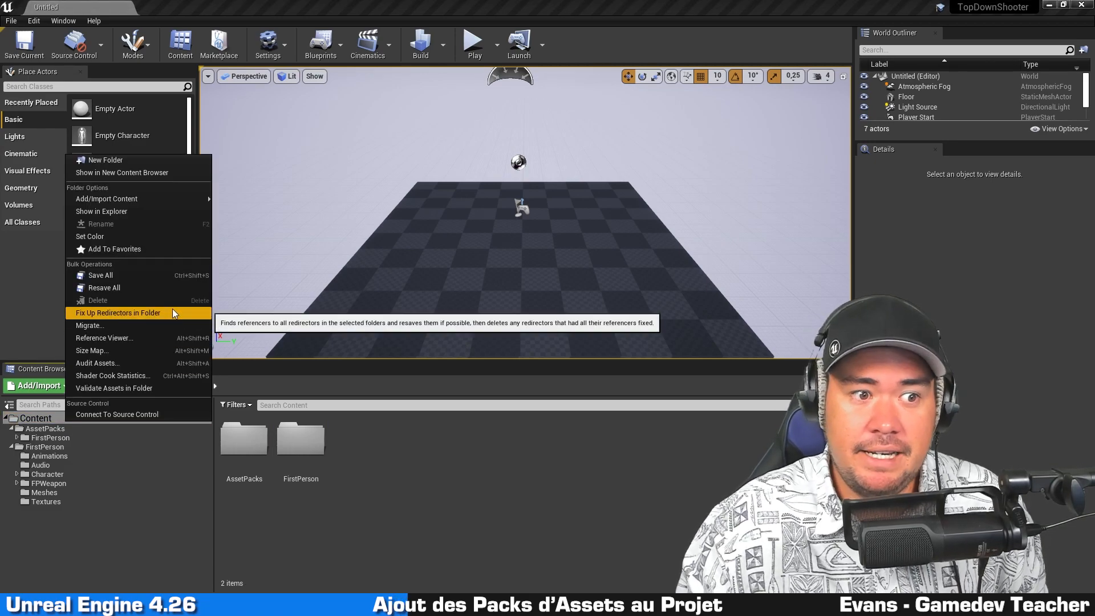
click(172, 312)
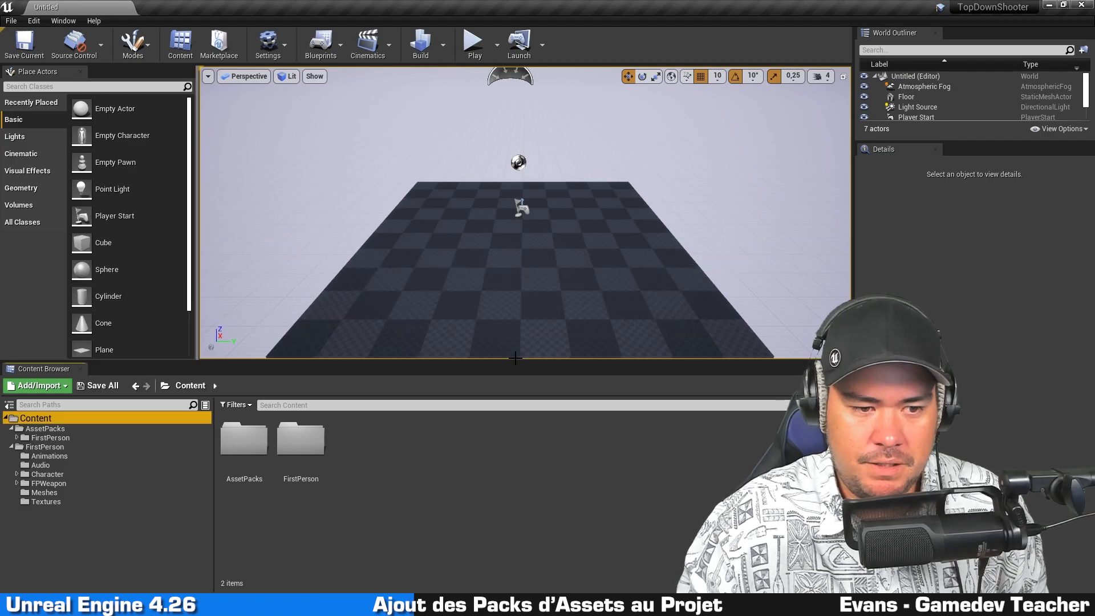
click(308, 447)
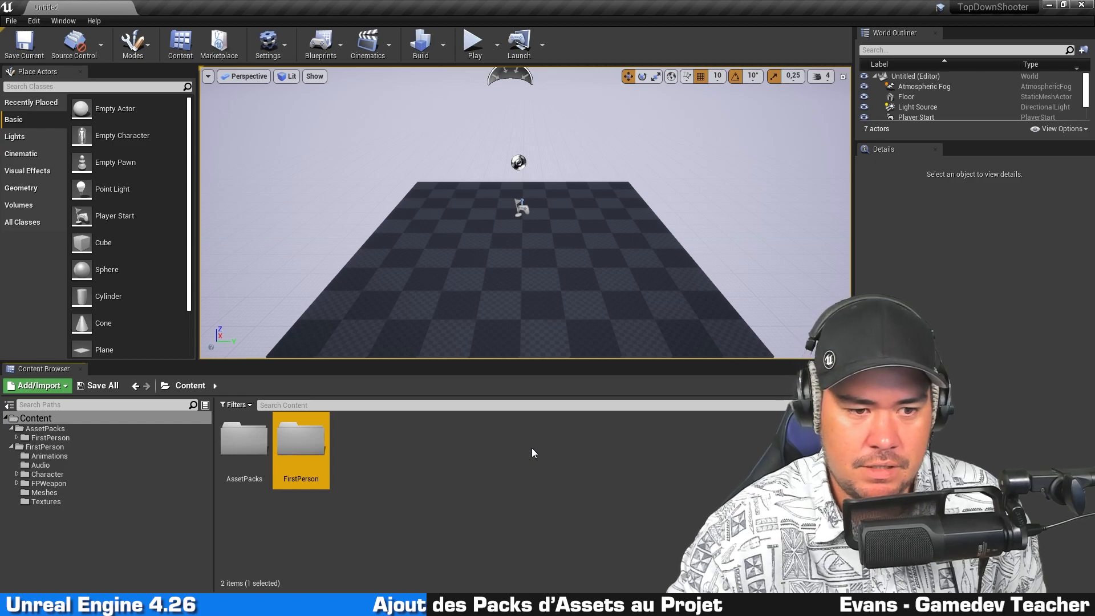
Delete the original FirstPerson folder from the Content folder and confirm the deletion.
key(Delete)
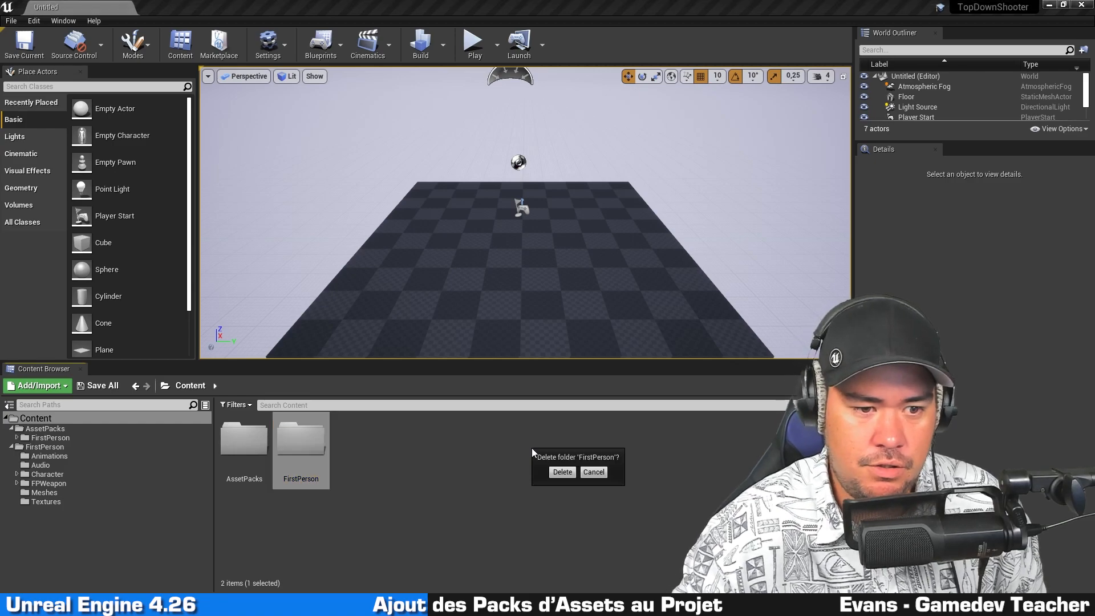
click(563, 472)
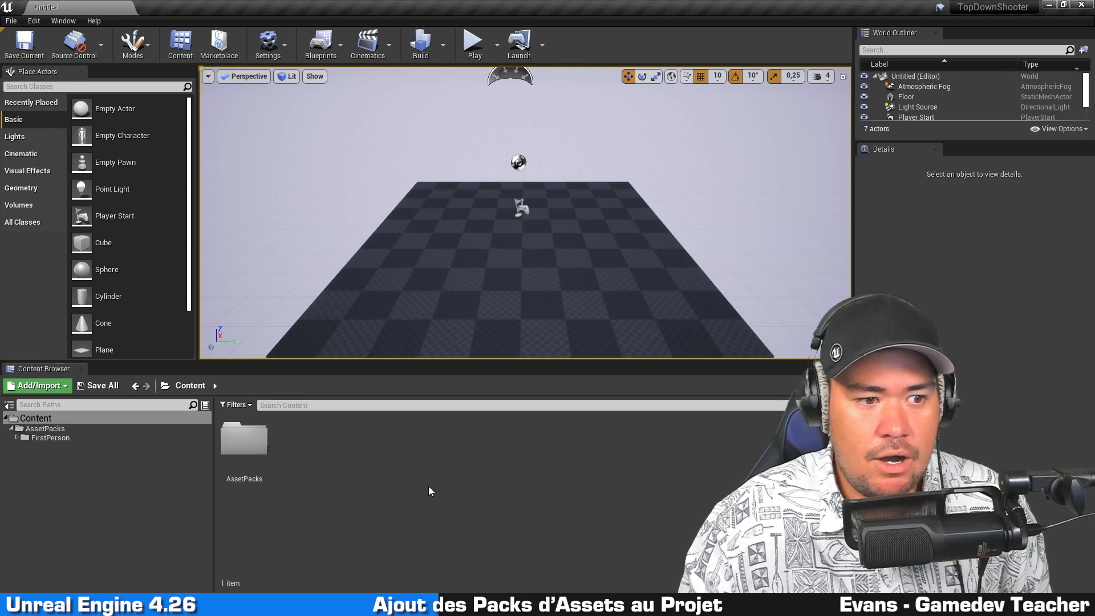
Add the Third Person Blueprint feature pack to the project and return to the Content folder.
click(43, 388)
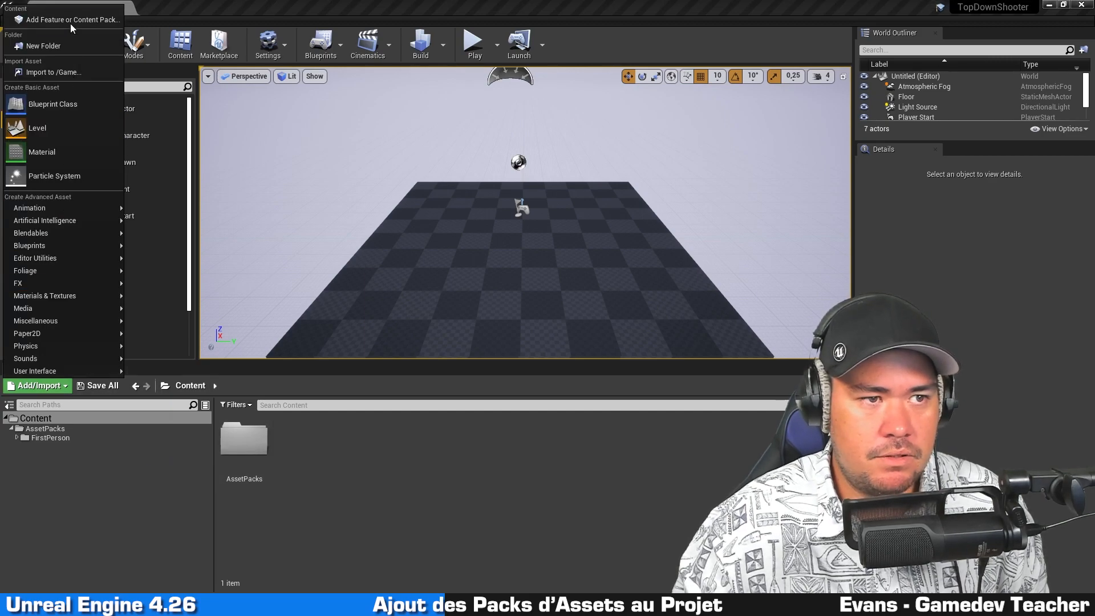
click(70, 20)
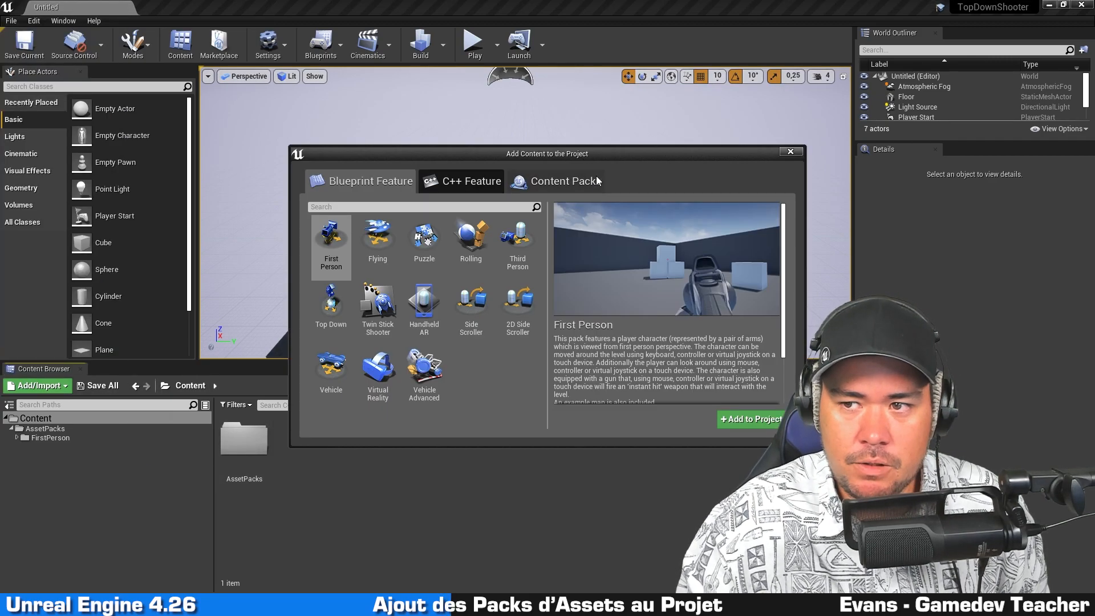
click(514, 237)
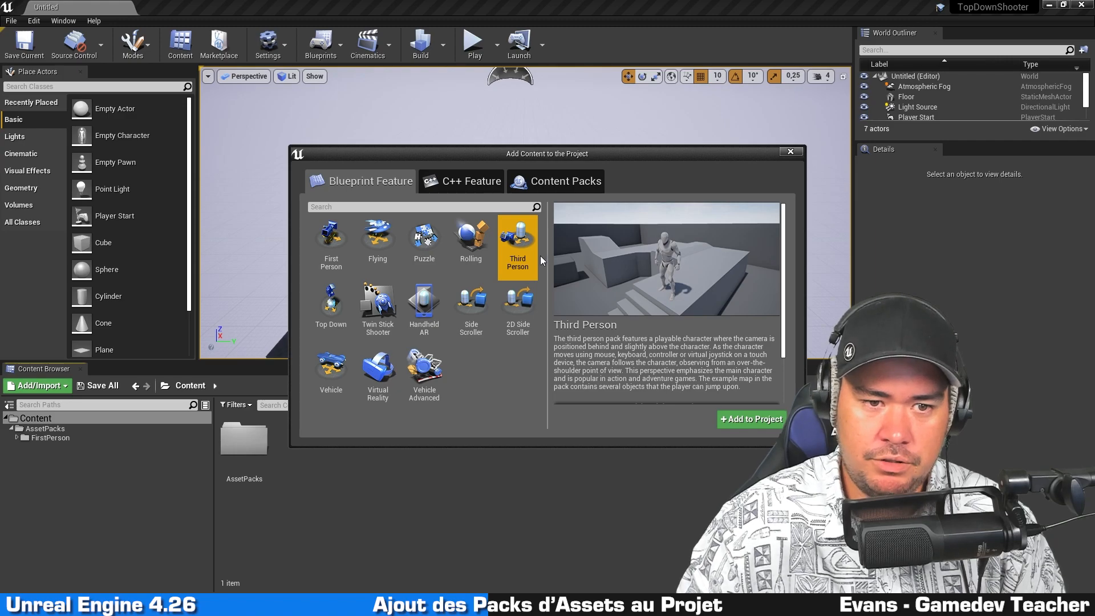
click(747, 419)
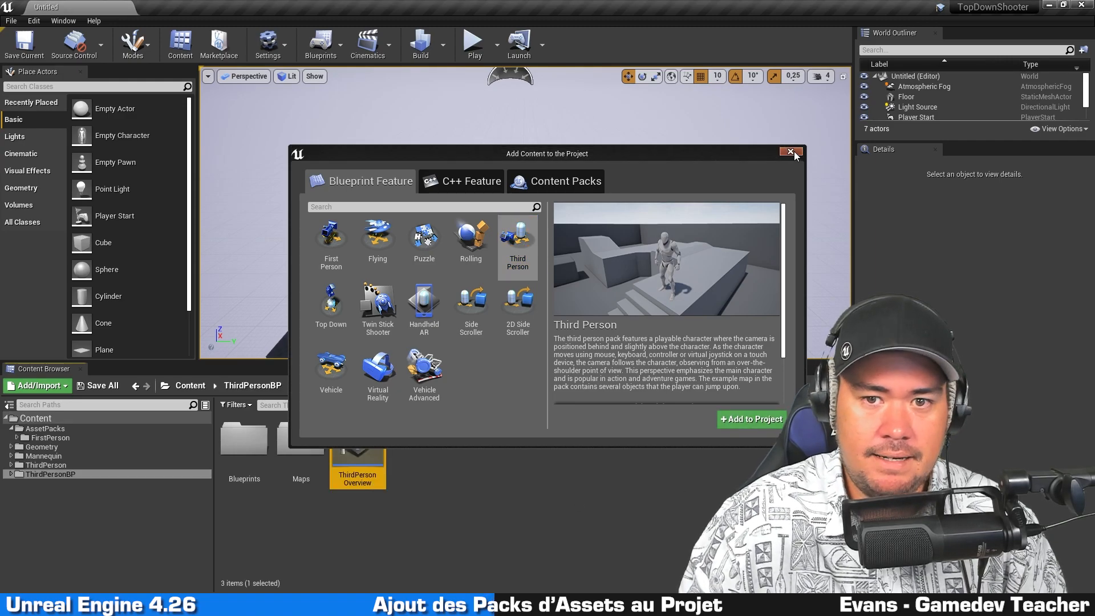
click(60, 416)
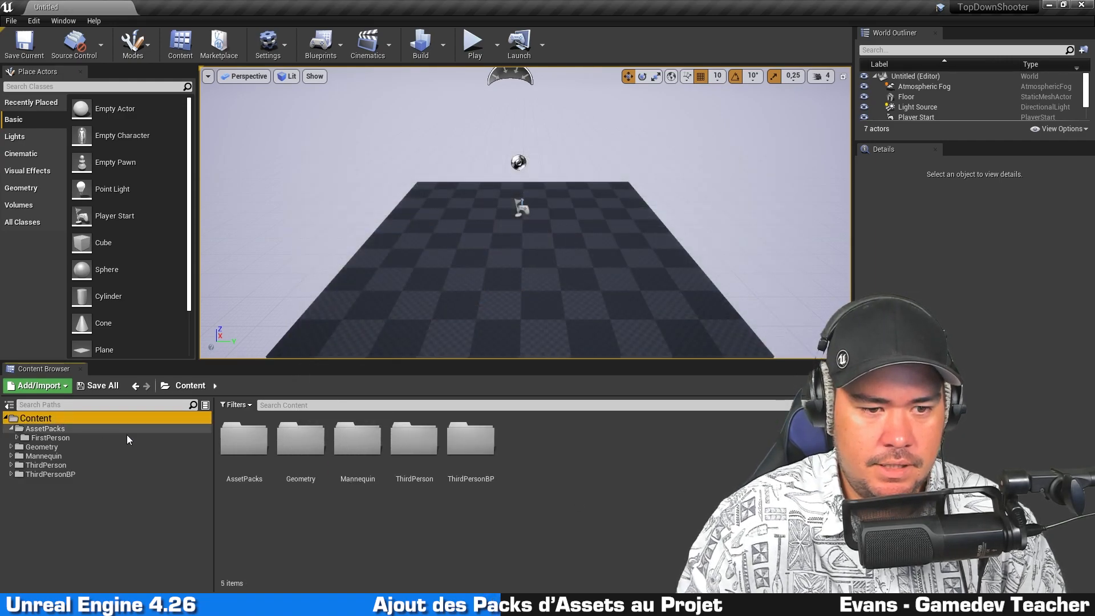
Set the colour of the AssetPacks folder to blue.
click(60, 430)
right_click(60, 430)
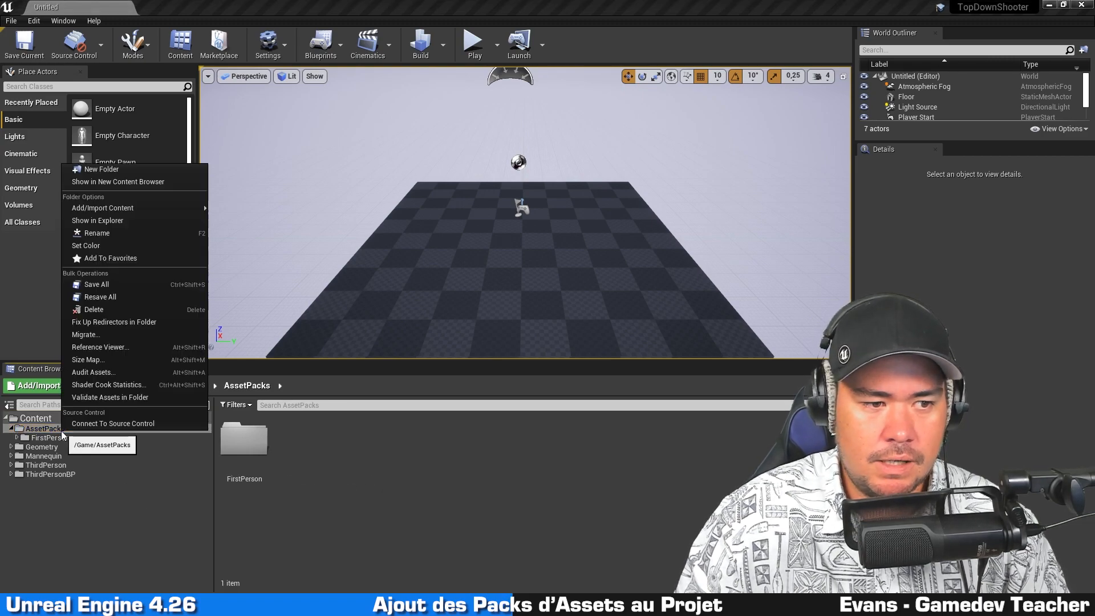
click(127, 247)
mouse_move(223, 318)
mouse_down()
mouse_move(168, 330)
mouse_move(159, 312)
mouse_up()
click(306, 527)
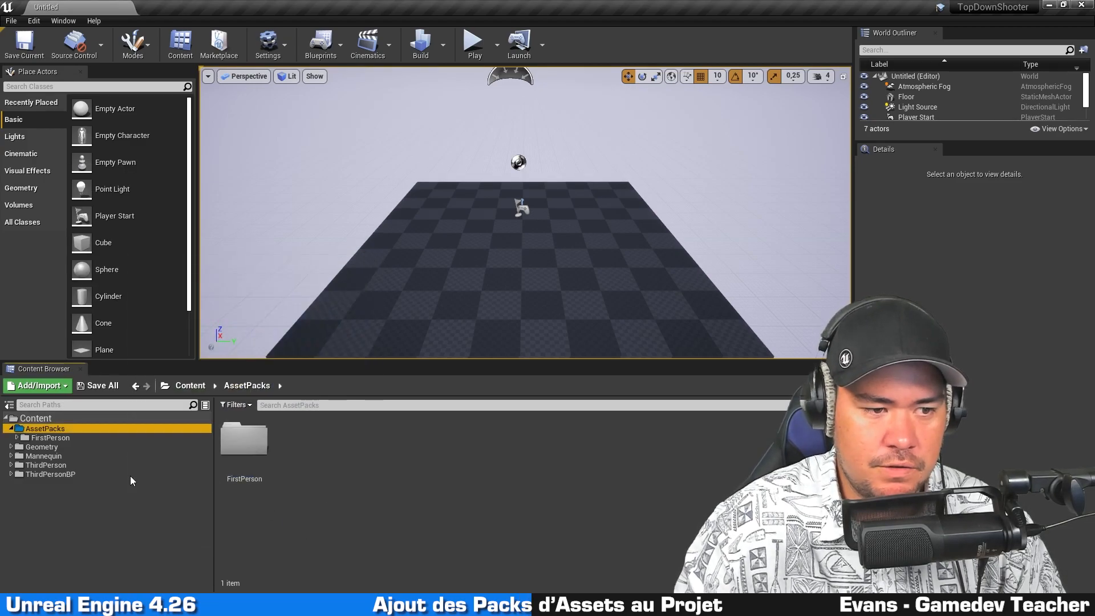
click(363, 458)
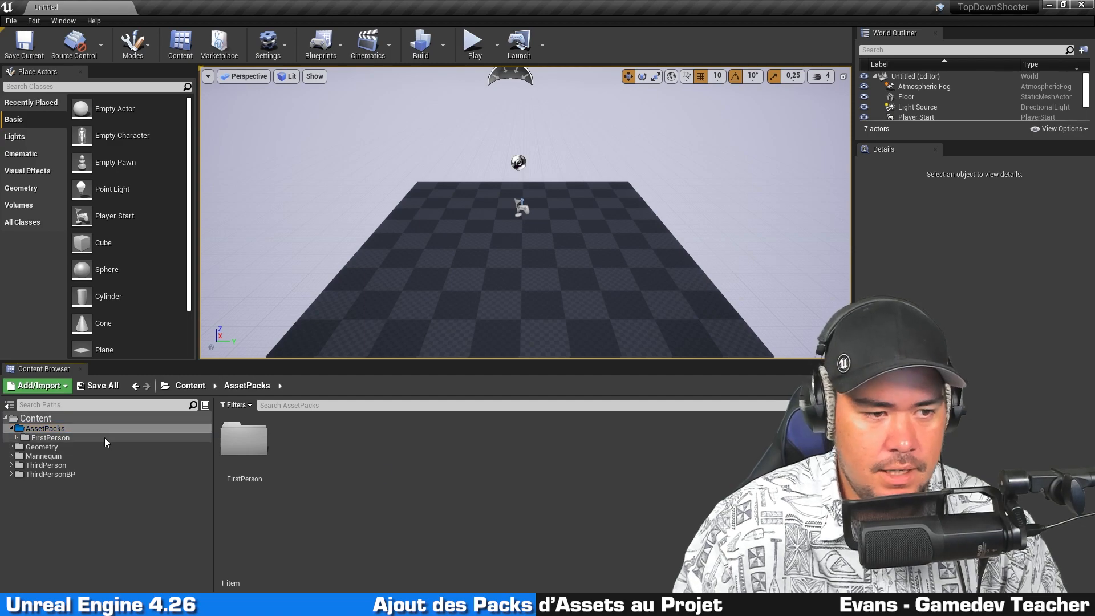
Create a folder named ThirdPerson inside the AssetPacks folder.
right_click(39, 428)
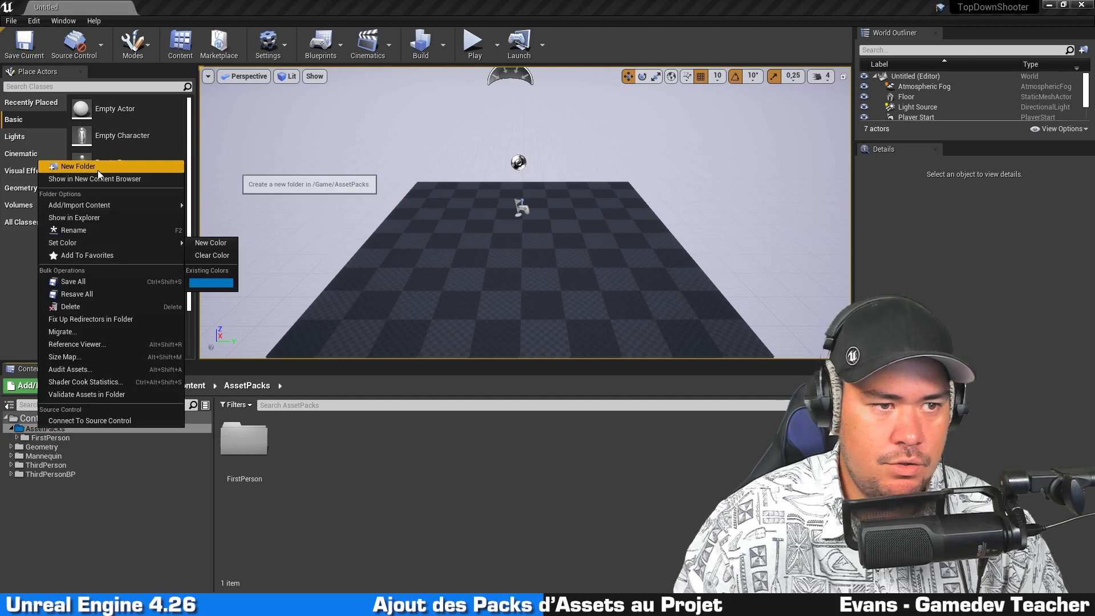
click(97, 170)
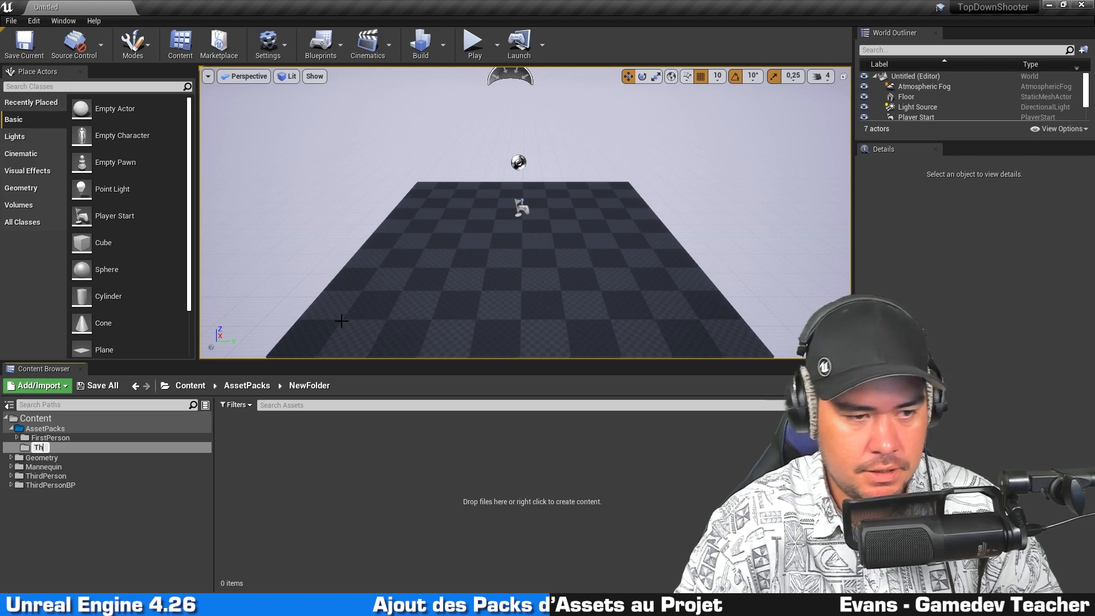
text(ThirdPerson)
key(Return)
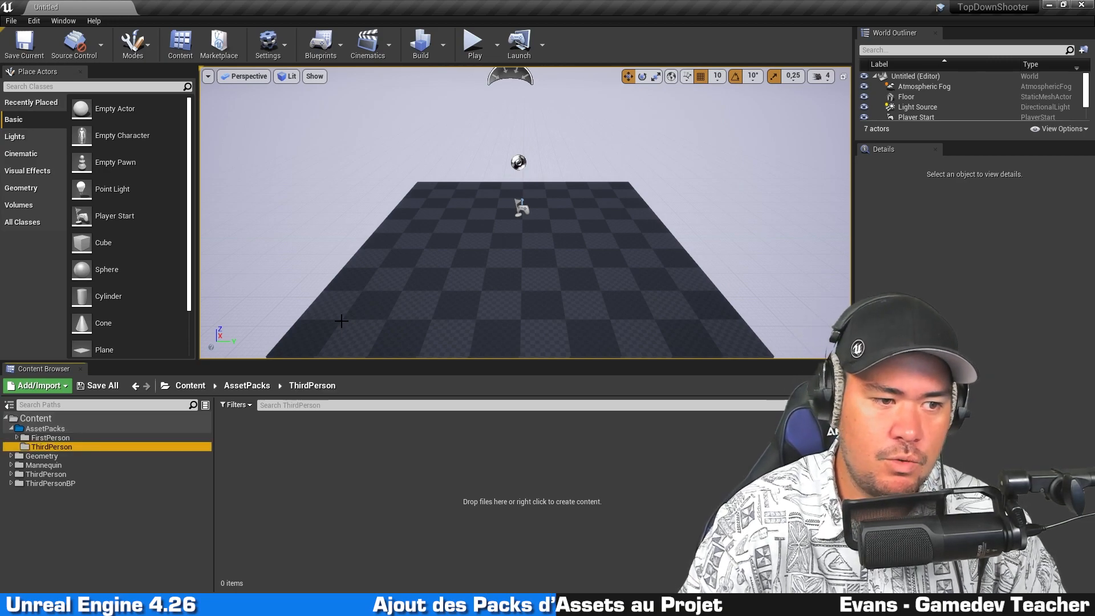
Move the Geometry, Mannequin, ThirdPerson and ThirdPersonBP folders from Content into AssetPacks/ThirdPerson.
click(54, 415)
click(302, 474)
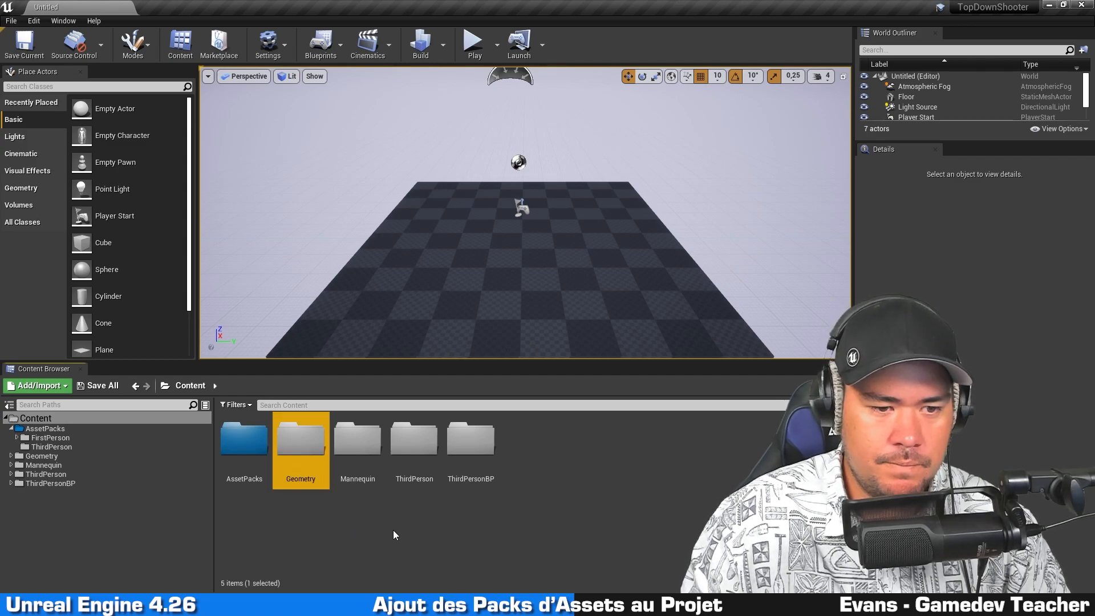
ctrl+click(351, 474)
ctrl+click(418, 468)
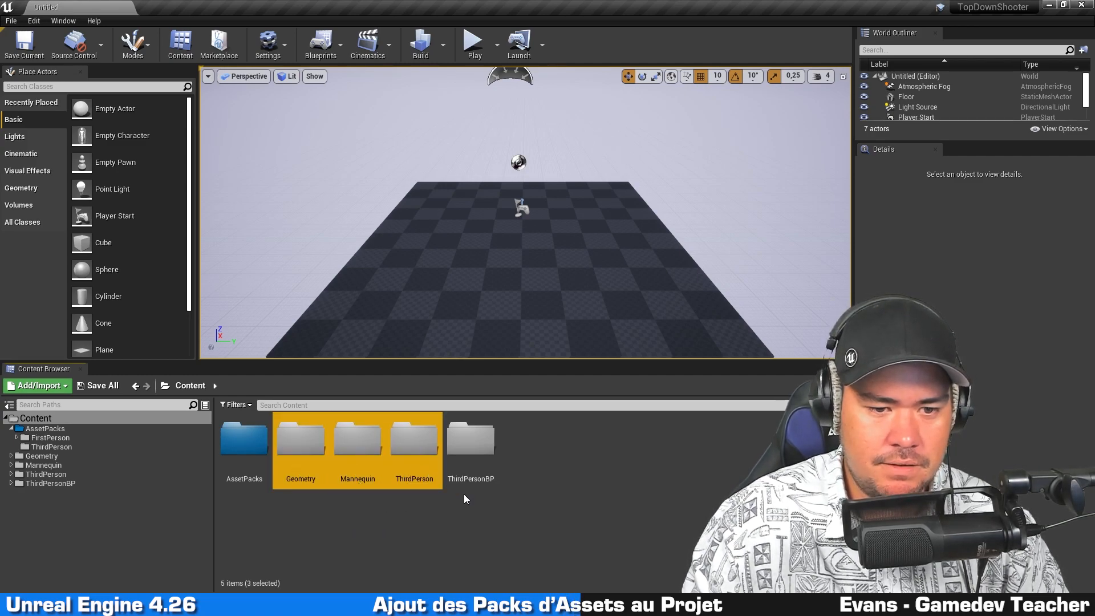
ctrl+click(485, 466)
drag(302, 436, 67, 448)
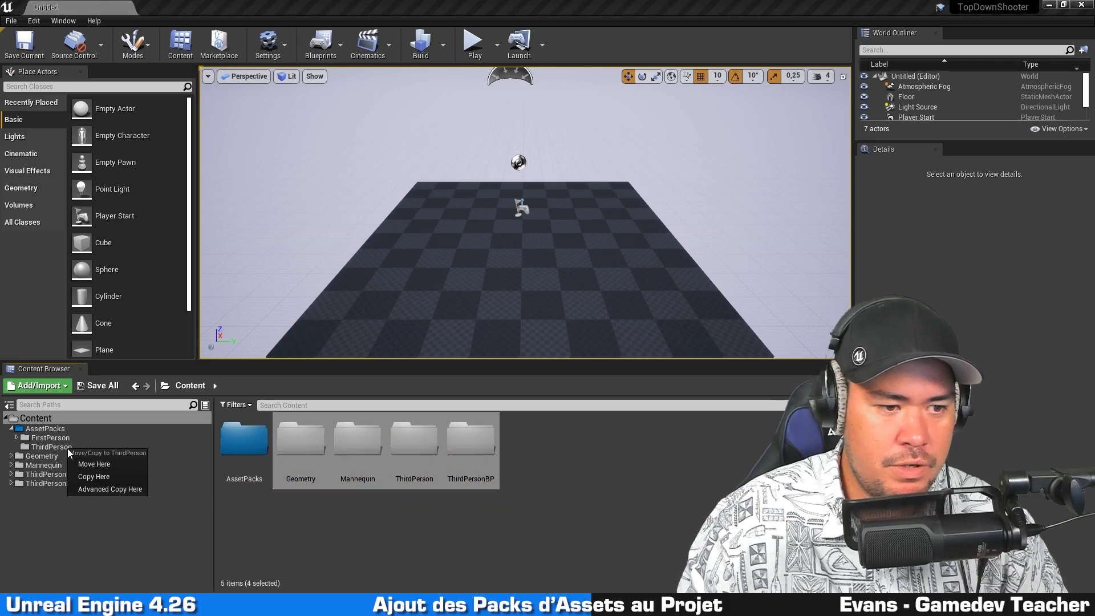
click(95, 463)
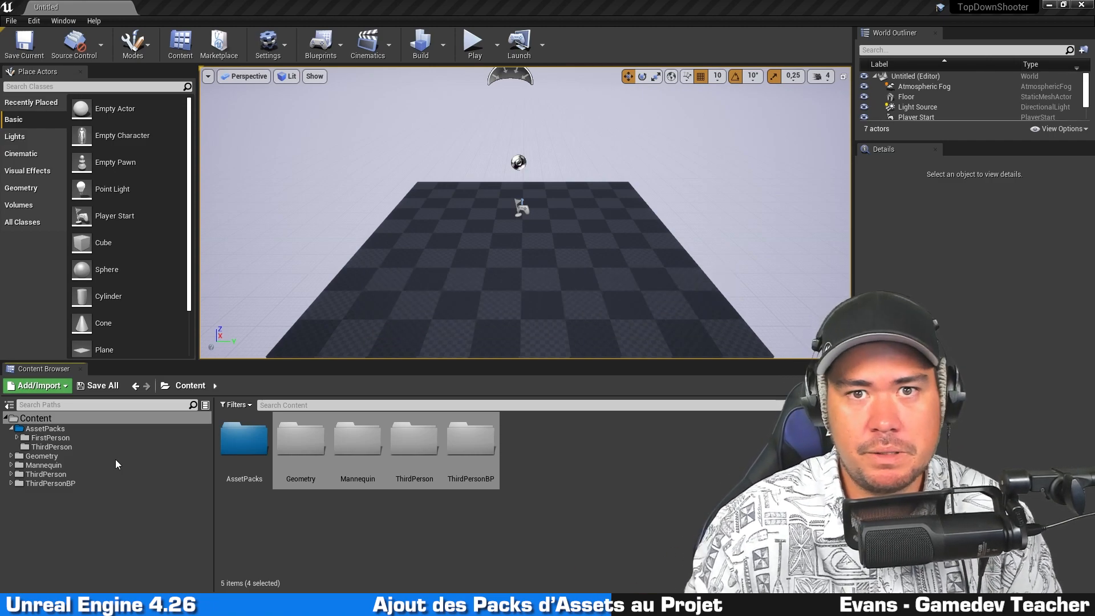
click(491, 486)
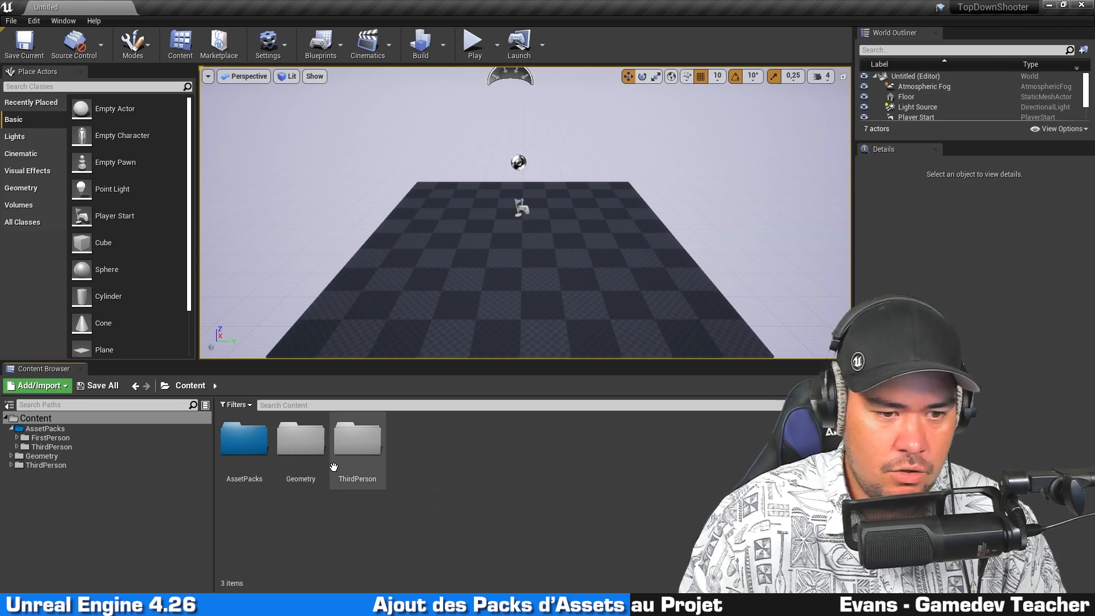
Examine the Meshes subfolder of the original Geometry folder in Content for leftover assets.
double_click(302, 445)
double_click(258, 449)
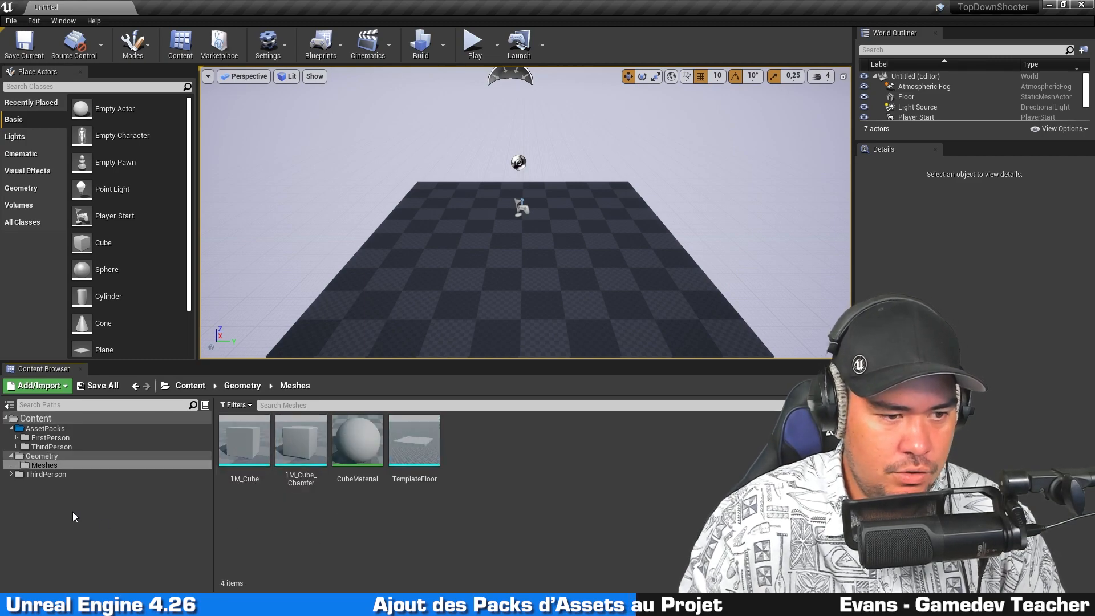
click(43, 422)
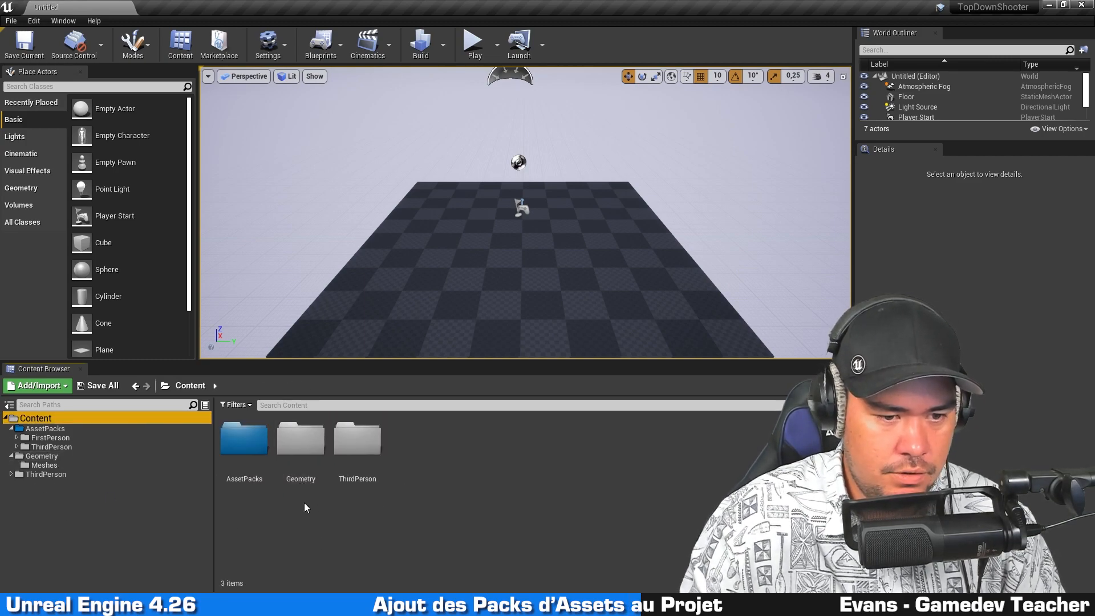
double_click(302, 451)
double_click(244, 454)
click(244, 461)
shift+click(399, 476)
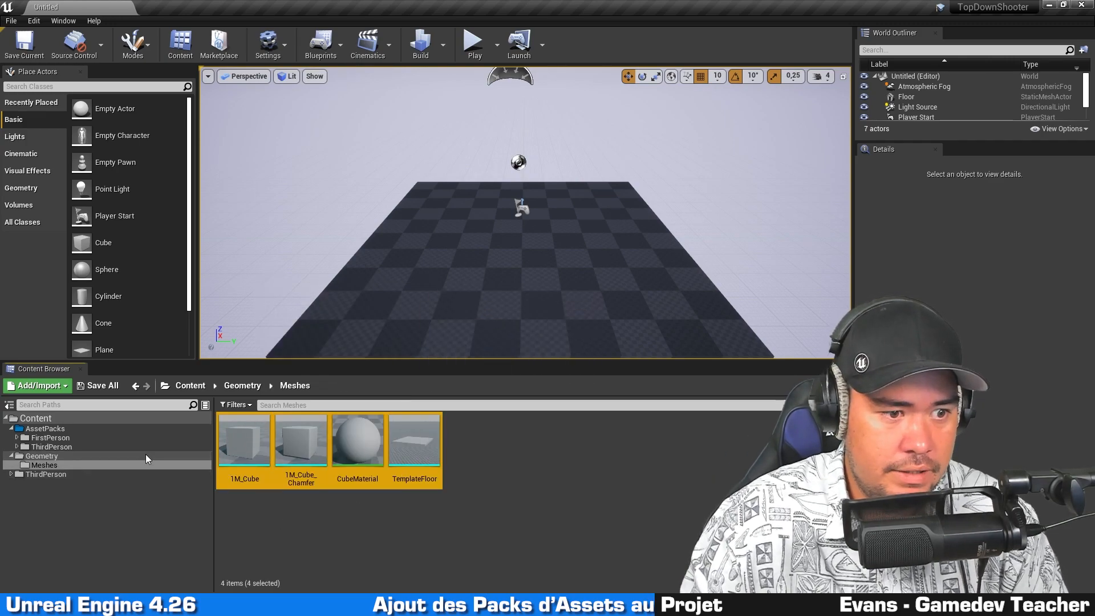
Move the leftover Meshes folder from Content/Geometry into AssetPacks/ThirdPerson/Geometry.
click(16, 447)
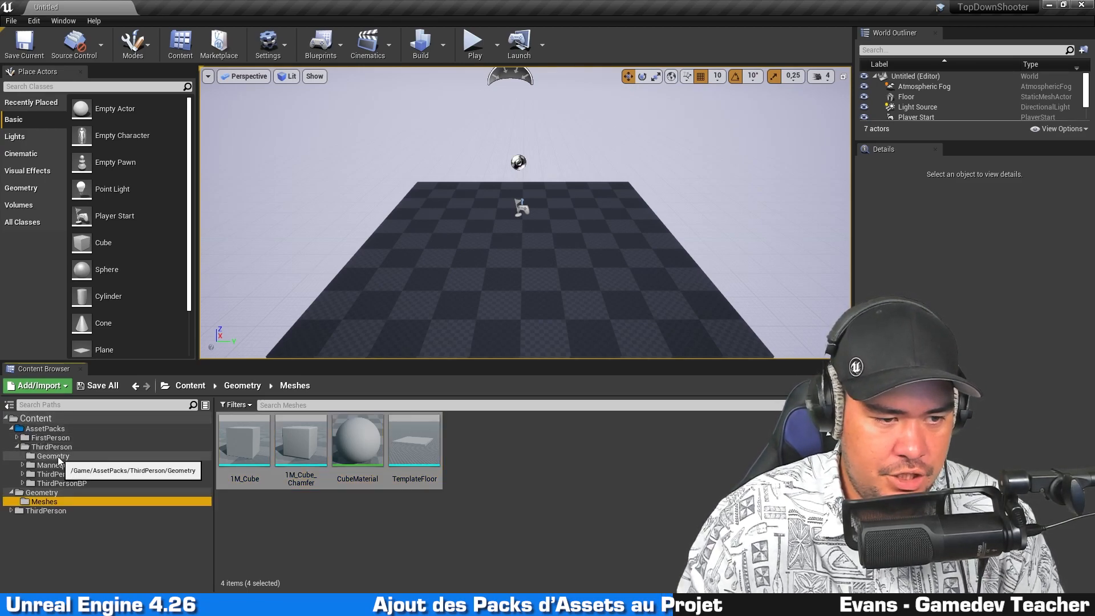
click(71, 492)
click(59, 503)
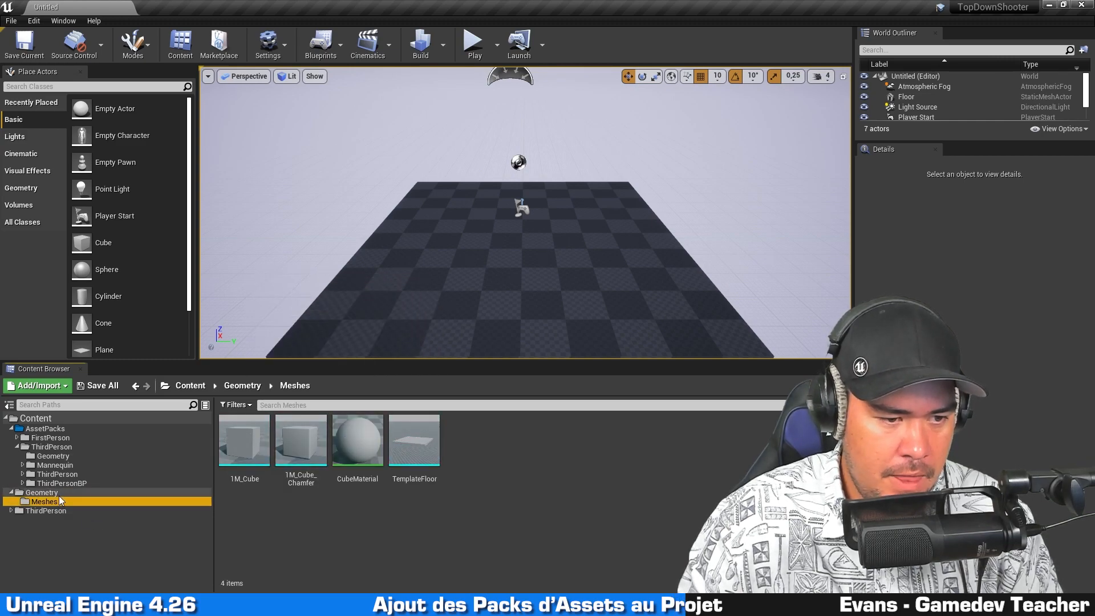
click(59, 495)
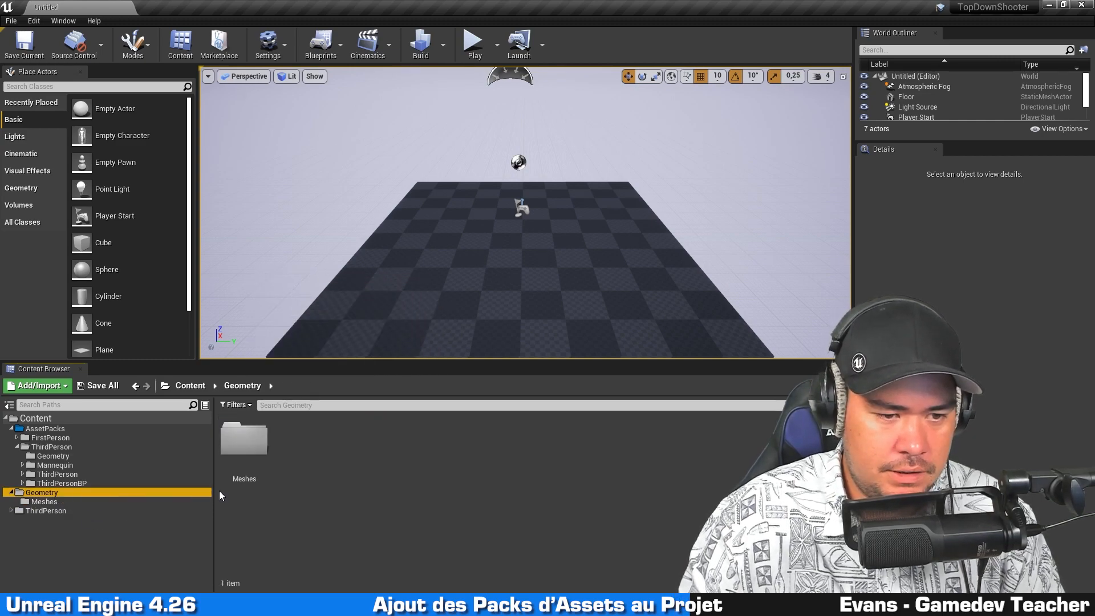
click(244, 434)
drag(244, 434, 67, 456)
click(95, 474)
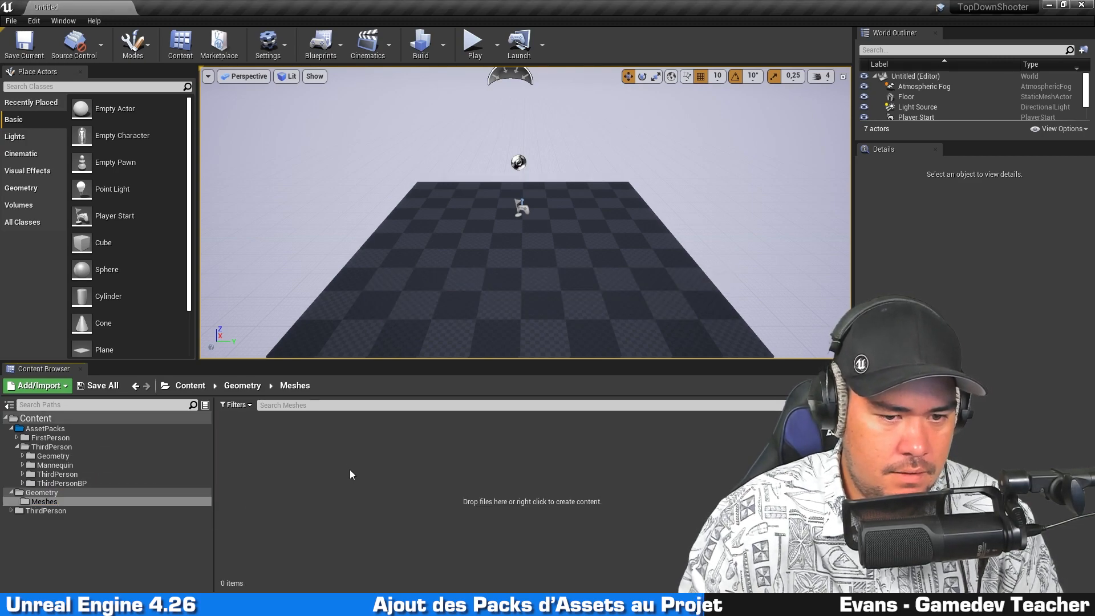
Check the original ThirdPerson folder in Content and its Meshes subfolder for leftover assets.
click(58, 511)
double_click(57, 511)
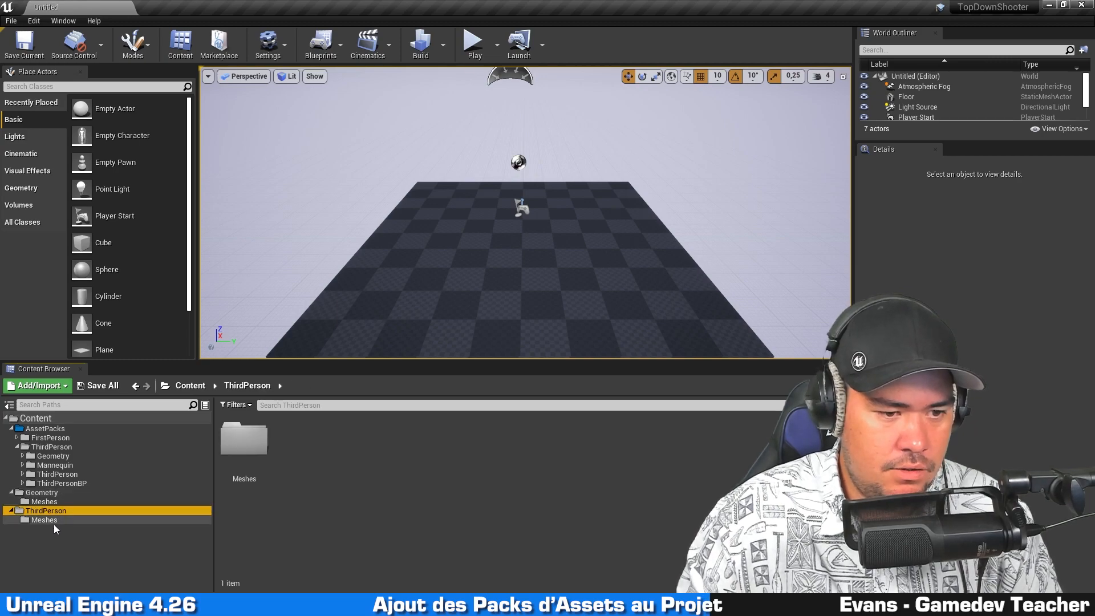
click(54, 520)
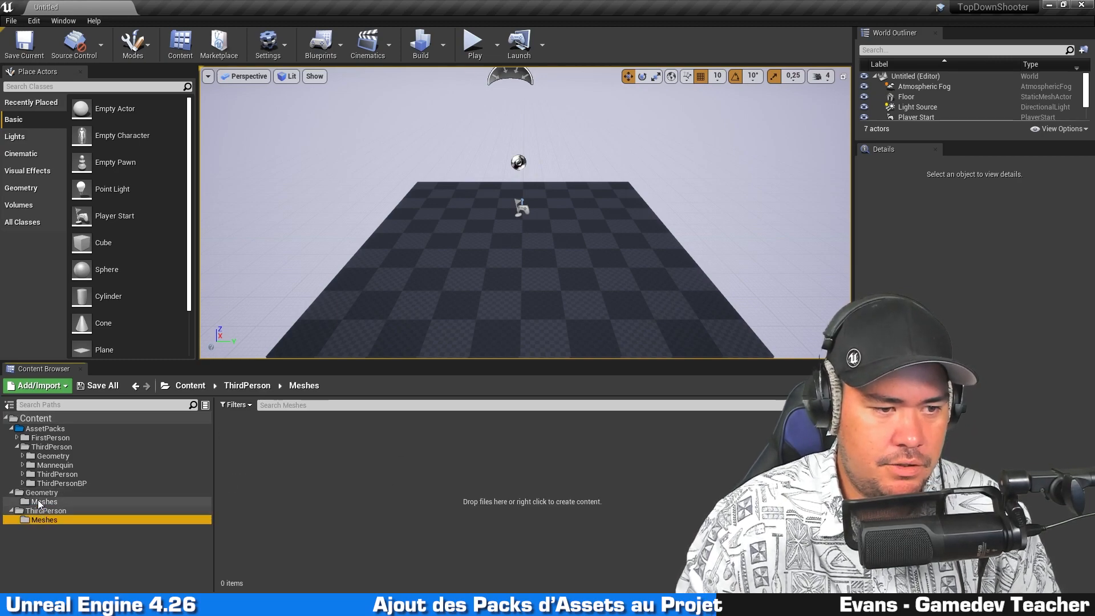
Fix up the redirectors in the whole Content folder.
click(38, 417)
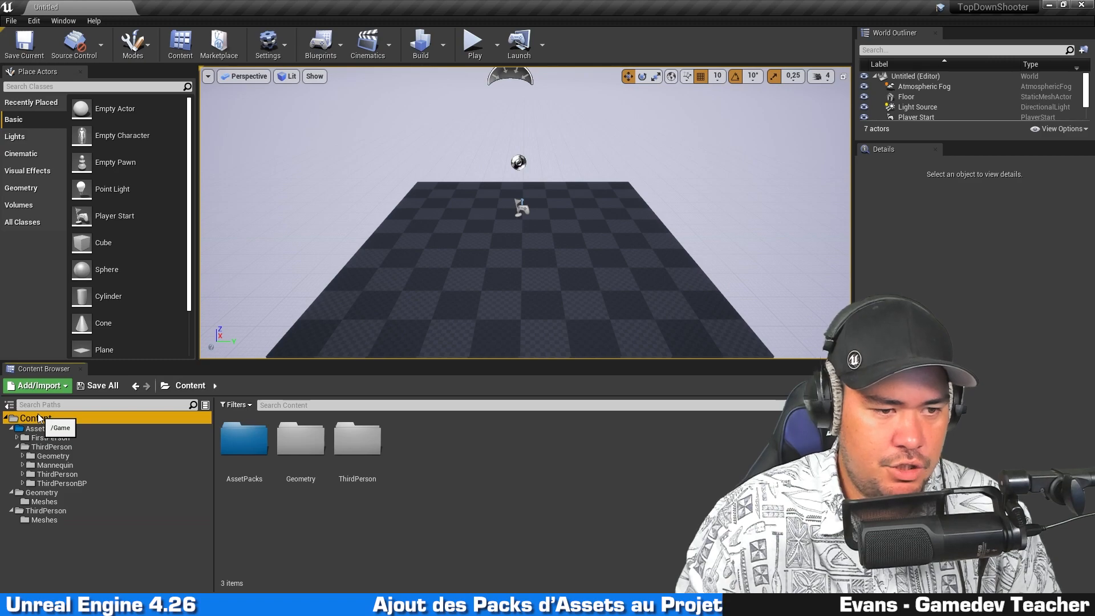
right_click(39, 417)
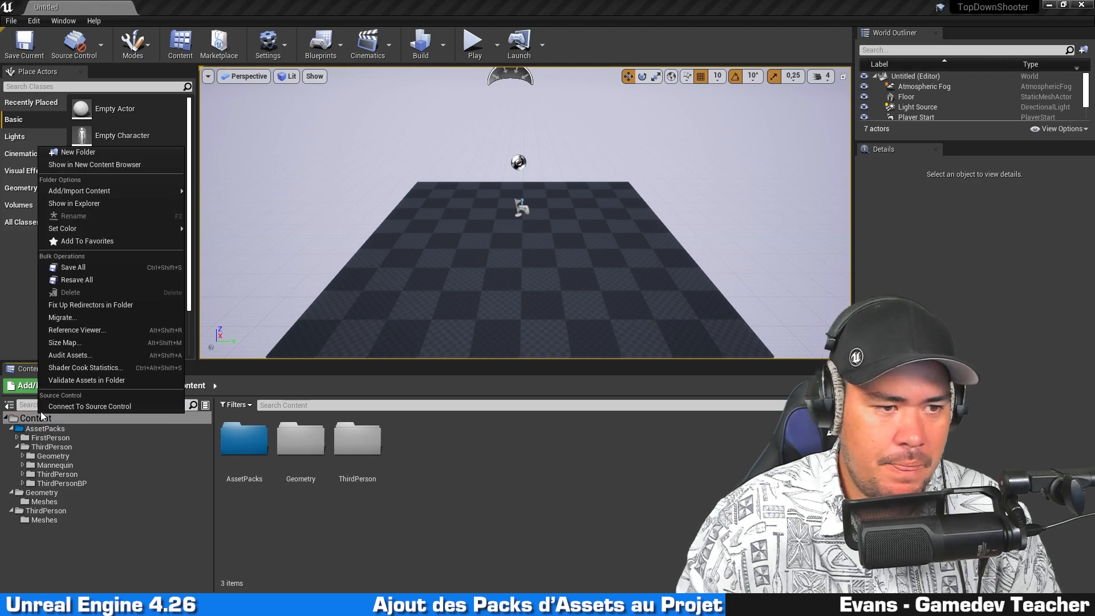
click(108, 305)
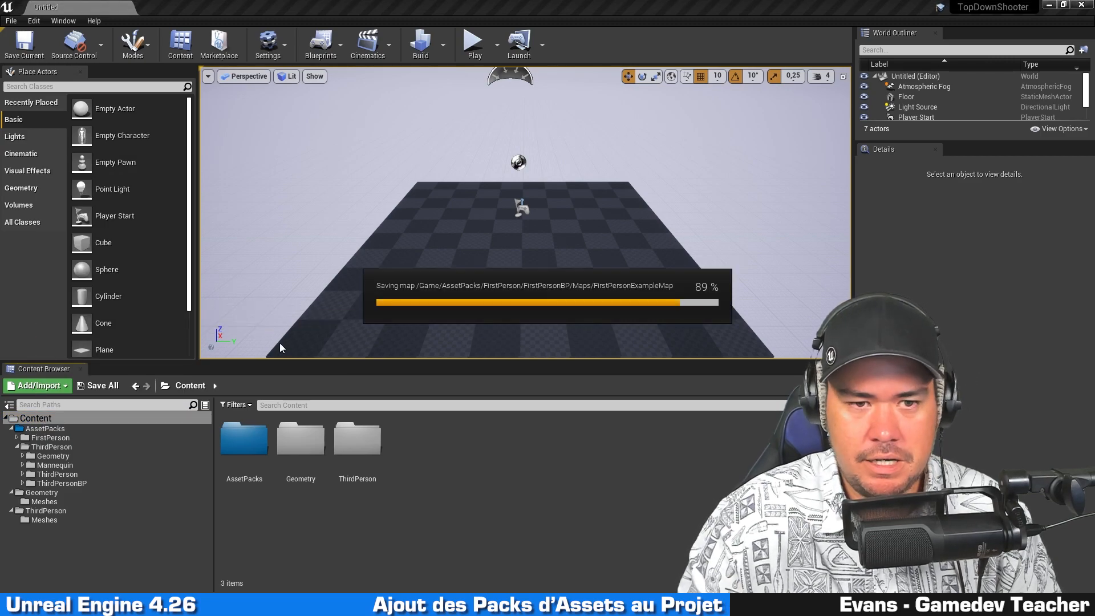
Delete the original Geometry and ThirdPerson folders from the Content folder.
click(309, 461)
ctrl+click(359, 476)
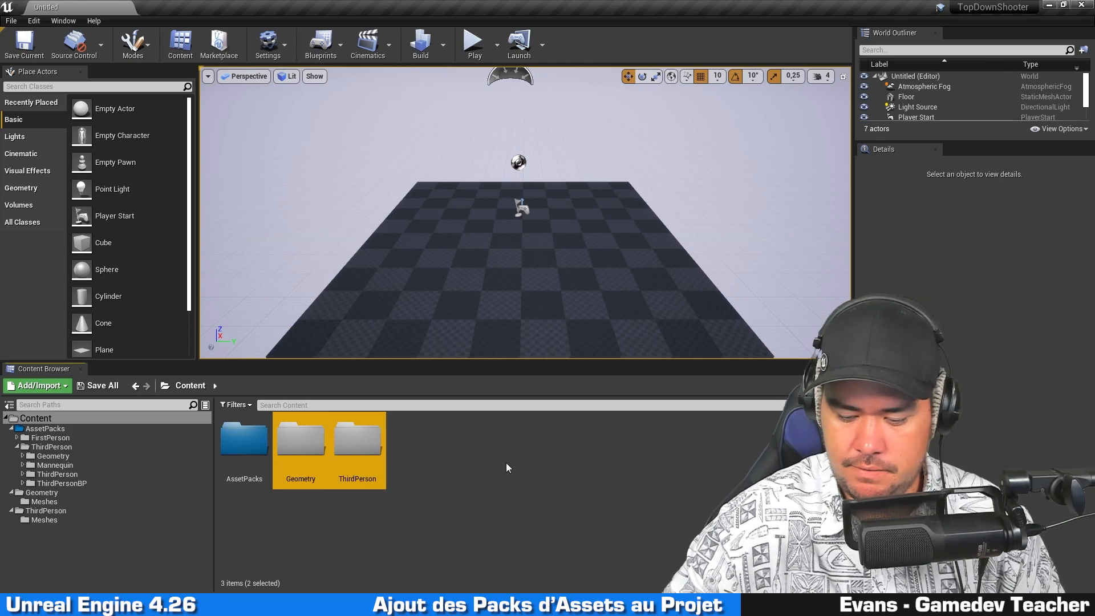
key(Delete)
key(Return)
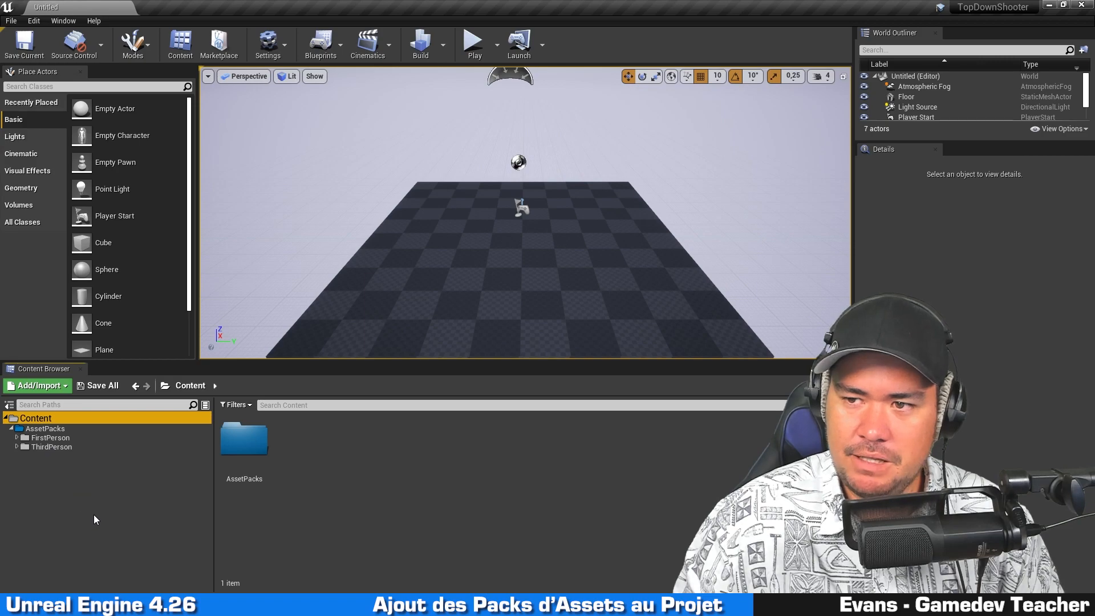
Add the Starter Content pack to the project from the content packs and close the Add Content window.
click(46, 387)
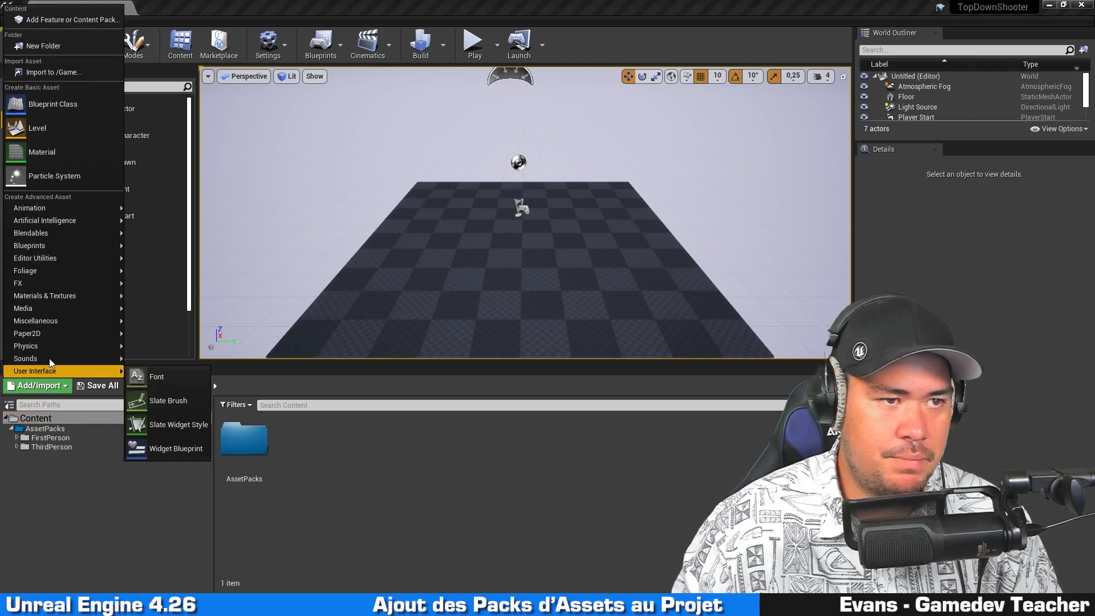
click(55, 21)
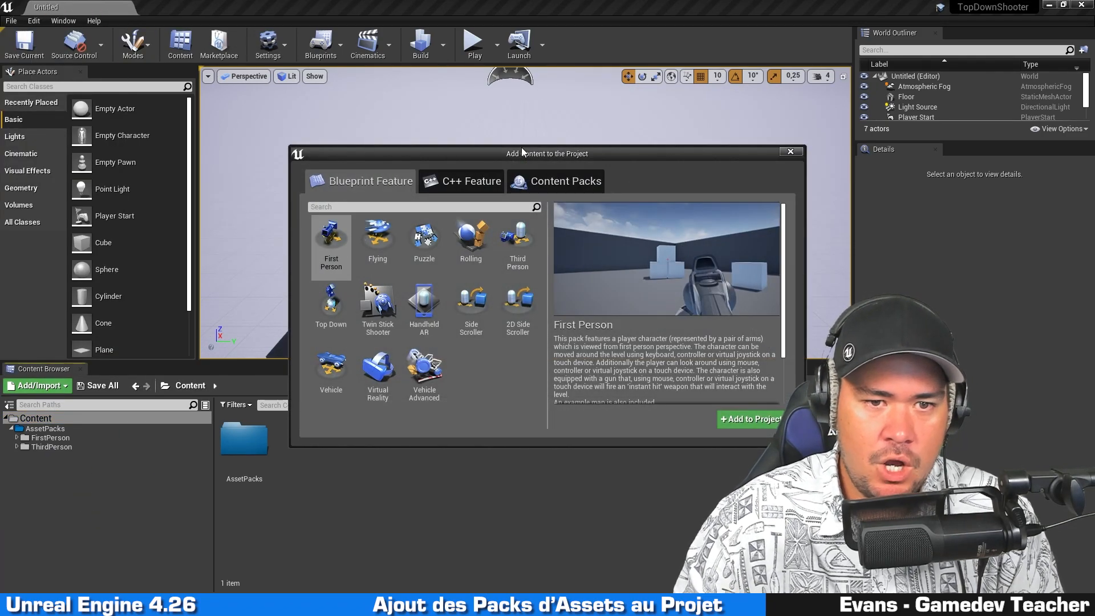
click(587, 186)
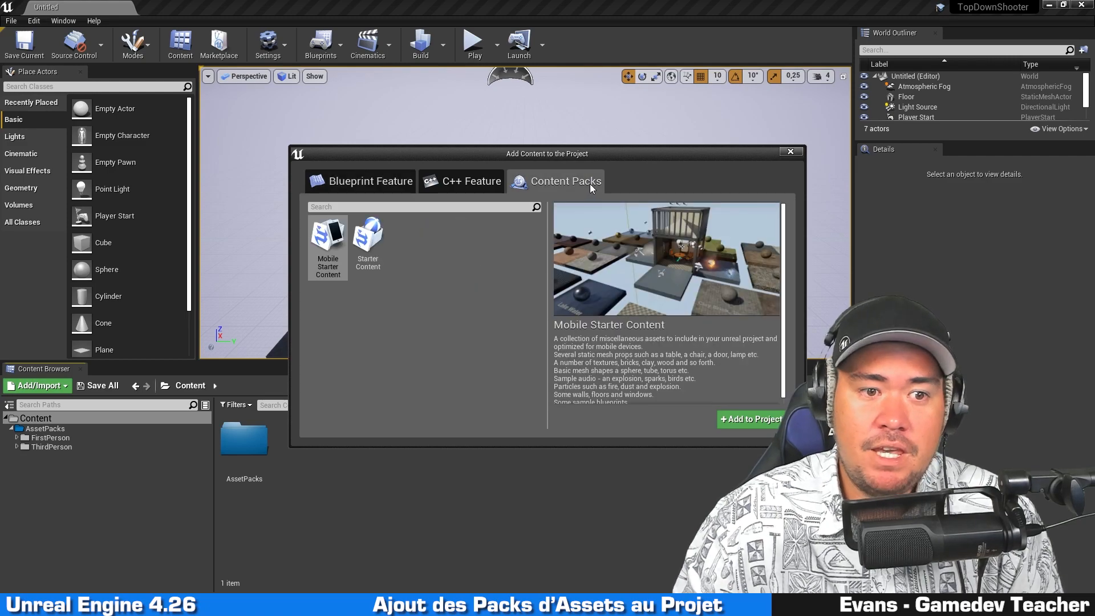
click(500, 307)
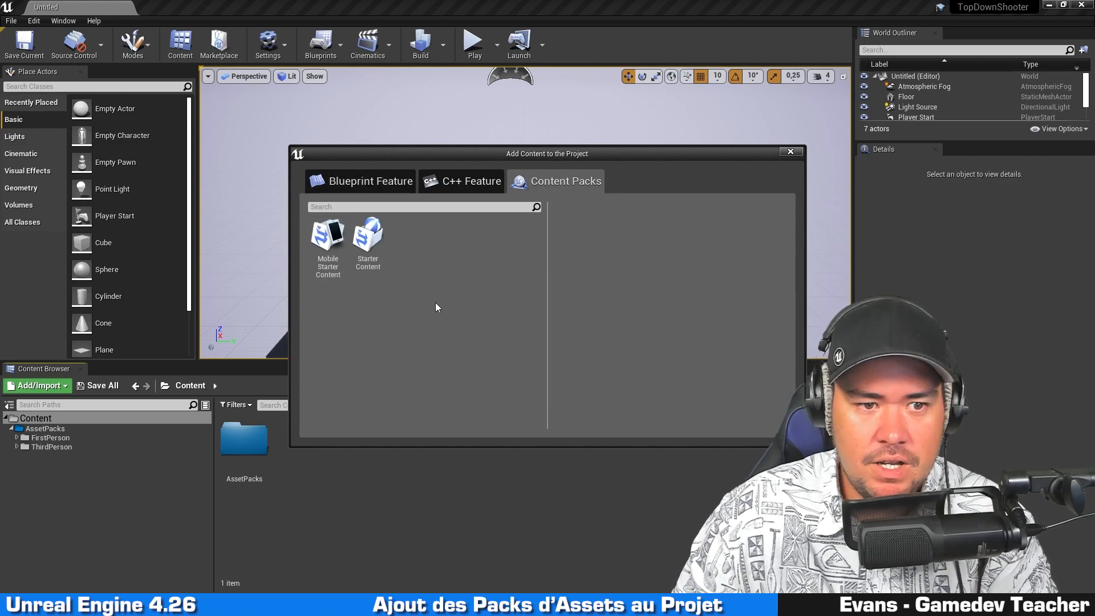
click(368, 245)
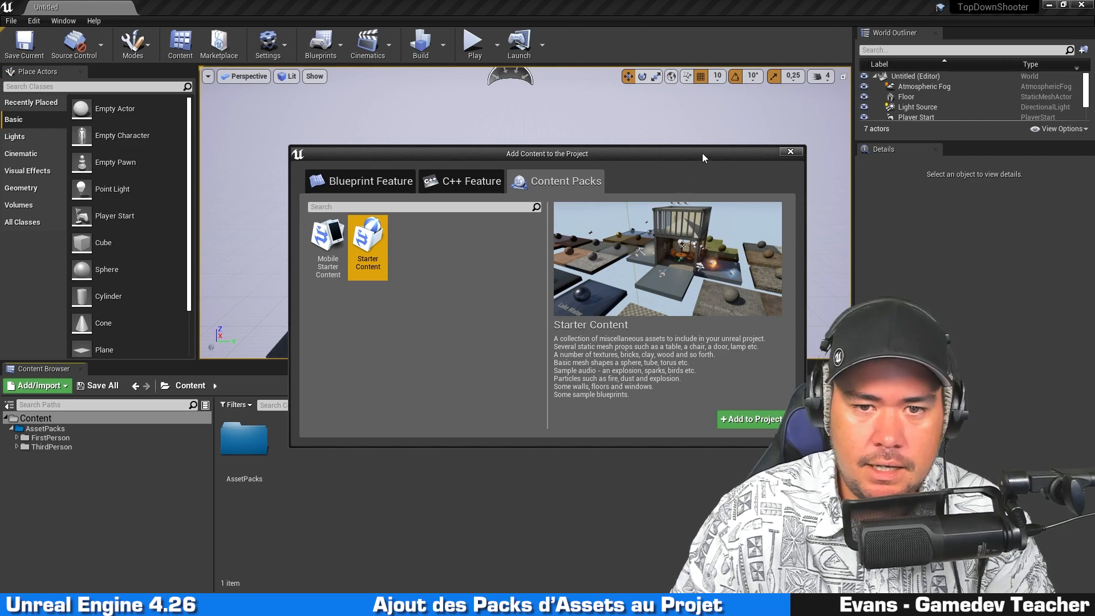
drag(703, 153, 601, 95)
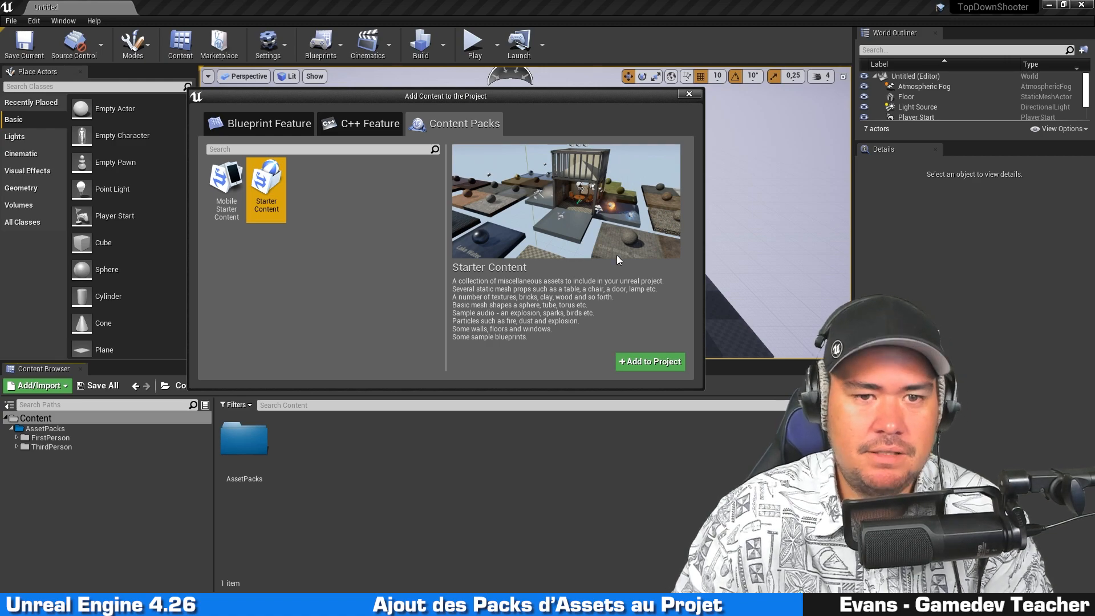
click(580, 333)
click(655, 366)
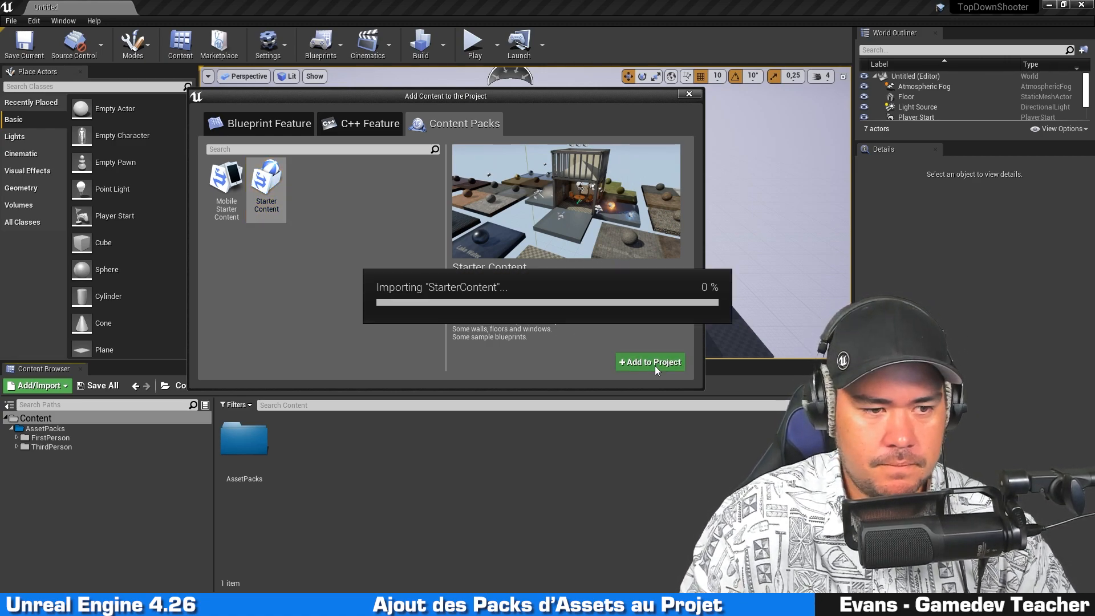
click(689, 94)
Move the StarterContent folder from Content into the AssetPacks folder.
click(56, 421)
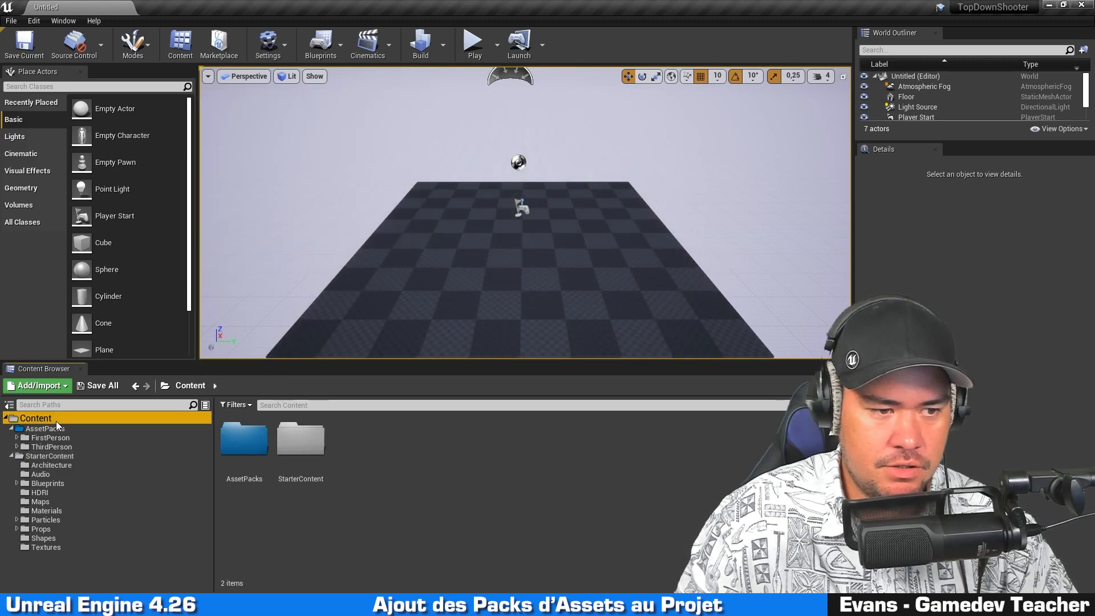
click(311, 447)
click(425, 466)
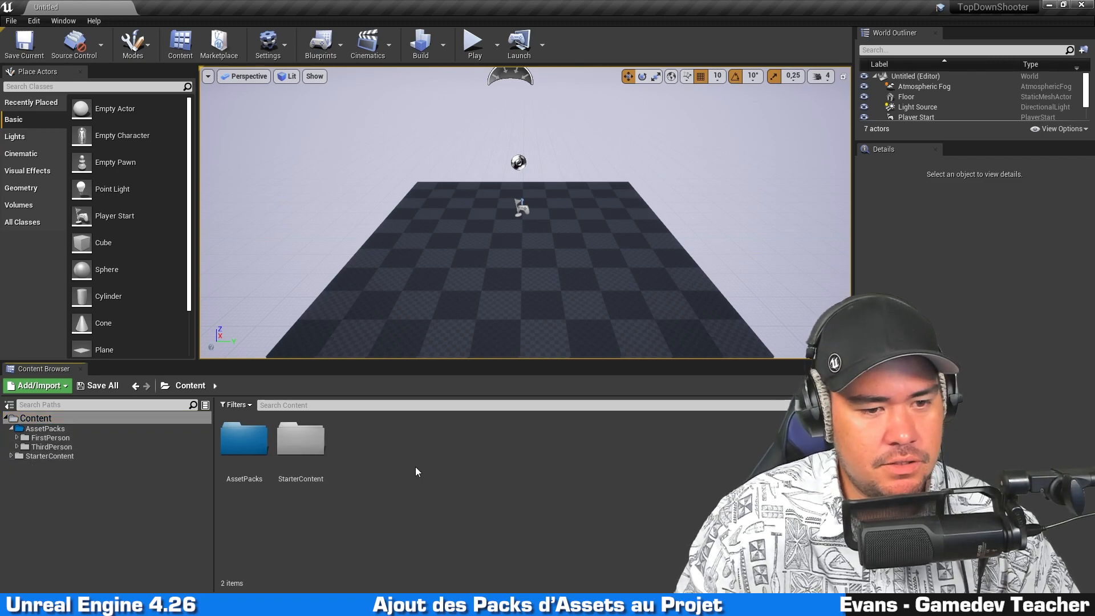
click(308, 439)
drag(309, 439, 243, 441)
click(280, 454)
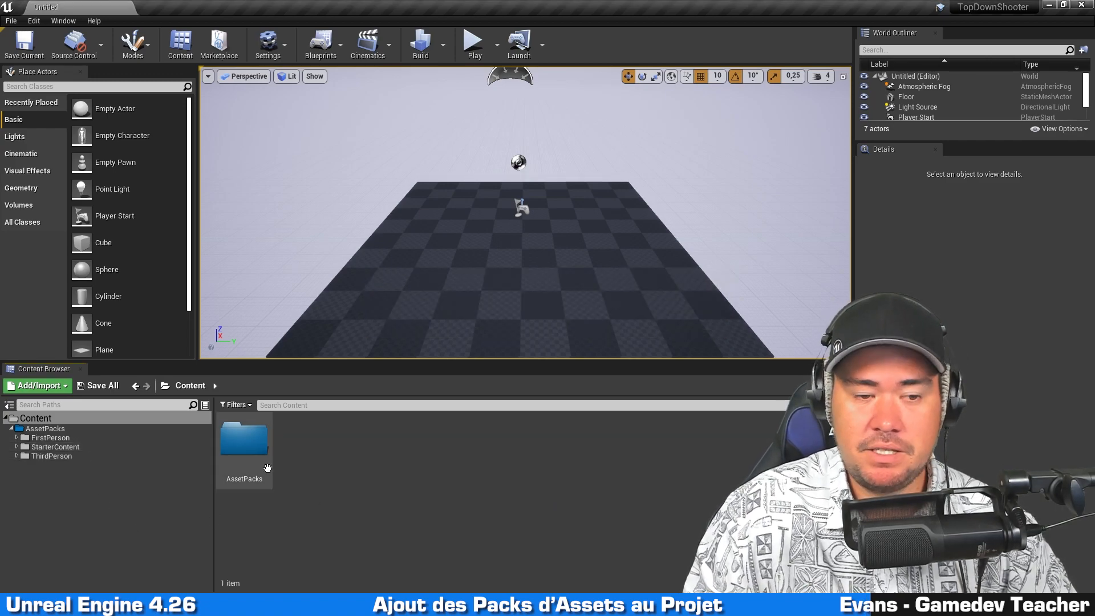
Fix up the redirectors across the whole Content folder after the StarterContent move.
right_click(71, 417)
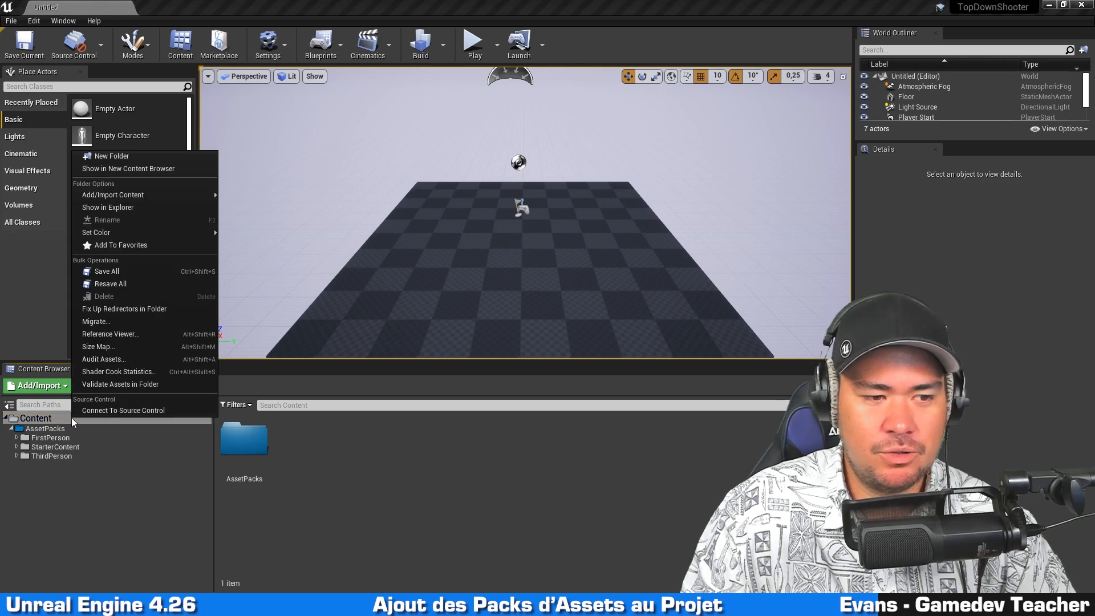
click(148, 308)
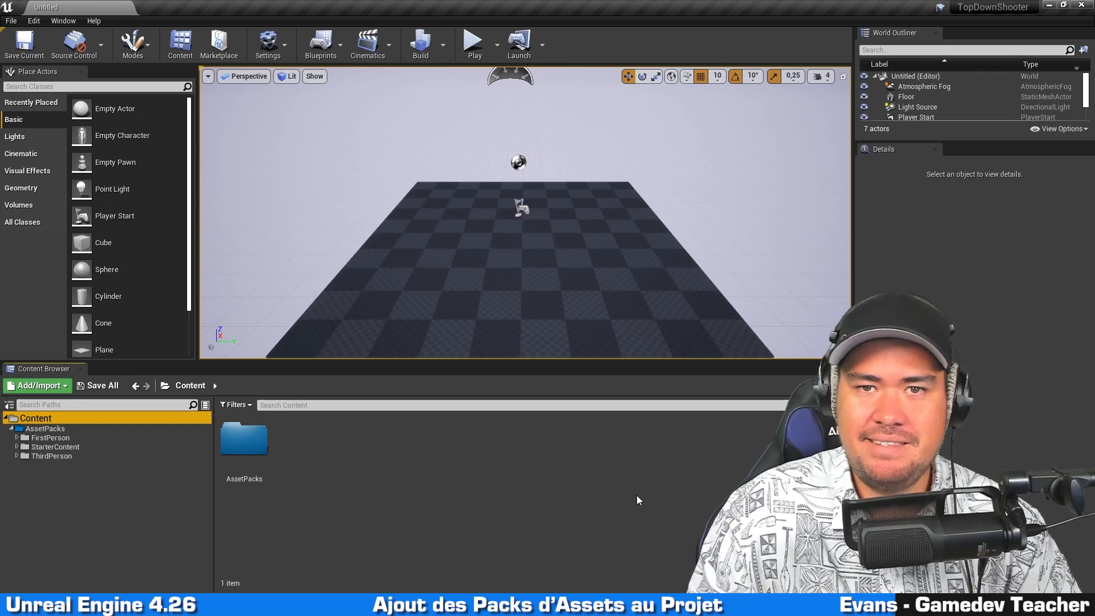
click(935, 485)
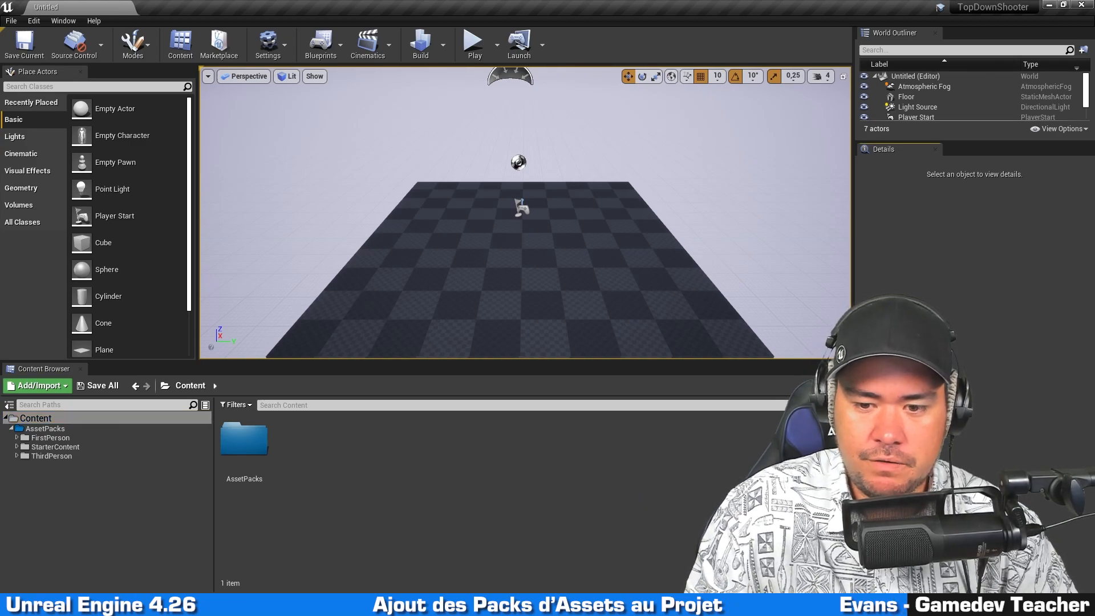
Switch to the Epic Games Launcher and search the Unreal Engine Marketplace for "animation starter pack".
key(alt+Tab)
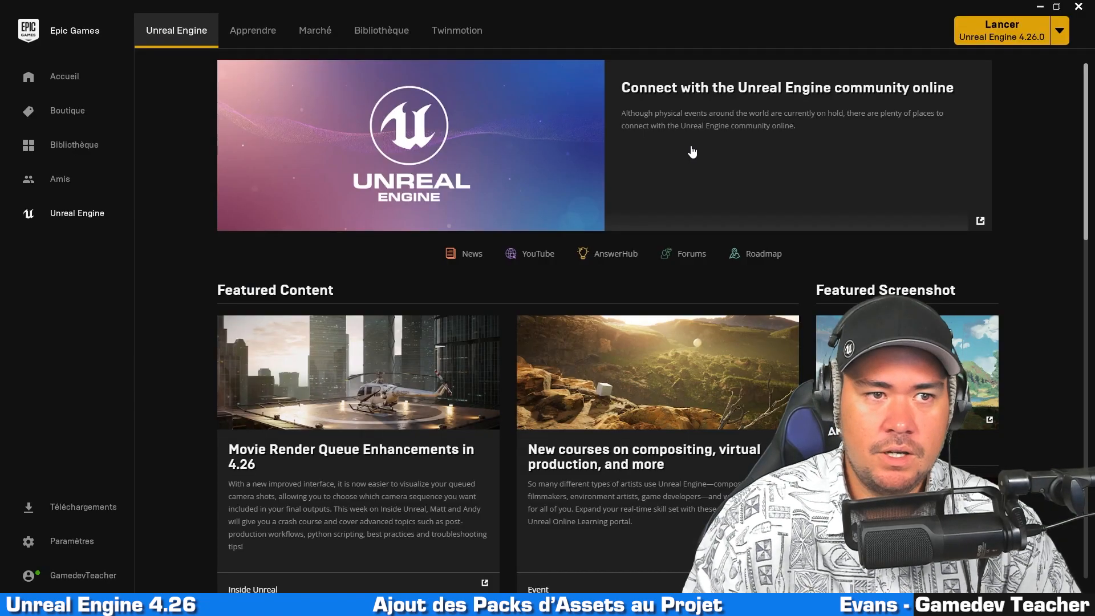
click(314, 31)
click(861, 190)
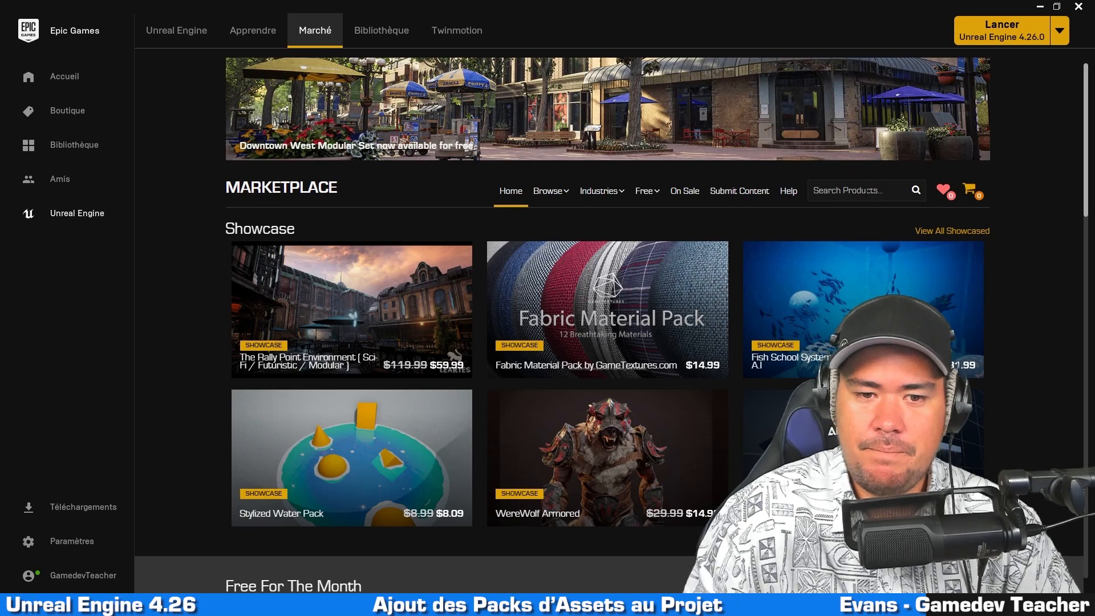
text(an)
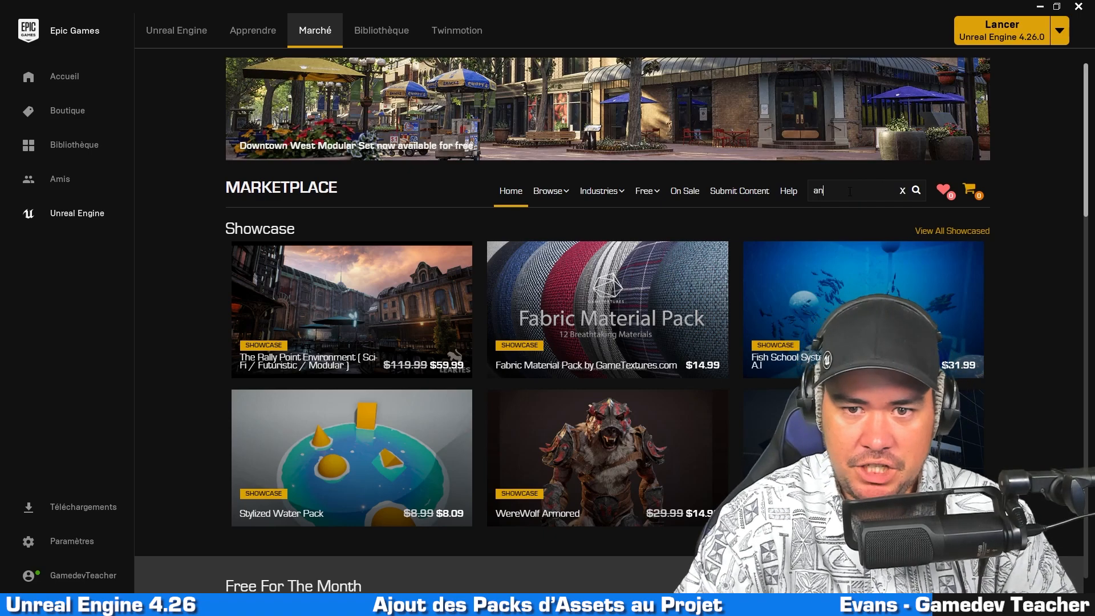
text(imation starter pack)
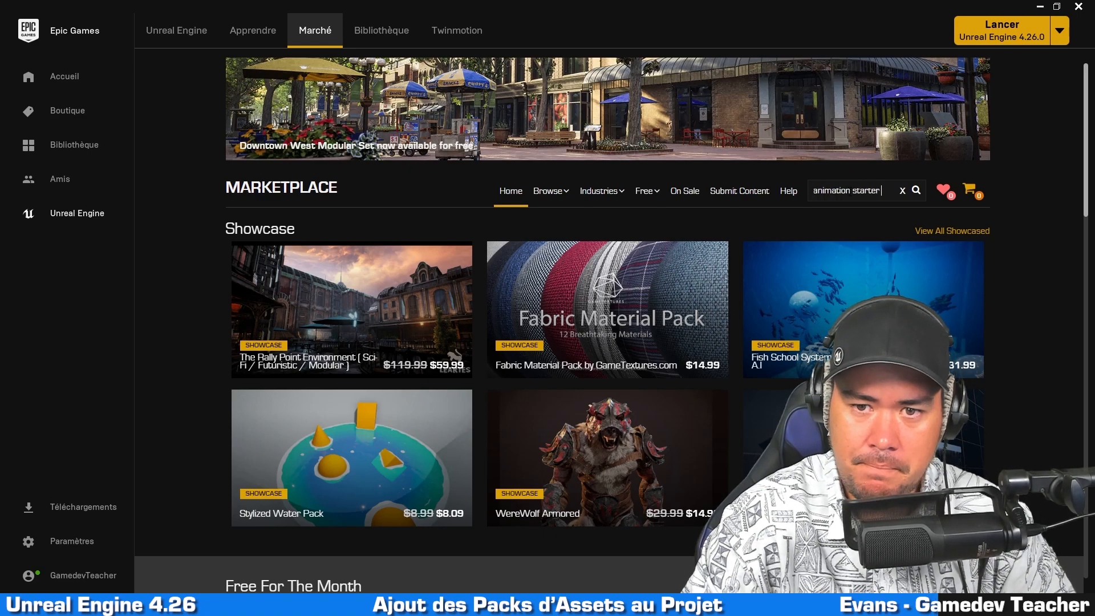
key(Return)
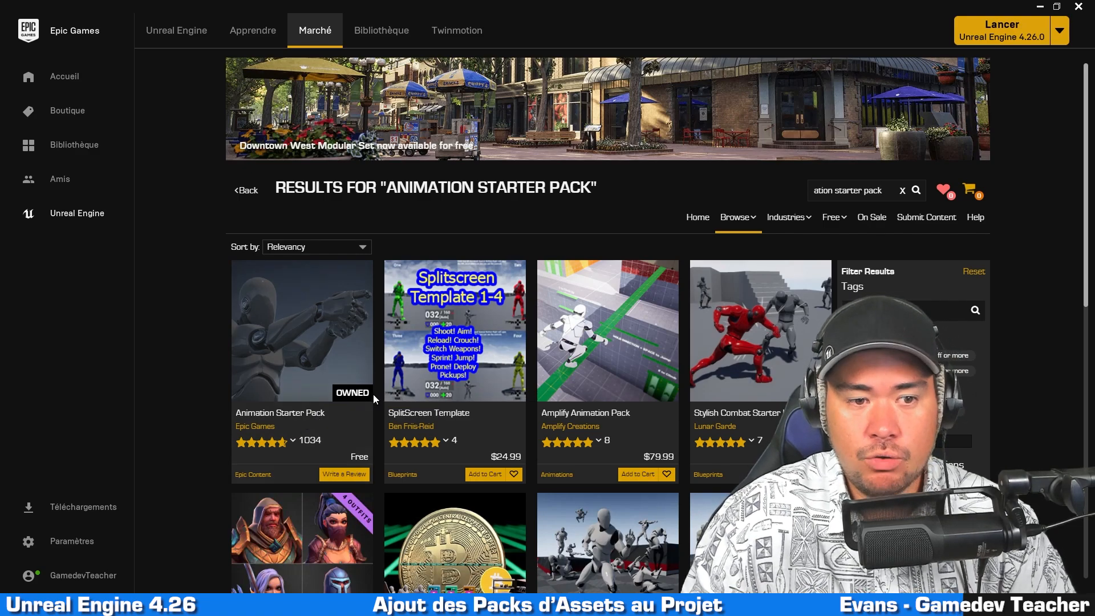
Open the Animation Starter Pack product page and look through its preview images and description.
click(329, 335)
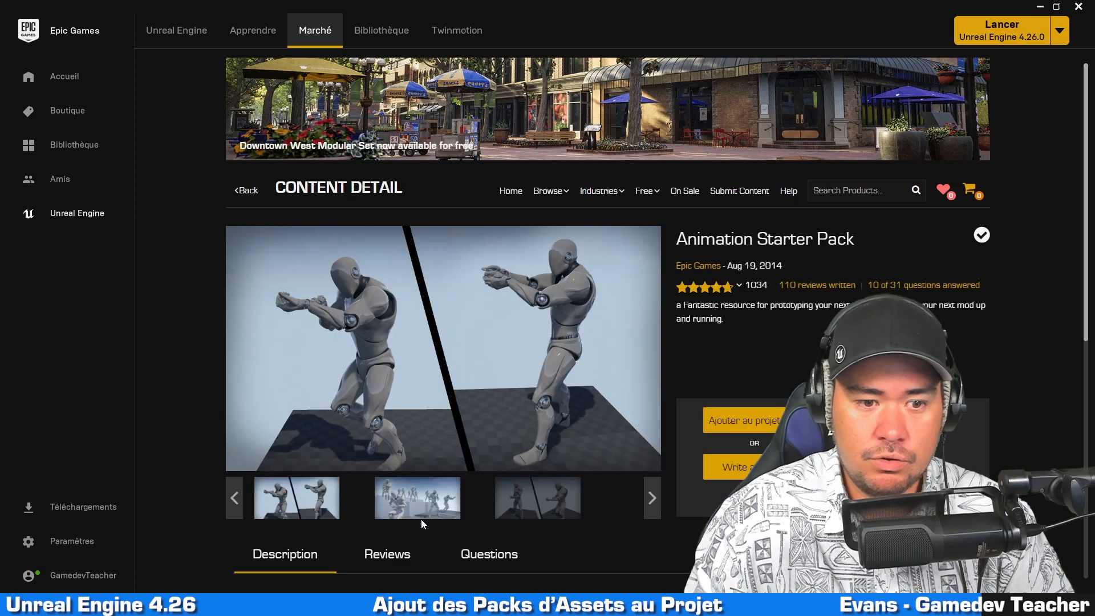
click(426, 503)
scroll(654, 347, down, 3)
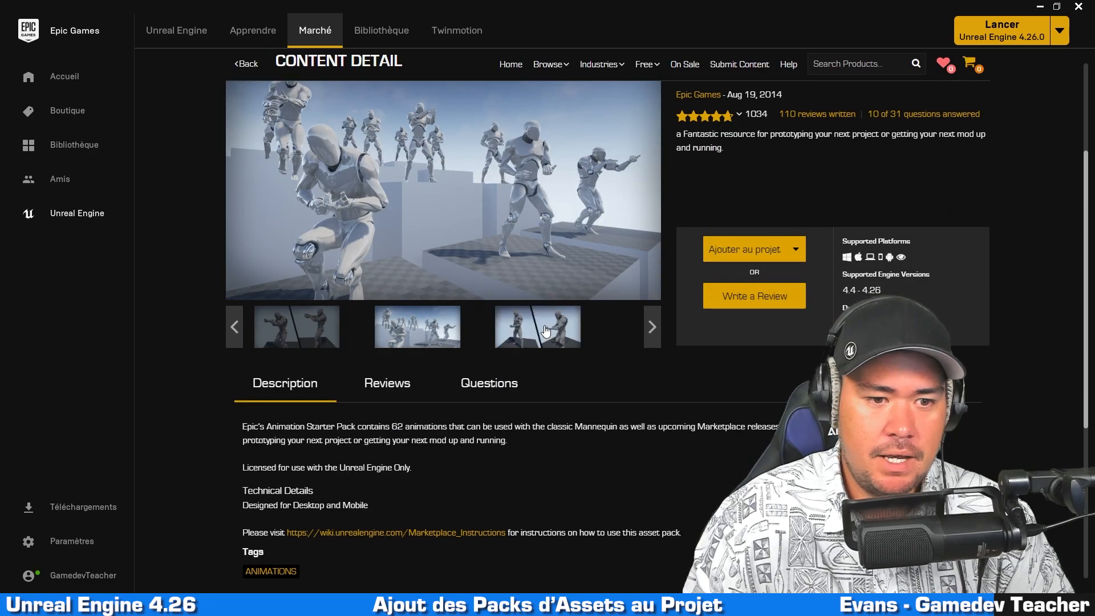
click(516, 329)
scroll(733, 202, up, 1)
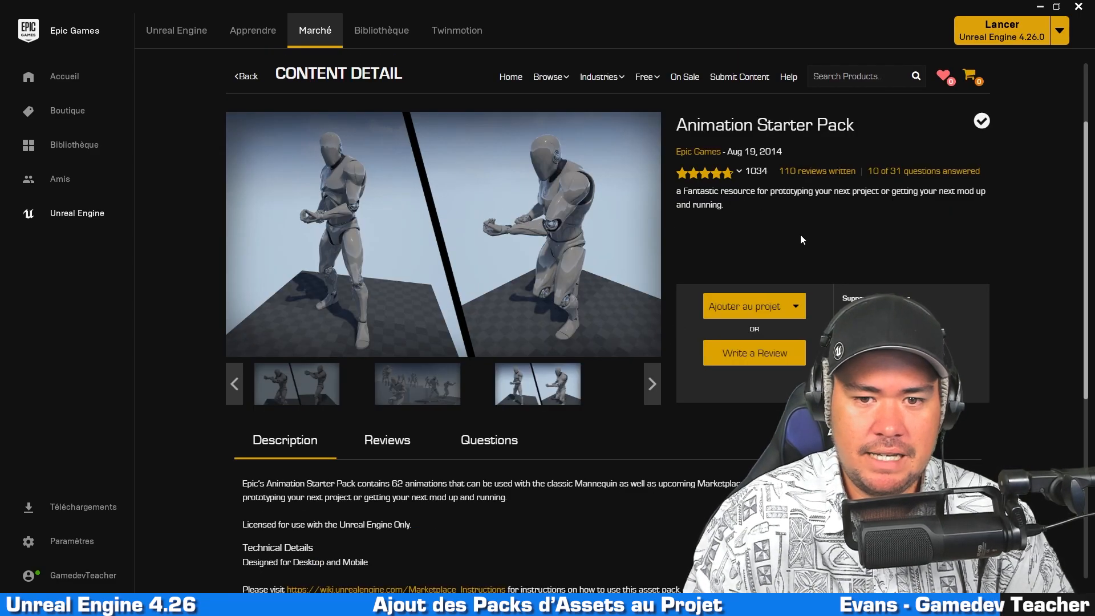
Add the Animation Starter Pack to the TopDownShooter project.
click(750, 315)
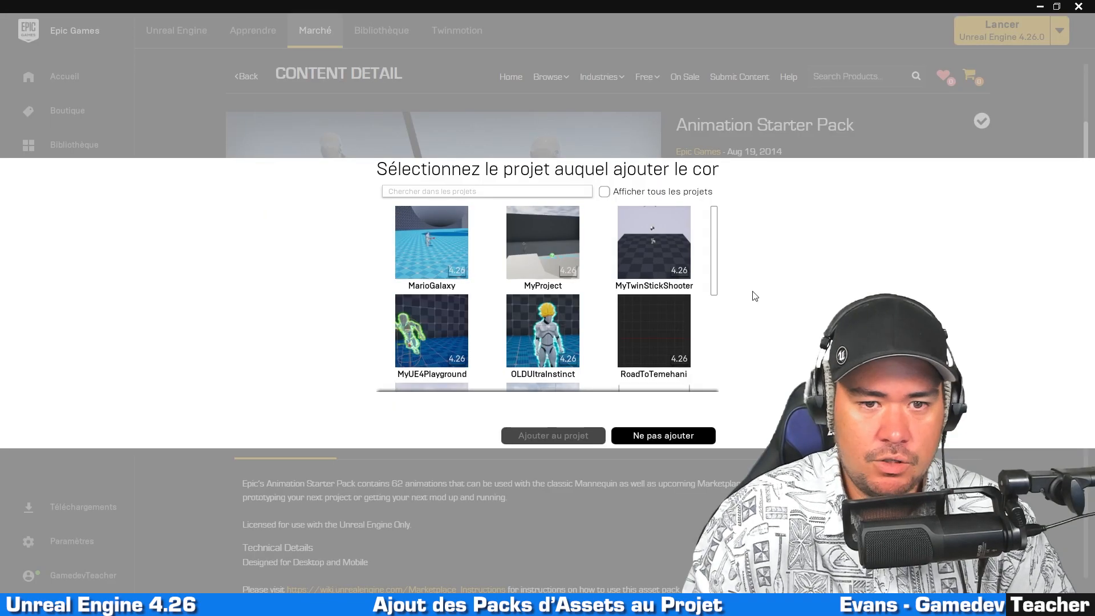
scroll(650, 253, down, 1)
scroll(648, 269, down, 2)
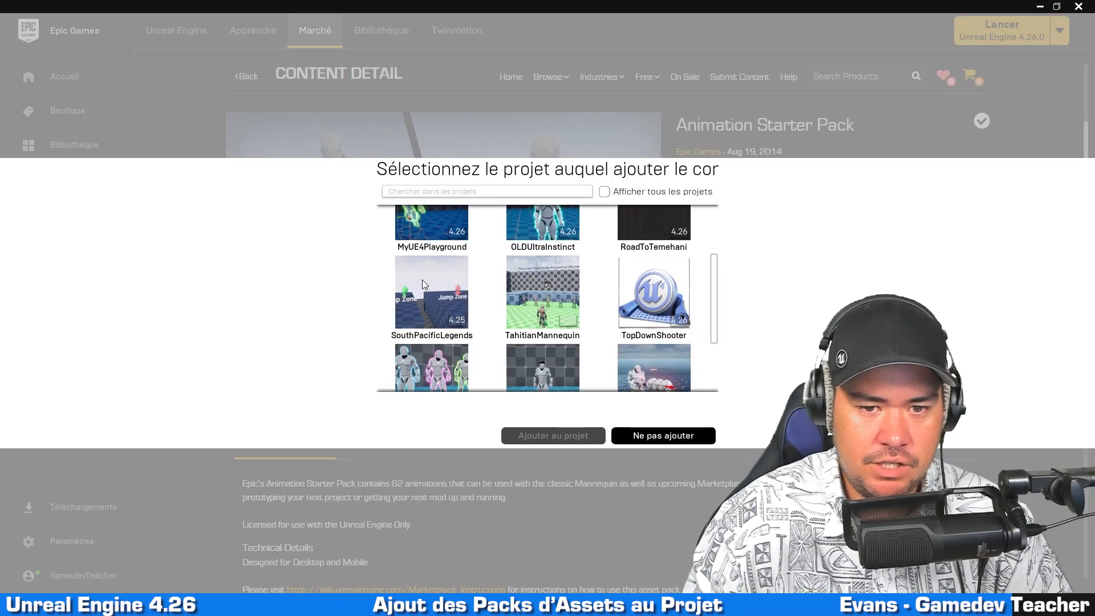
scroll(627, 296, up, 1)
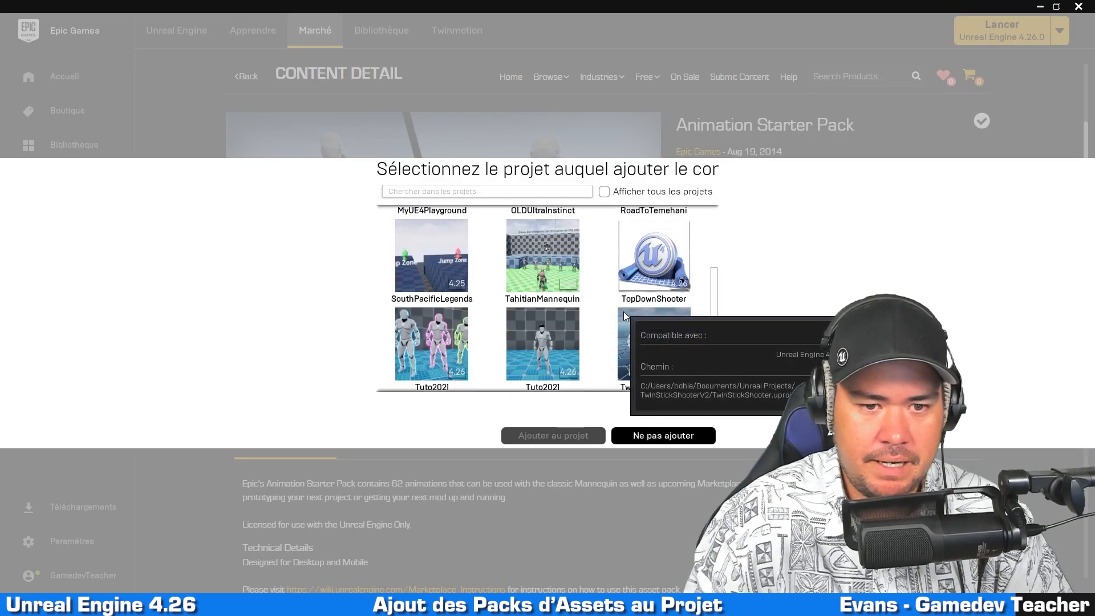
click(668, 270)
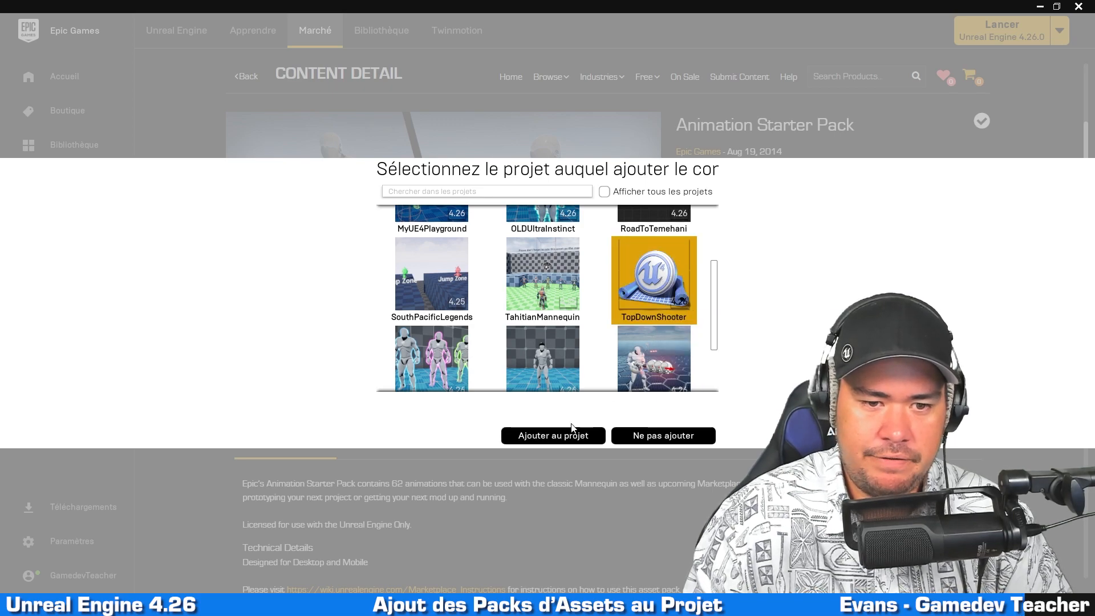
click(552, 437)
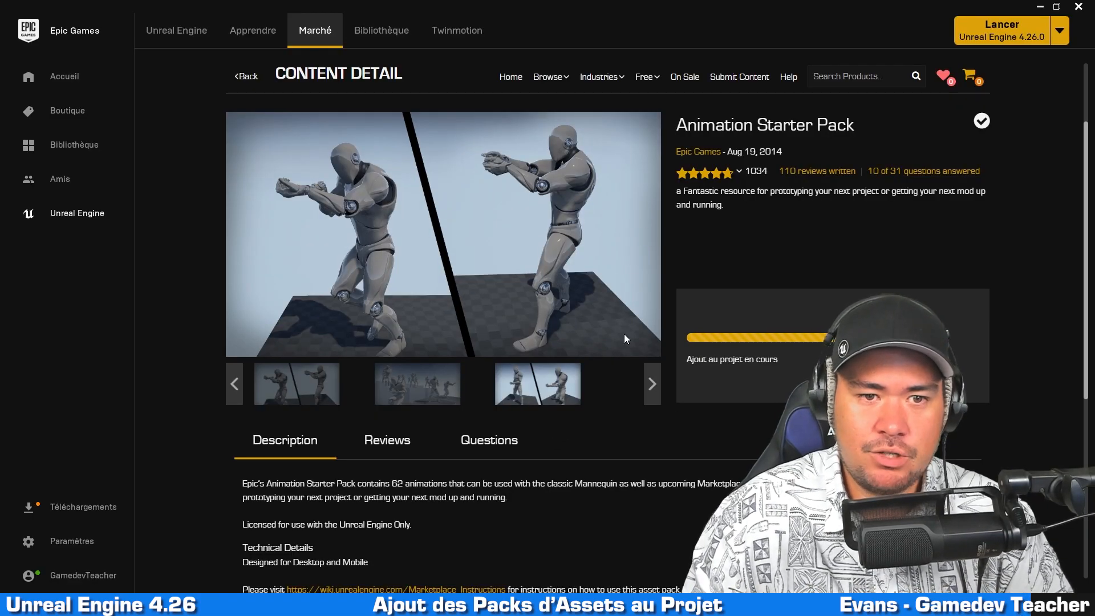
scroll(786, 362, down, 4)
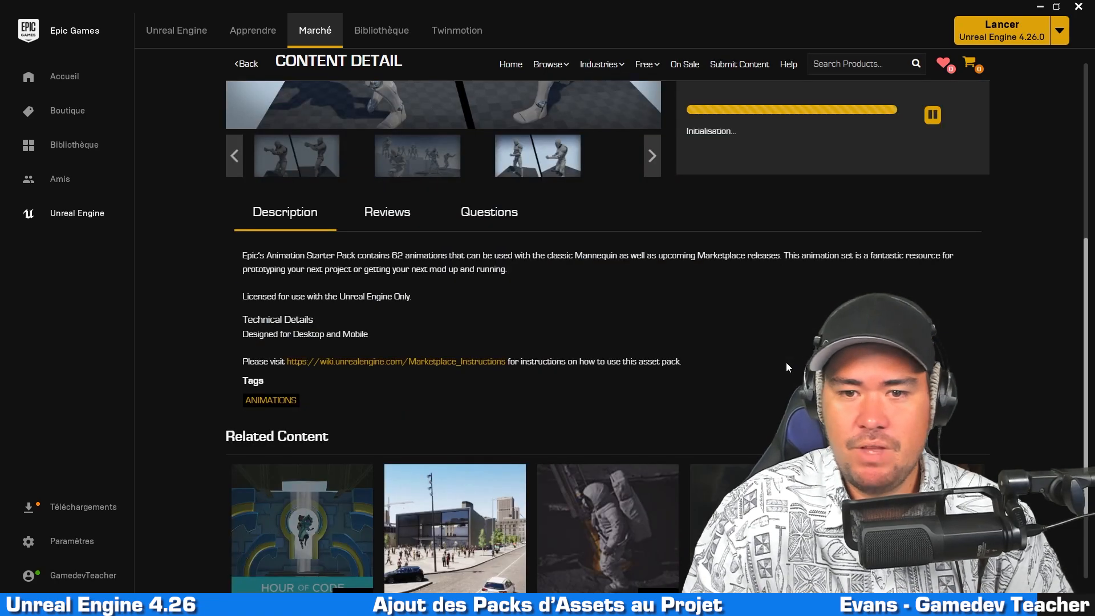
scroll(754, 240, up, 1)
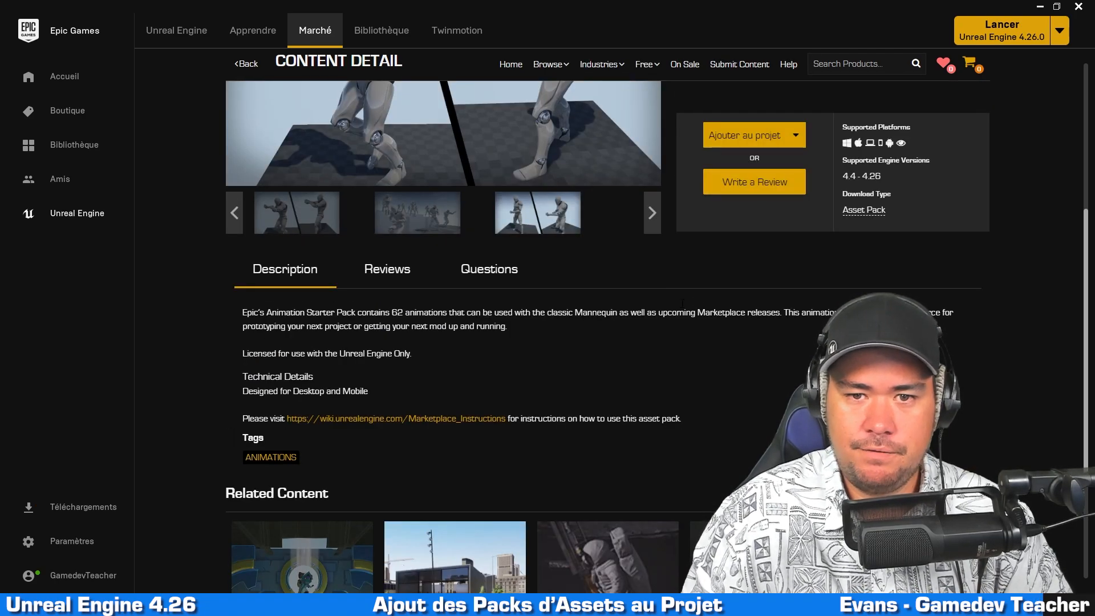
scroll(780, 182, up, 4)
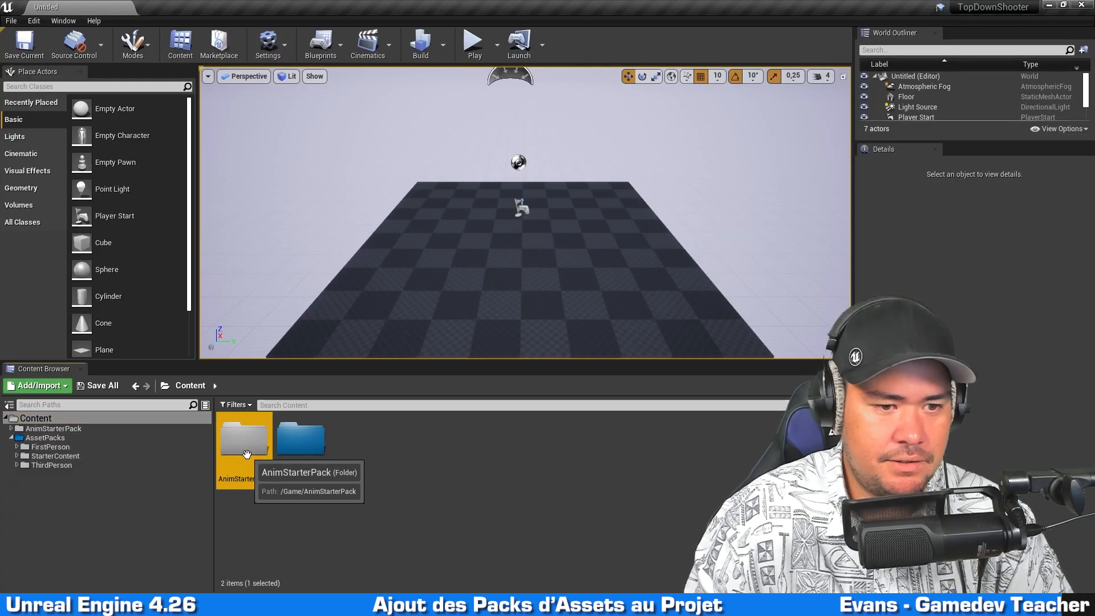
Switch back to the Unreal Editor and move the AnimStarterPack folder from Content into AssetPacks.
drag(244, 442, 301, 439)
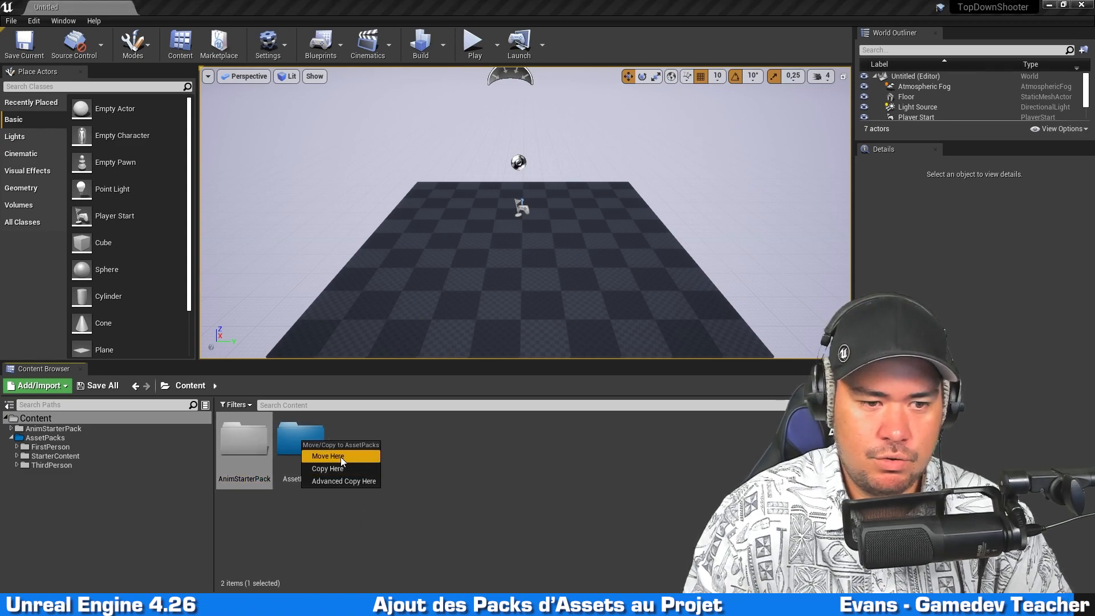
click(340, 458)
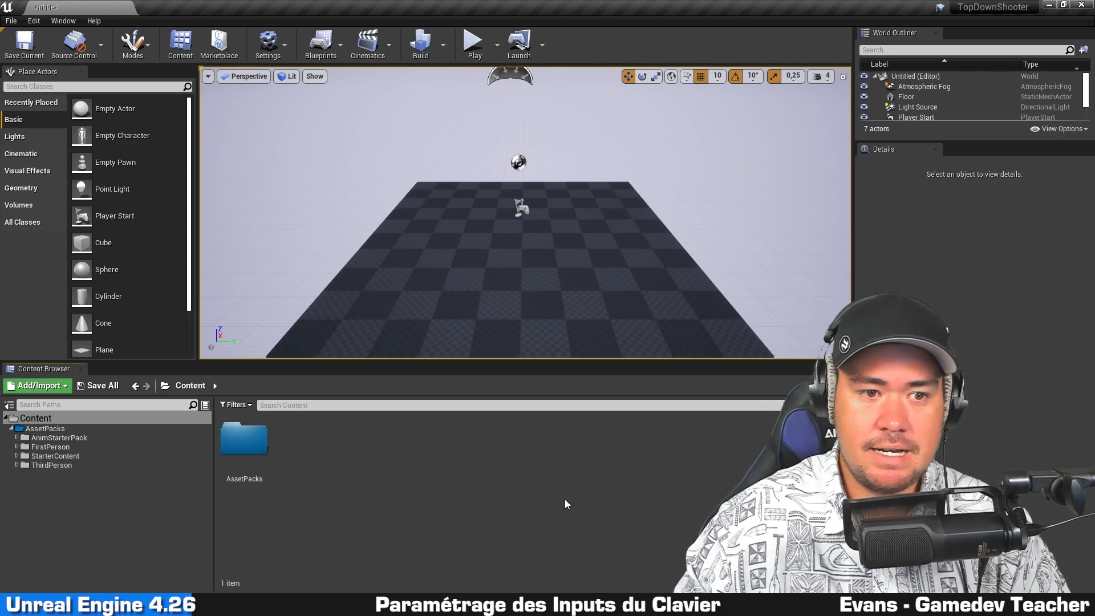
Open the Engine Input page of the project settings to show the action and axis mappings.
click(34, 21)
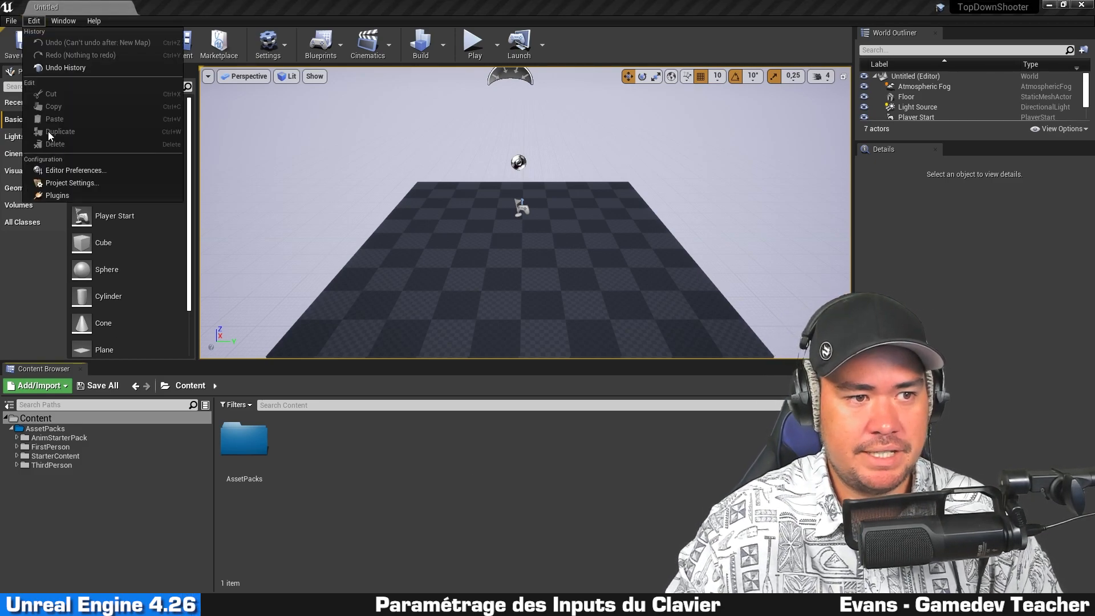
click(68, 182)
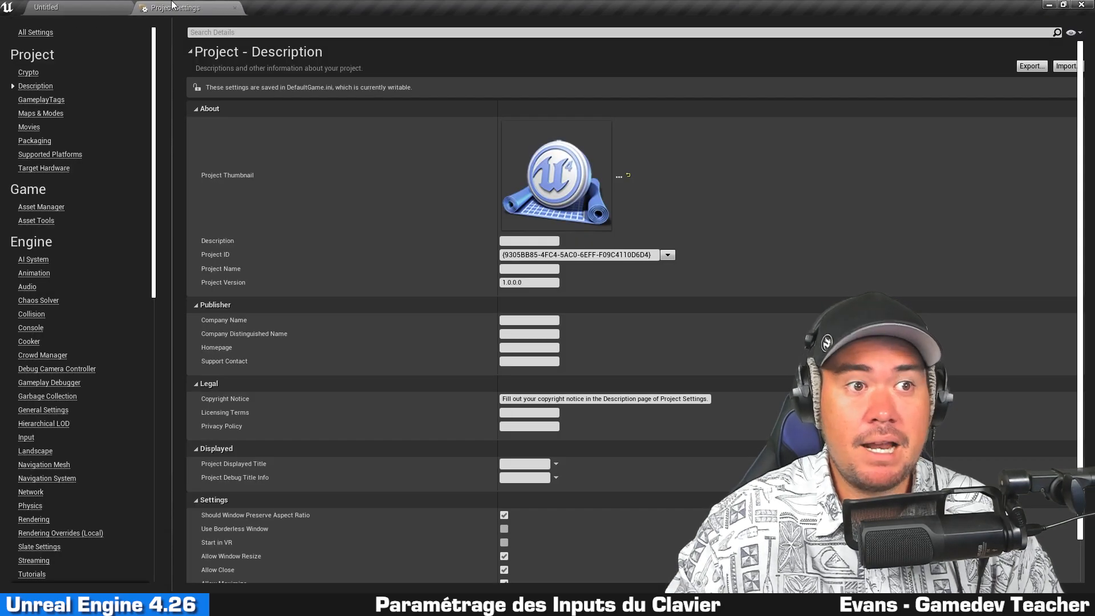
scroll(80, 146, down, 2)
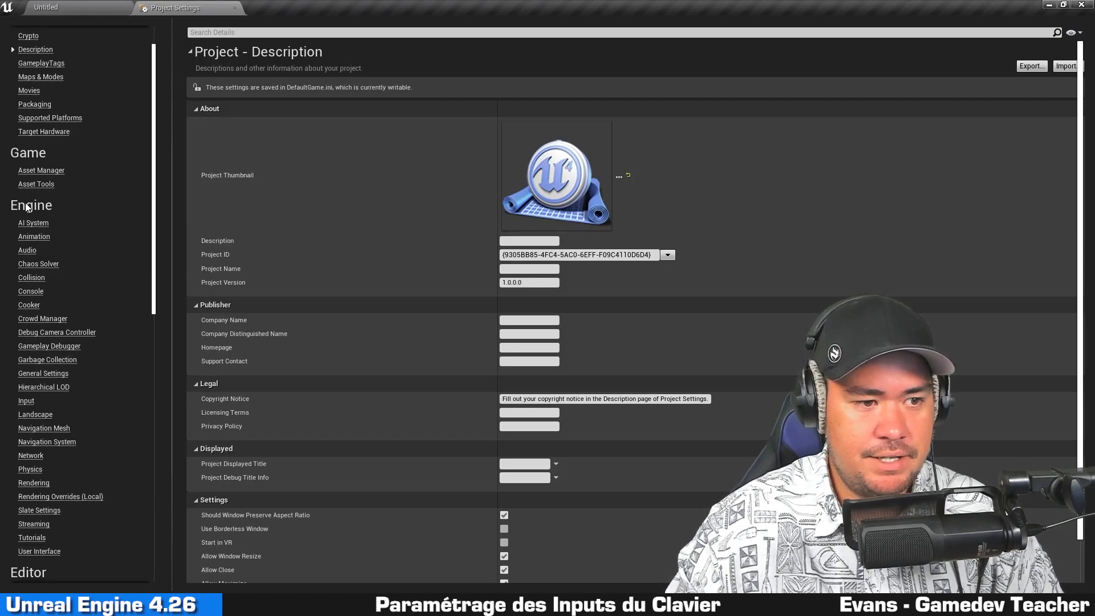
click(26, 401)
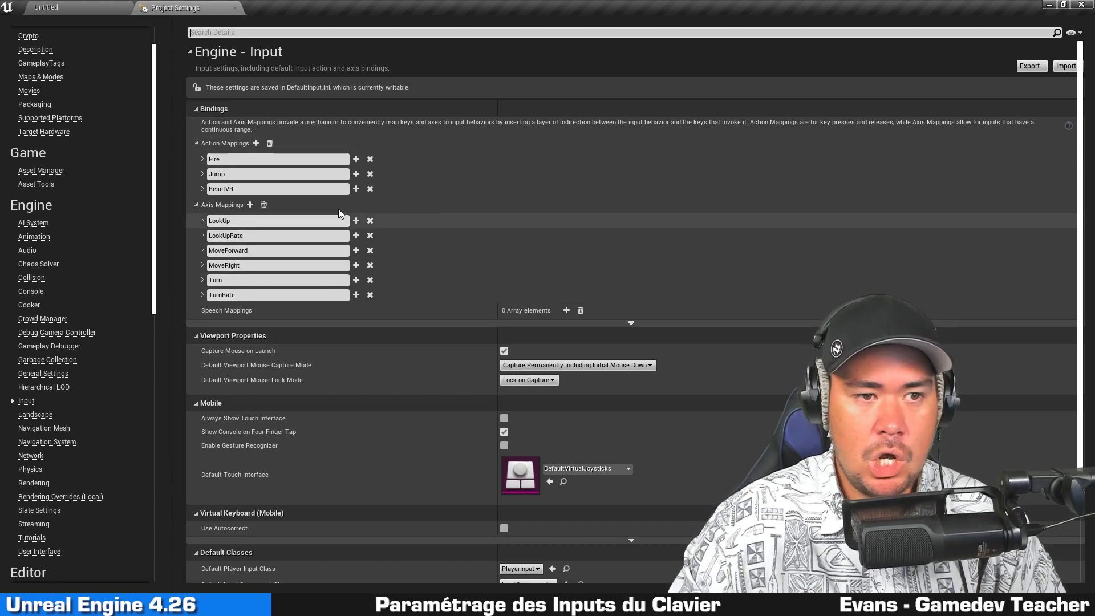
Clear all existing axis and action mappings, and add a new axis mapping named MoveUp.
click(265, 206)
click(269, 144)
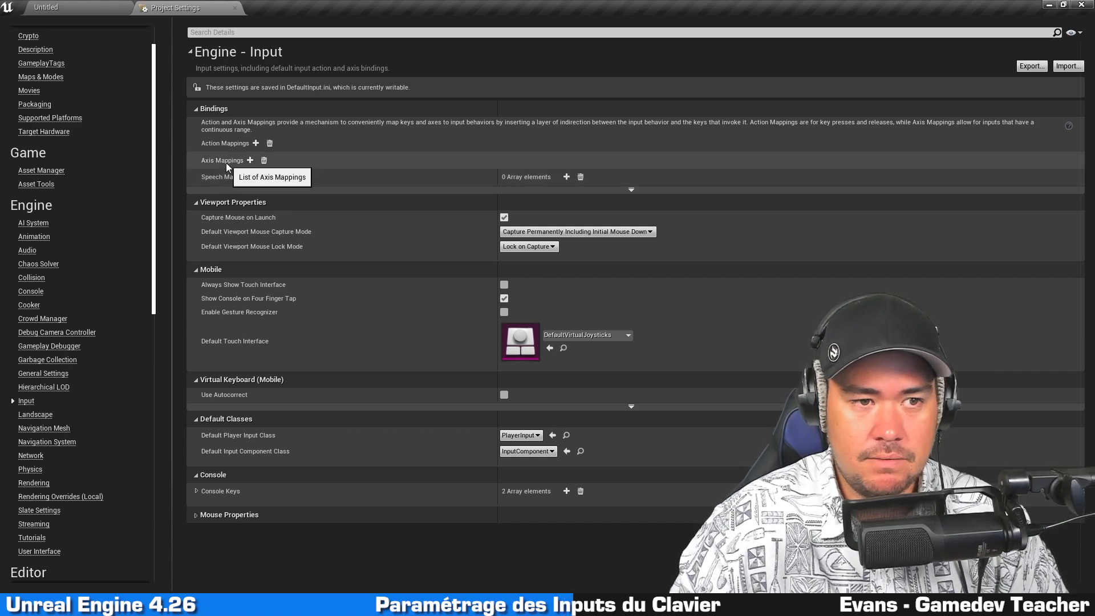
click(250, 160)
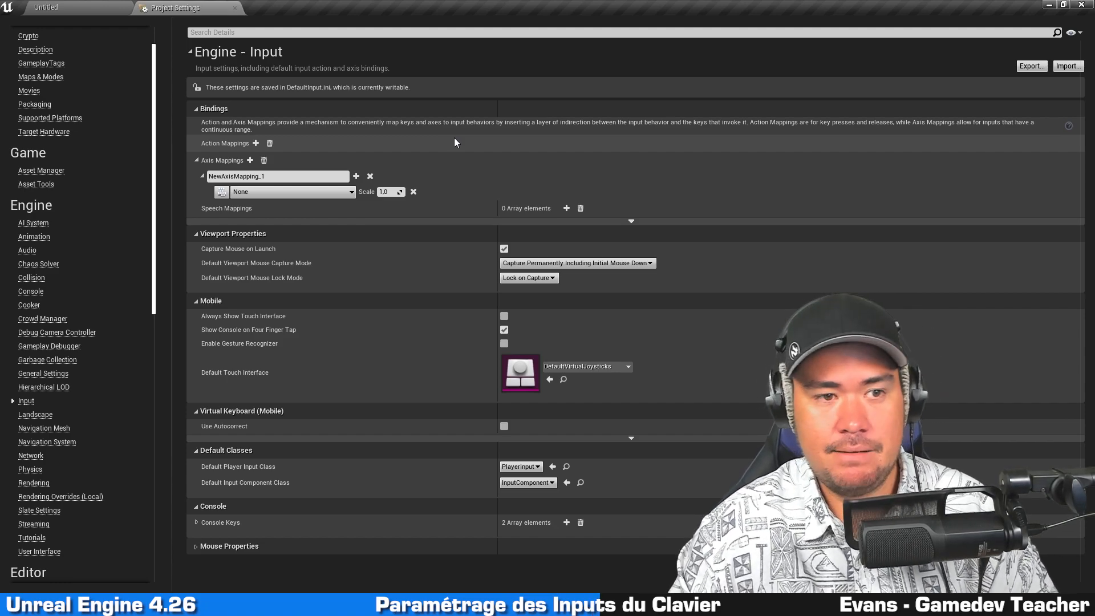
double_click(298, 177)
text(MoveUp)
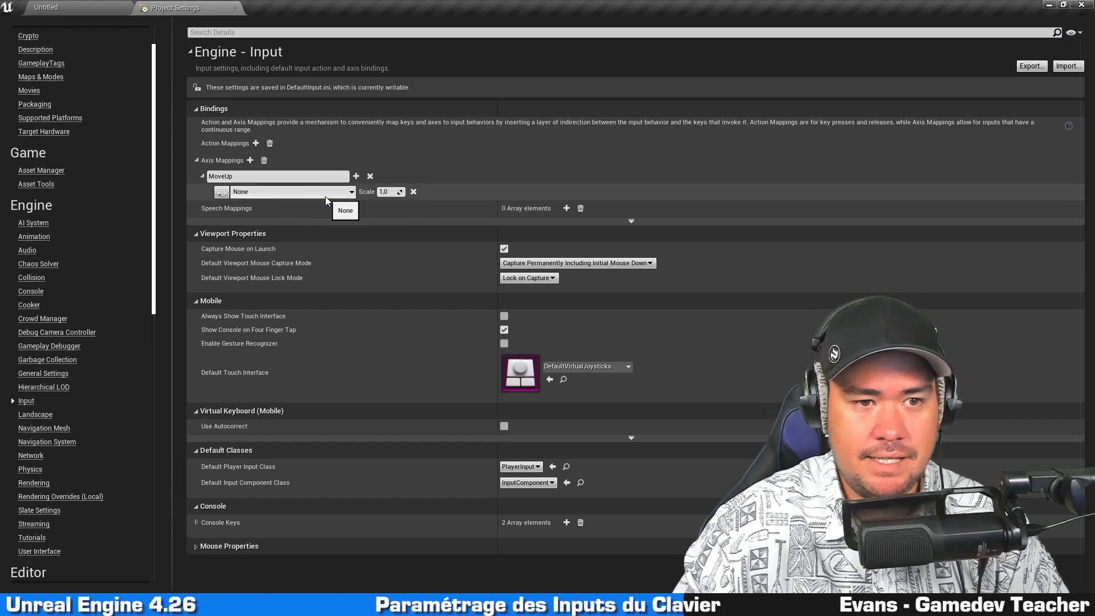
Bind the MoveUp axis to the Z key and to the S key with a scale of -1.
click(356, 175)
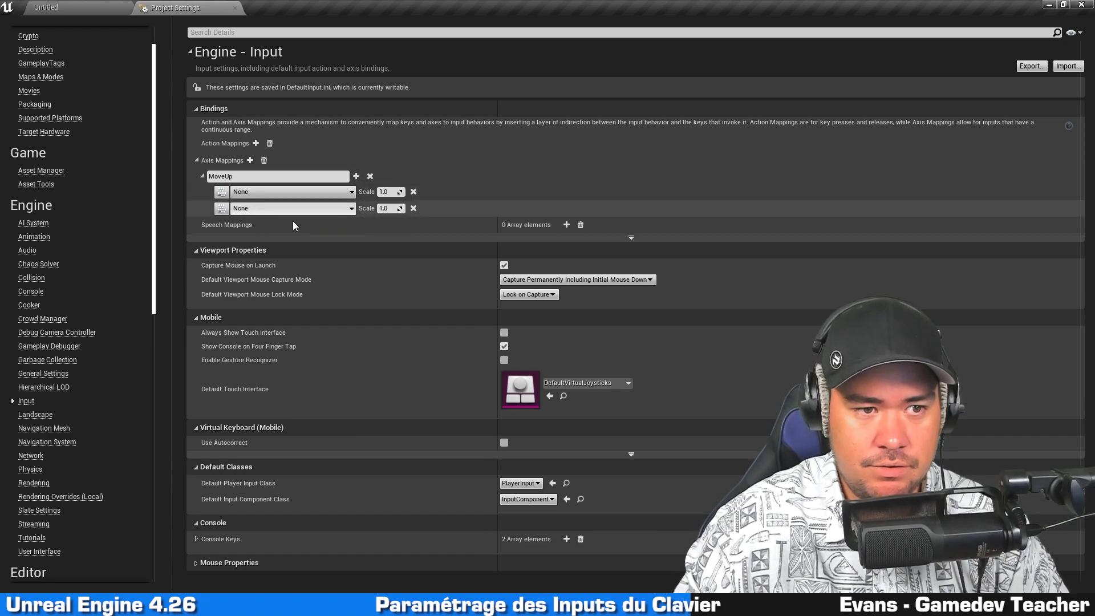
click(222, 193)
key(z)
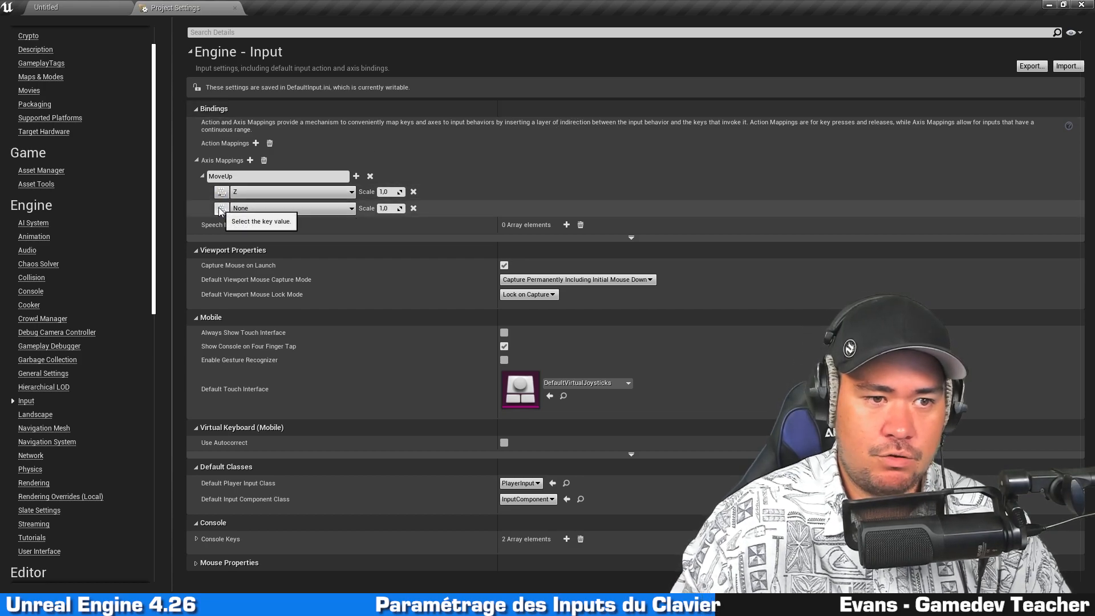
click(220, 209)
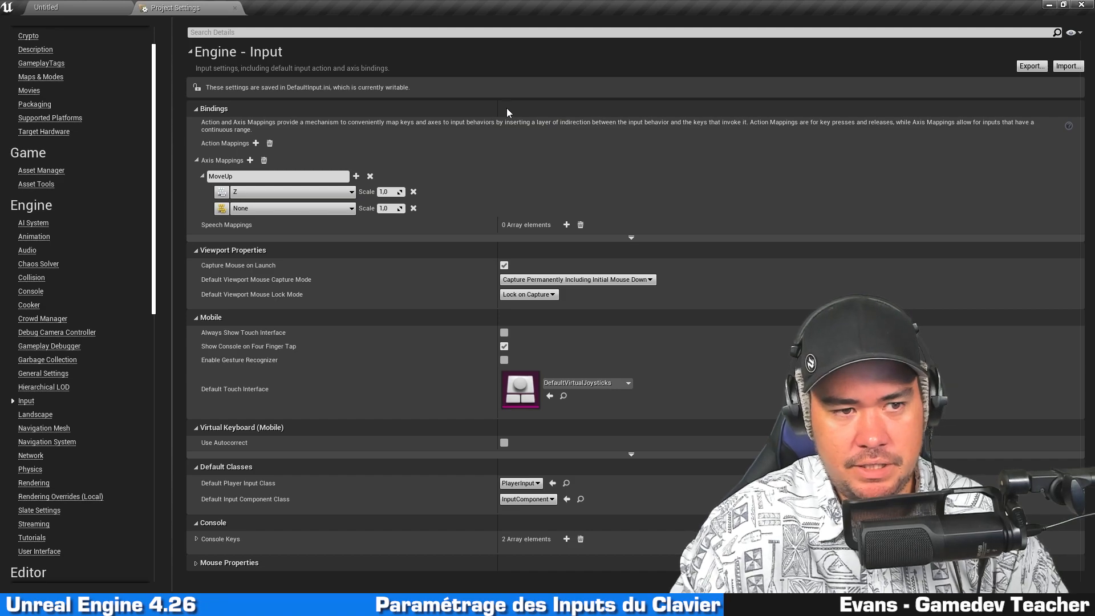
key(s)
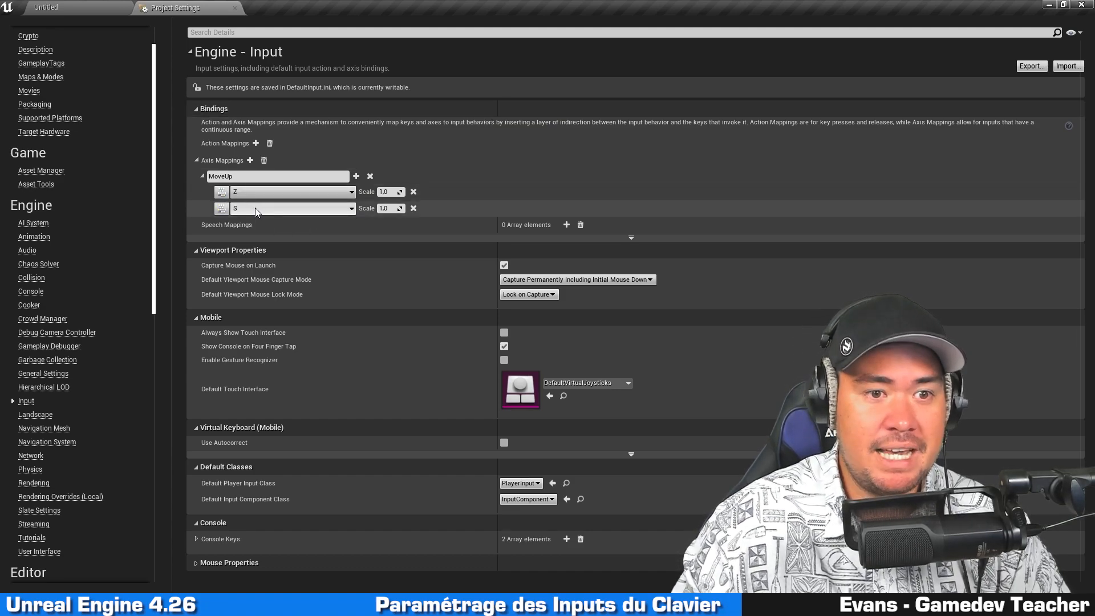
click(388, 208)
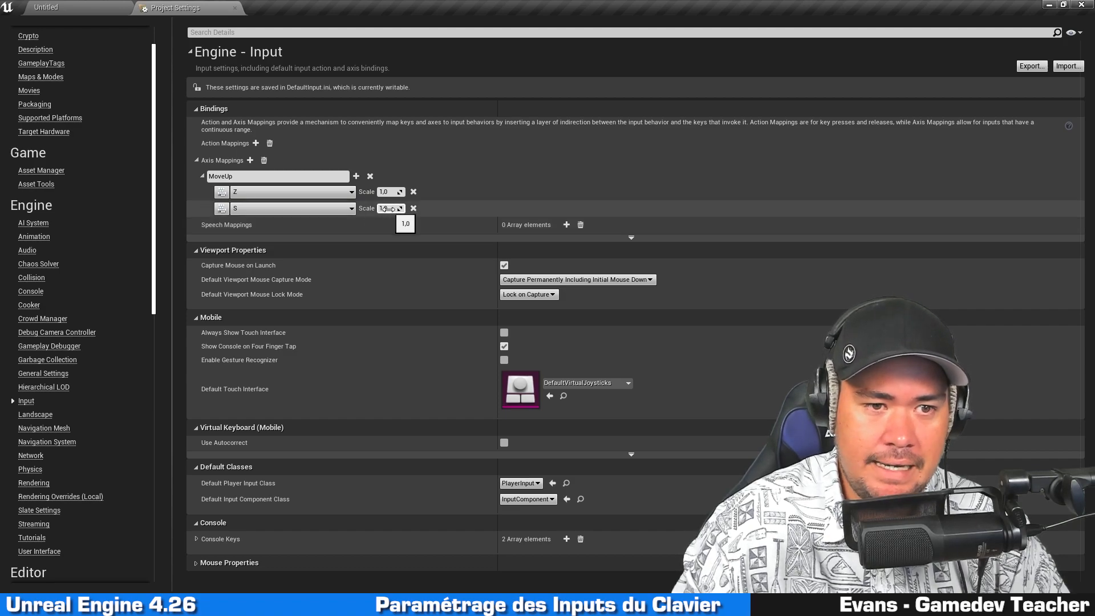
text(-1)
key(Return)
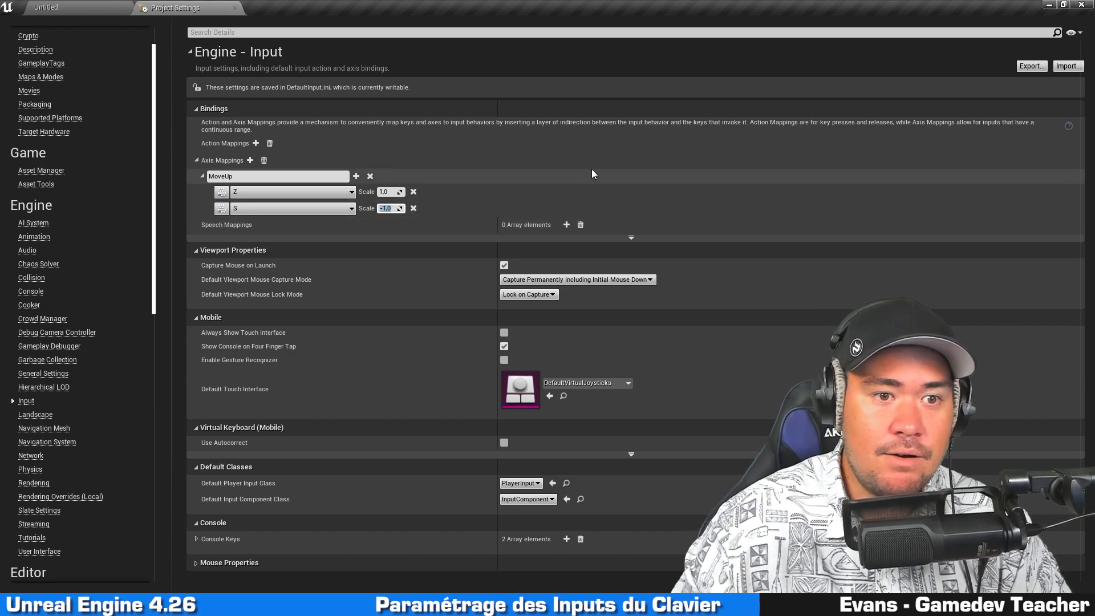
click(457, 192)
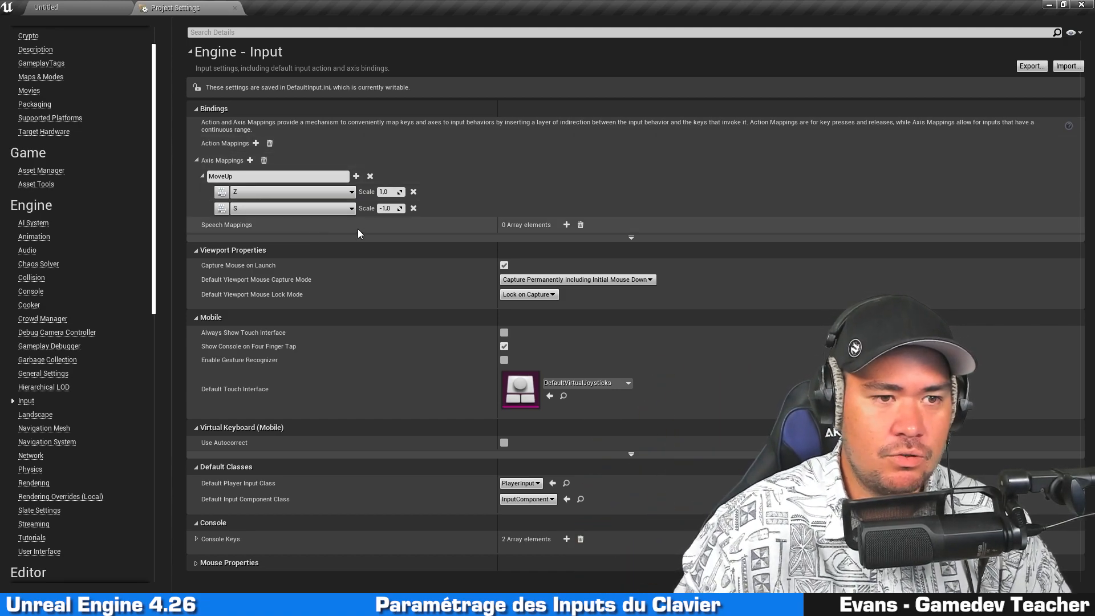
Add a MoveRight axis mapping bound to the D key and to the Q key with a scale of -1.
click(255, 161)
text(MoveRight)
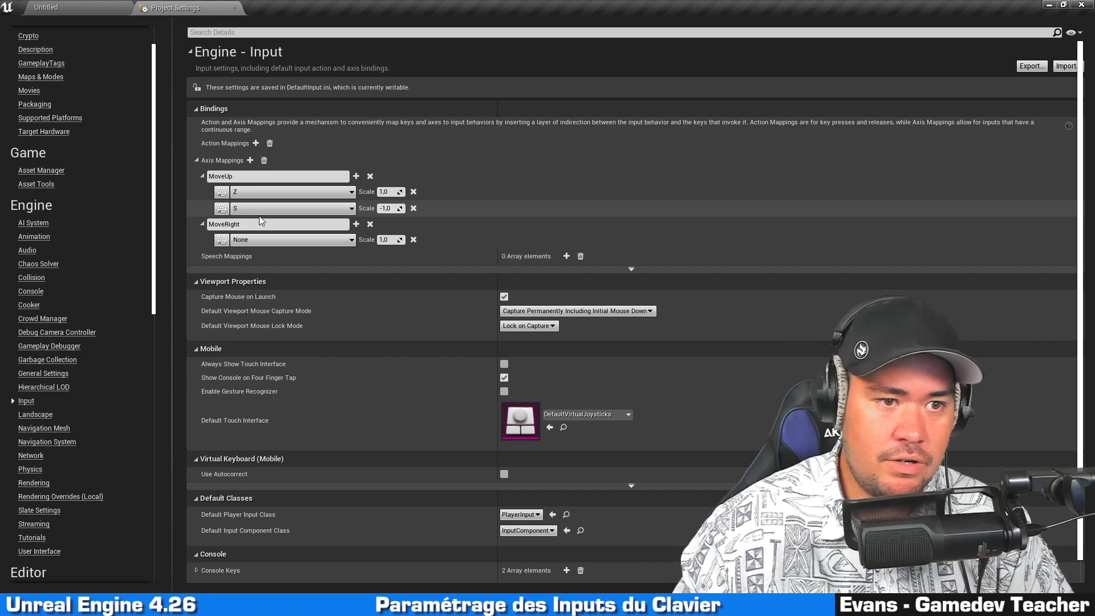
click(356, 224)
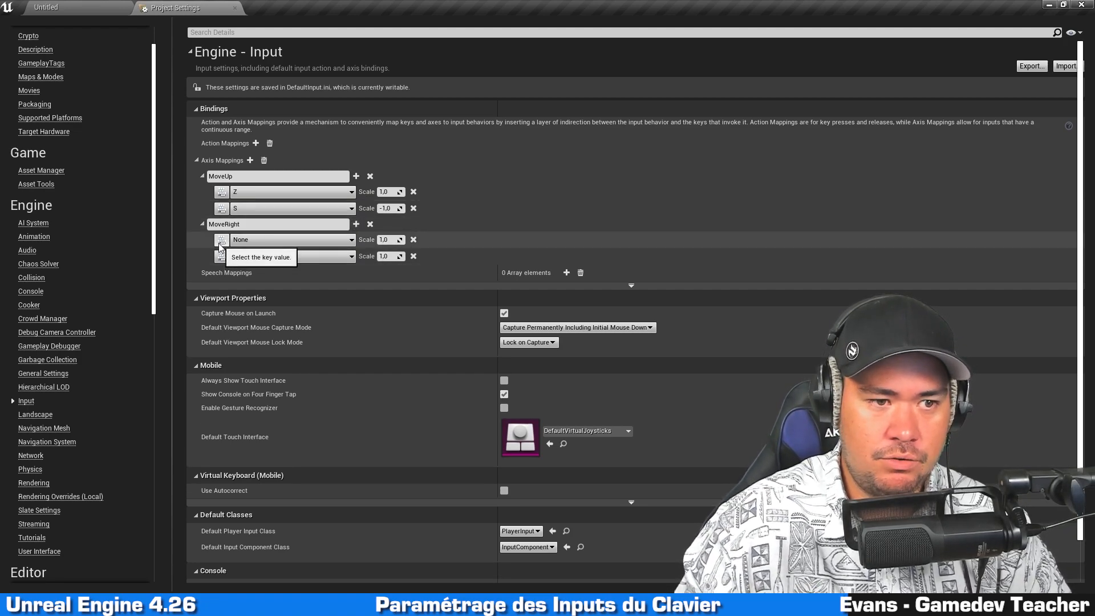
click(221, 241)
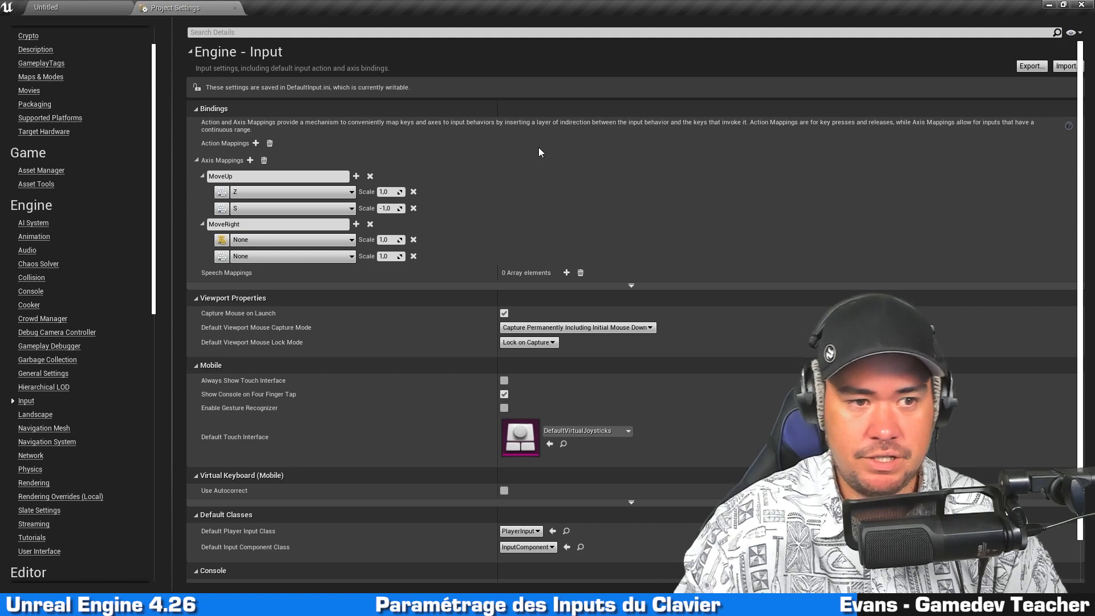
key(d)
click(221, 256)
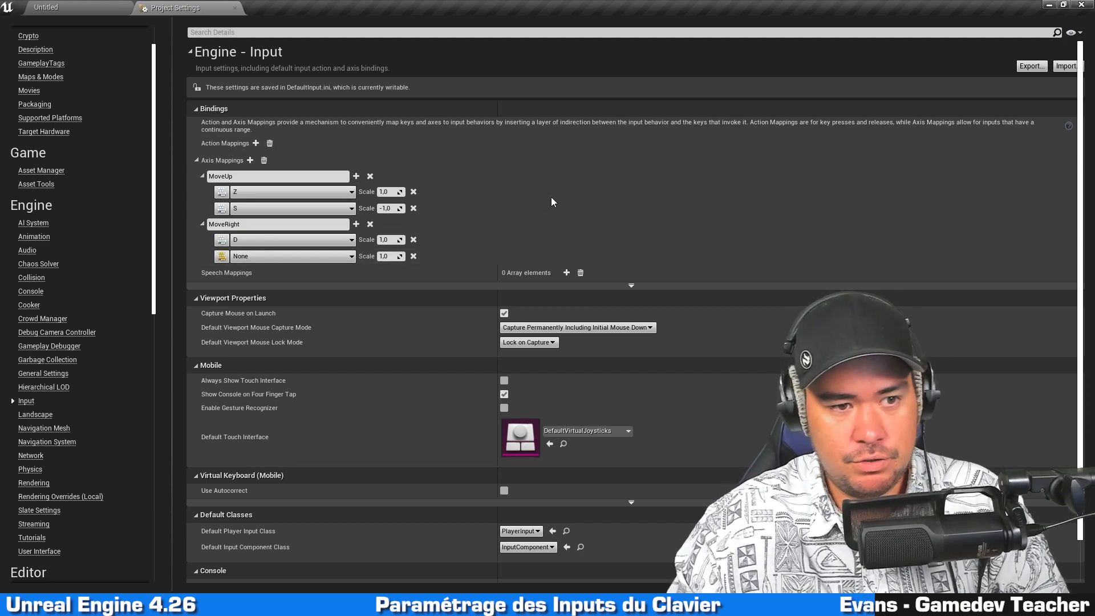
key(q)
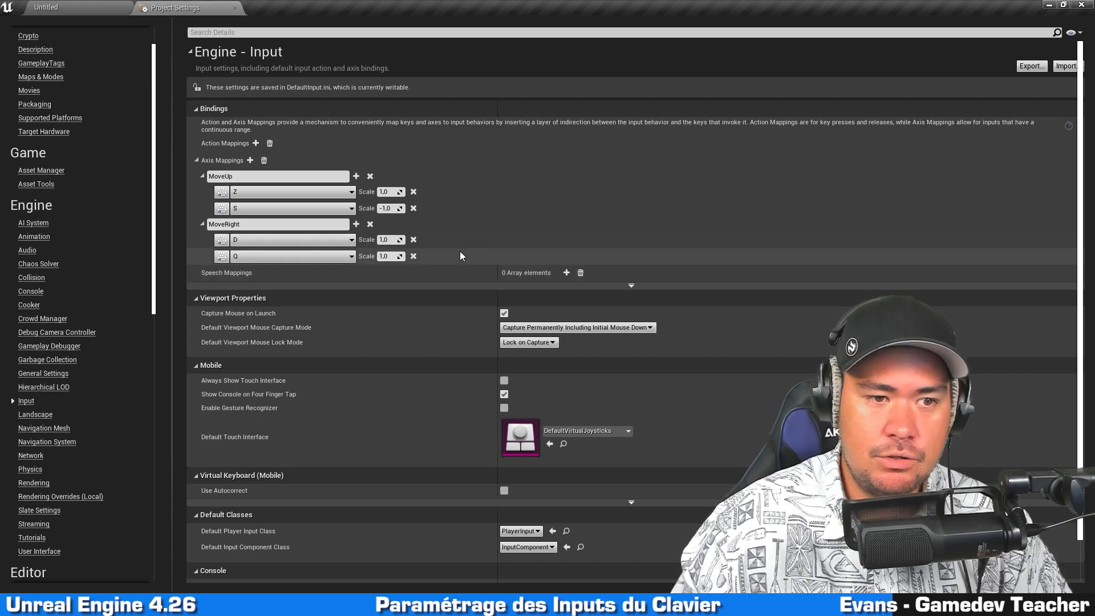
click(388, 256)
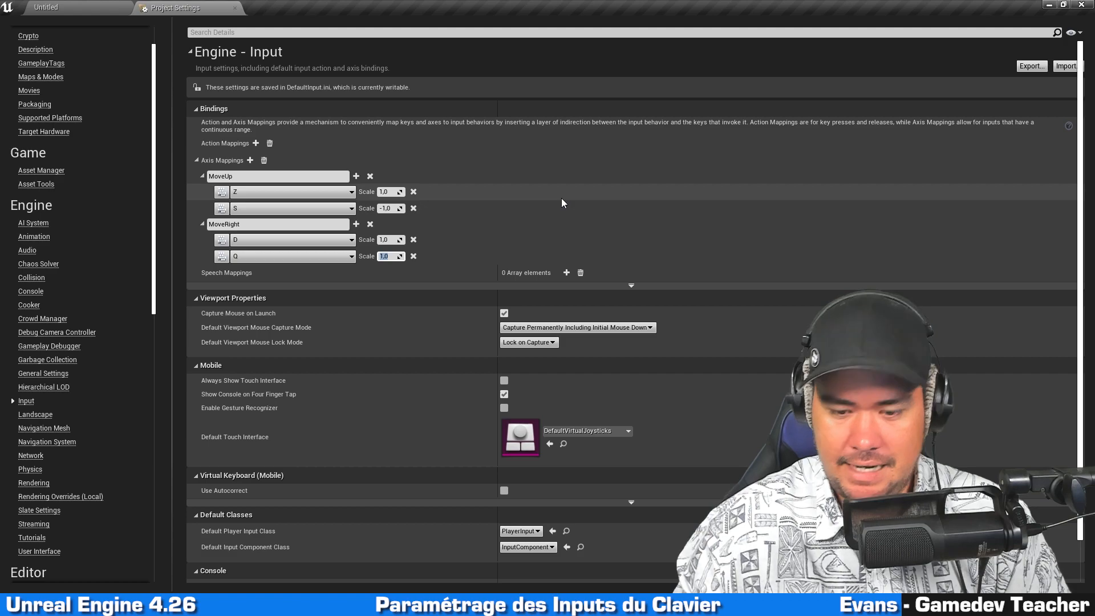
text(-1)
key(Return)
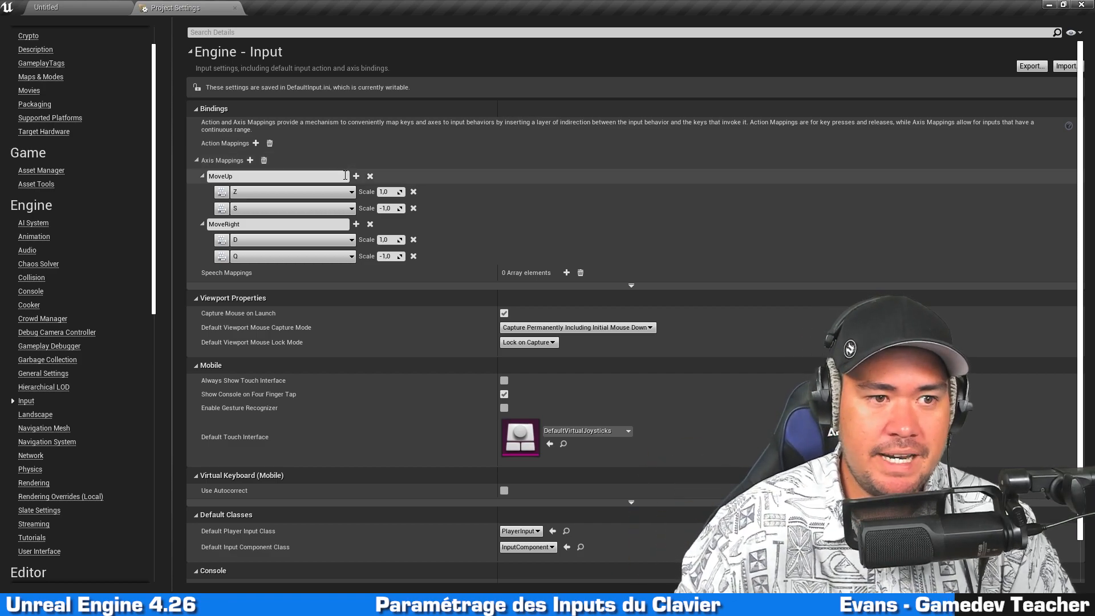
Add a LookUp axis mapping bound to the Up arrow and to the Down arrow with a scale of -1.
click(249, 160)
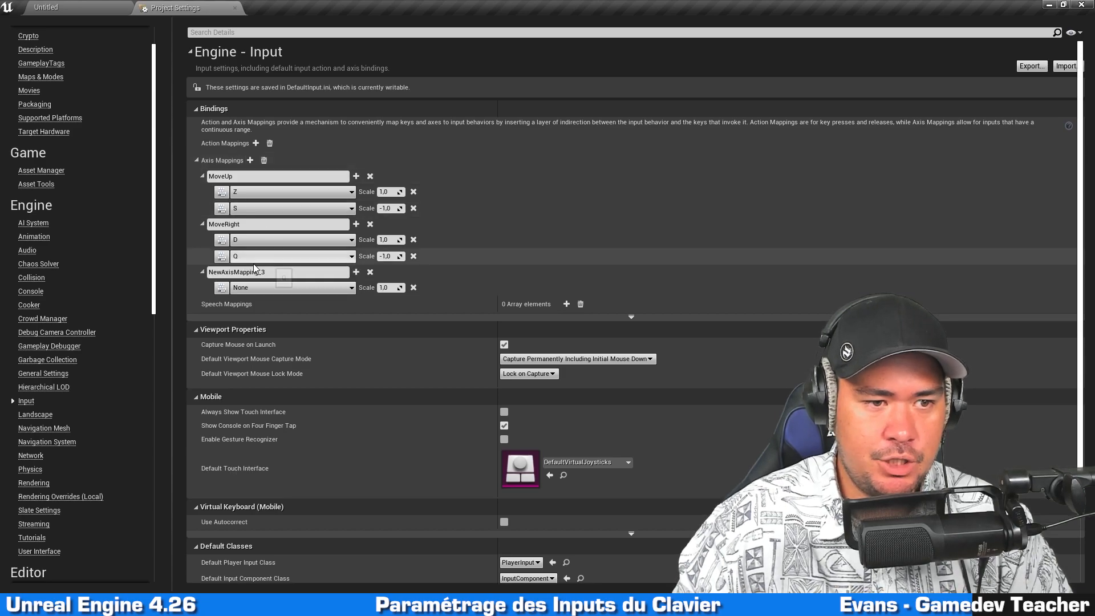
click(244, 271)
text(LookUp)
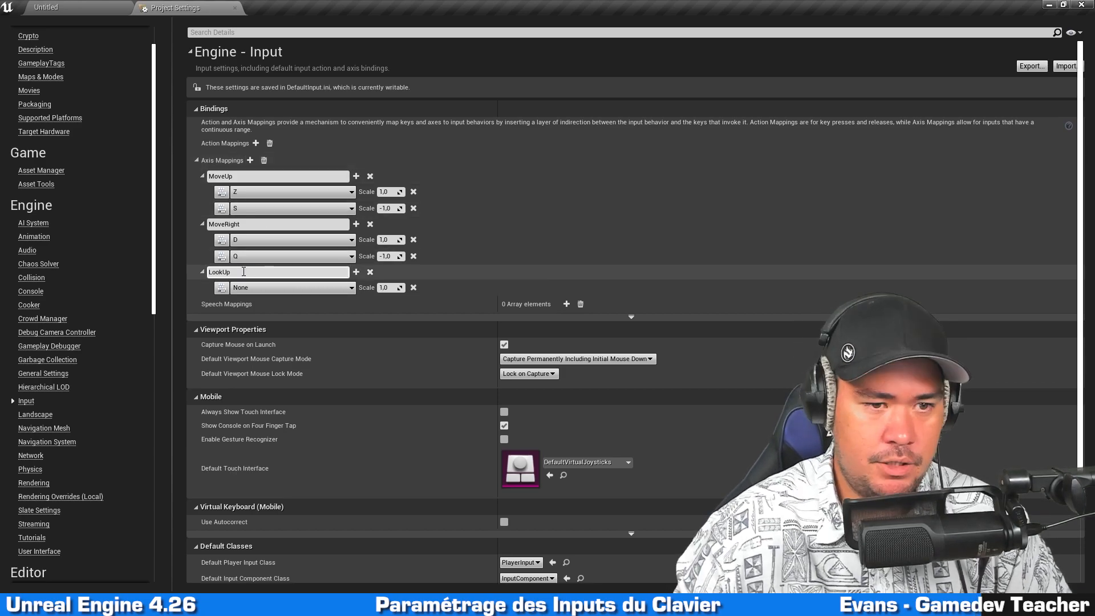
click(356, 272)
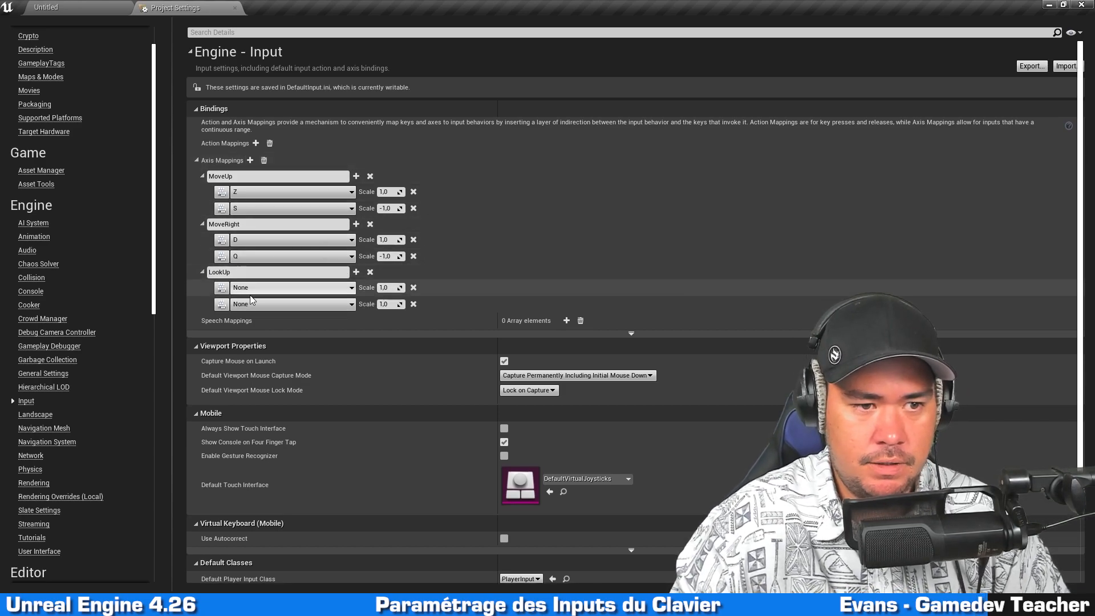
click(222, 287)
key(Up)
click(221, 303)
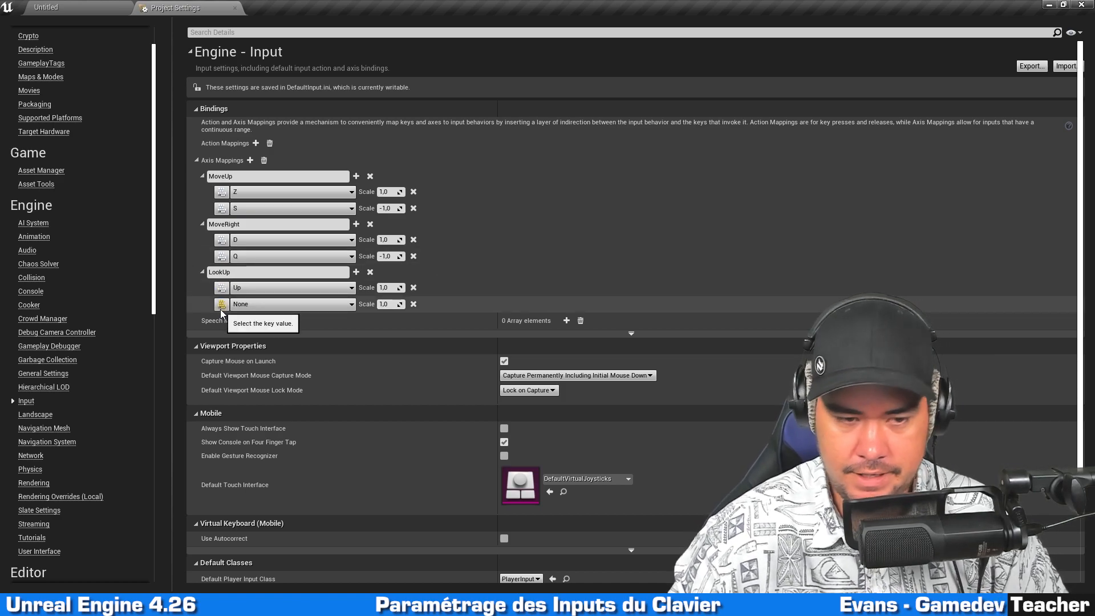
key(Down)
click(387, 304)
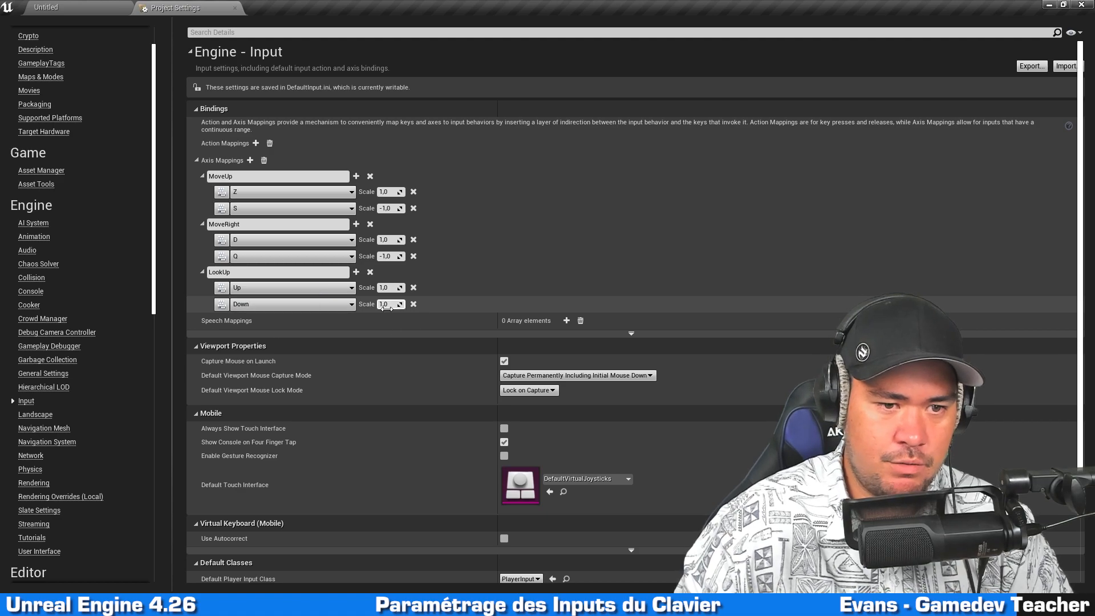
text(-1)
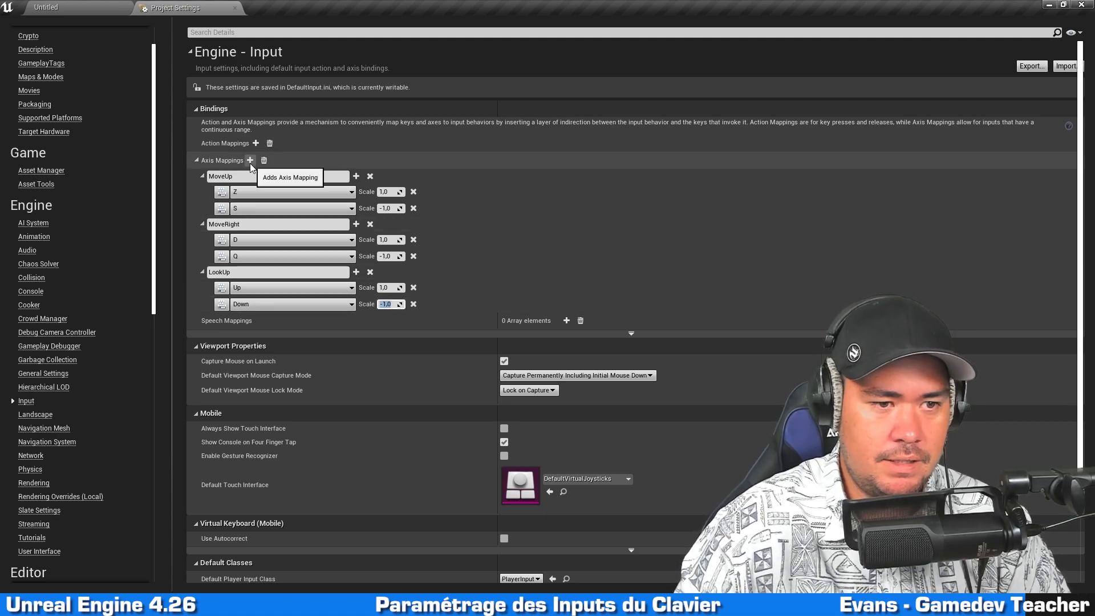
Add a LookRight axis mapping bound to the Right arrow and to the Left arrow with a scale of -1.
click(250, 160)
click(248, 320)
text(LookRight)
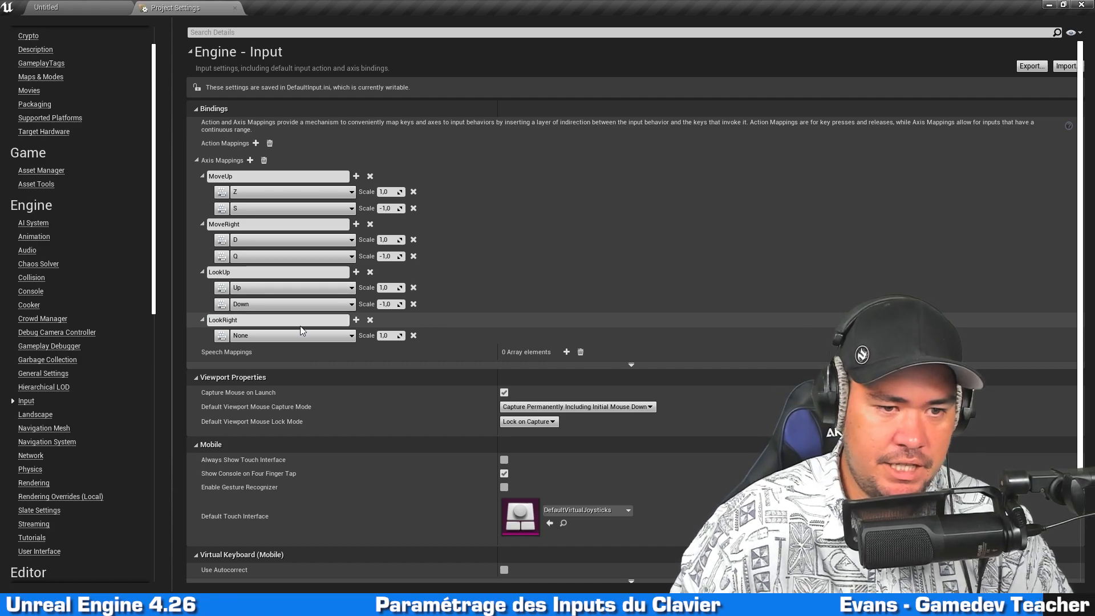
click(357, 320)
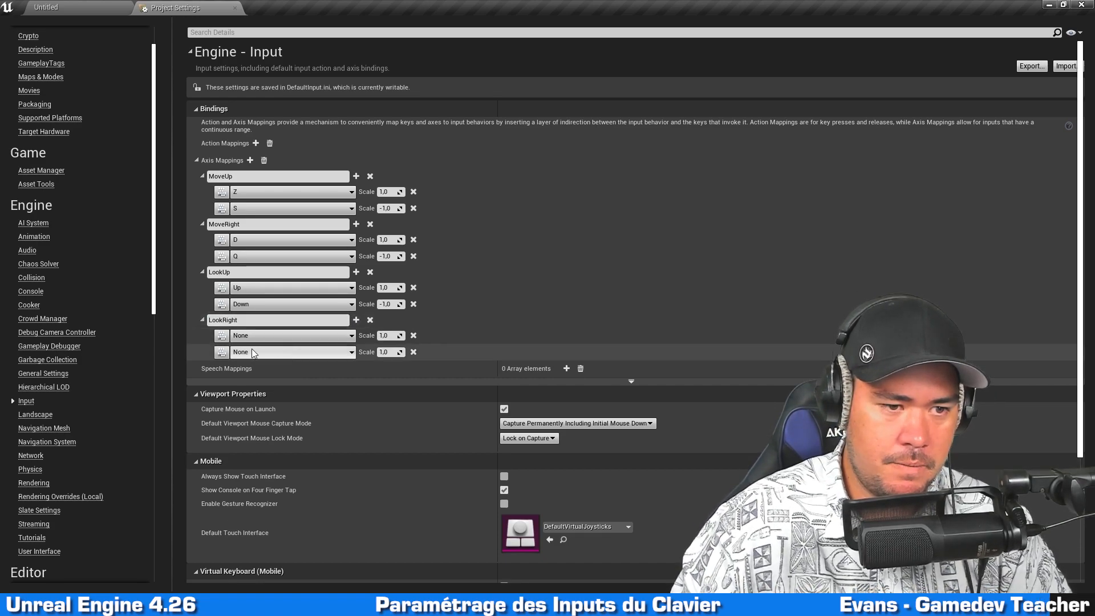
click(221, 336)
key(Right)
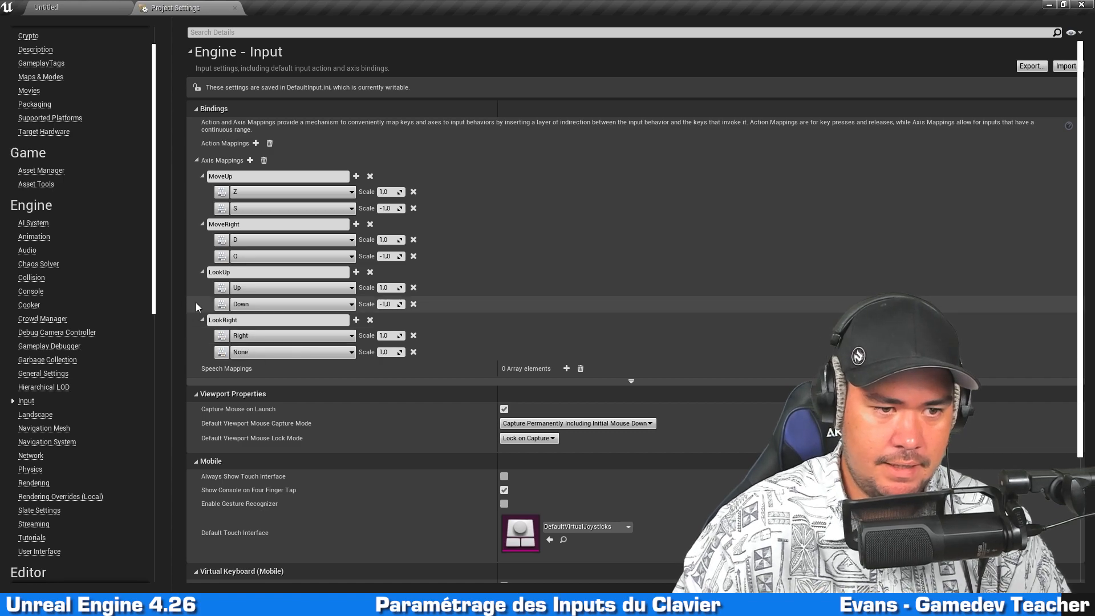
click(221, 351)
key(Left)
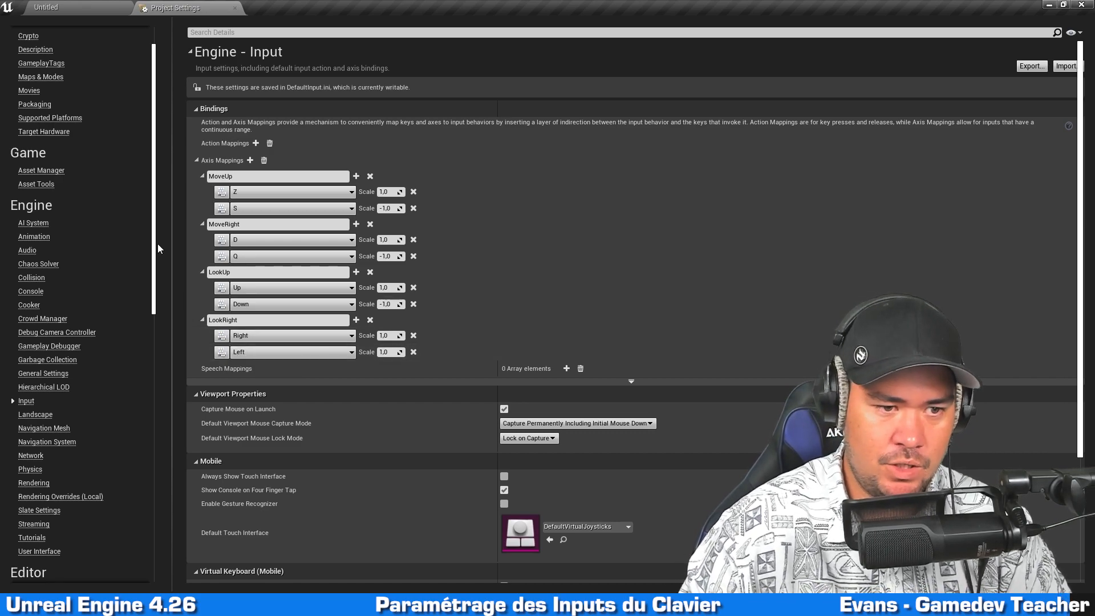
click(392, 351)
text(-1)
key(Return)
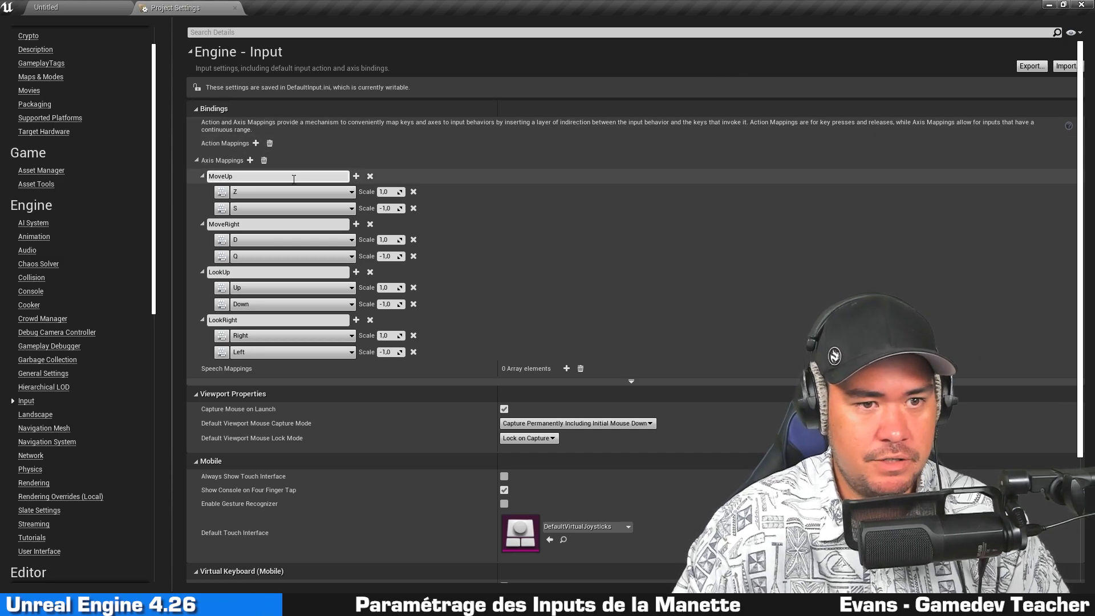
Add a third binding to the MoveUp axis using Gamepad Left Thumbstick Y-Axis.
click(355, 176)
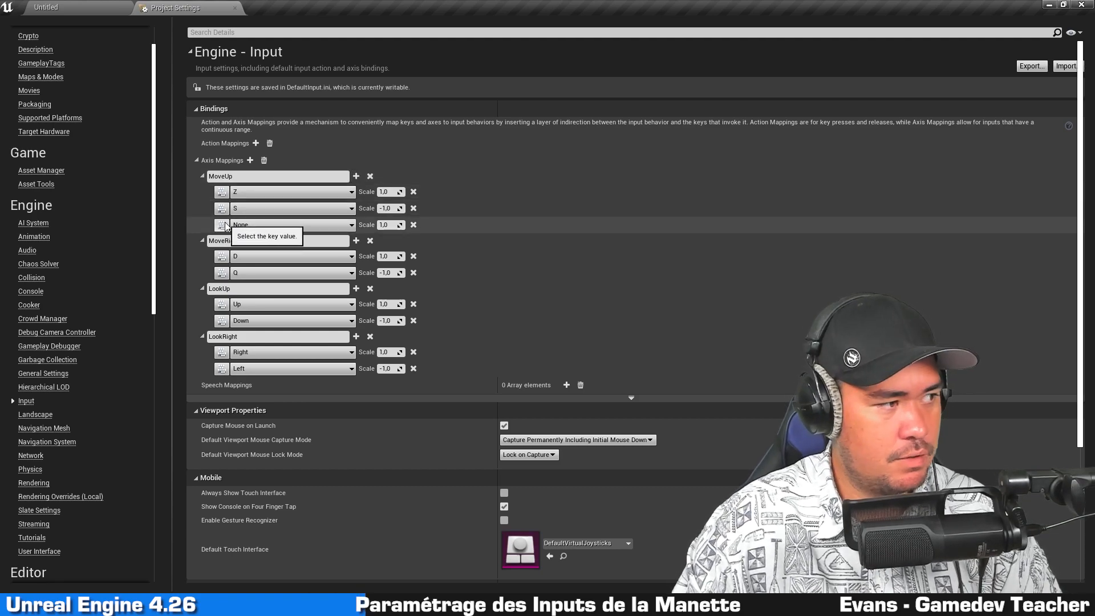
click(353, 225)
text(ga)
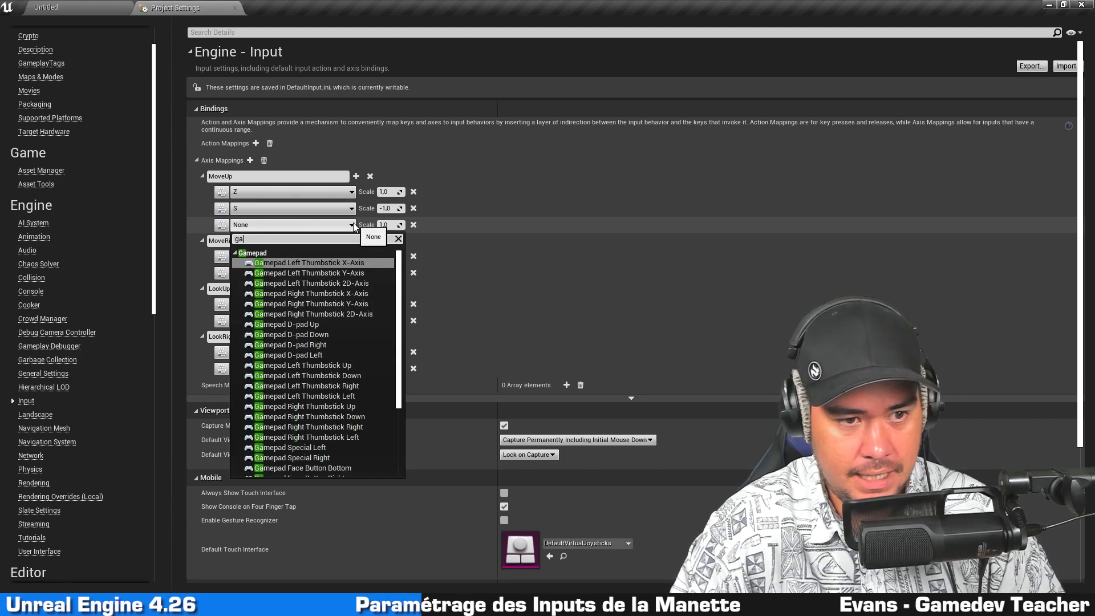
text(mepad left thu)
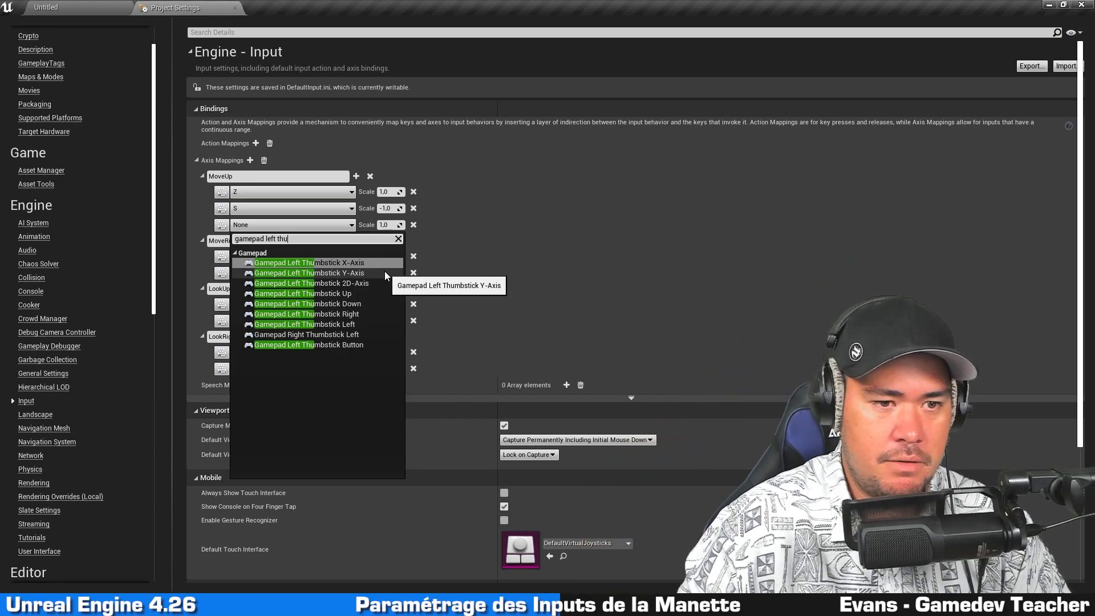
click(384, 272)
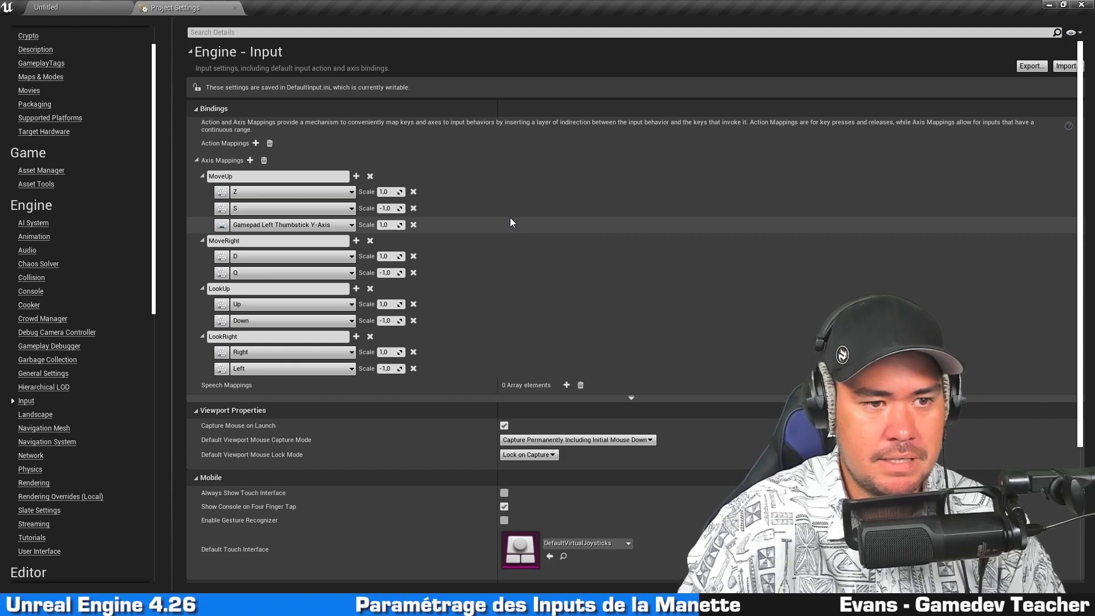
Add a third binding to the MoveRight axis using Gamepad Left Thumbstick X-Axis.
click(356, 240)
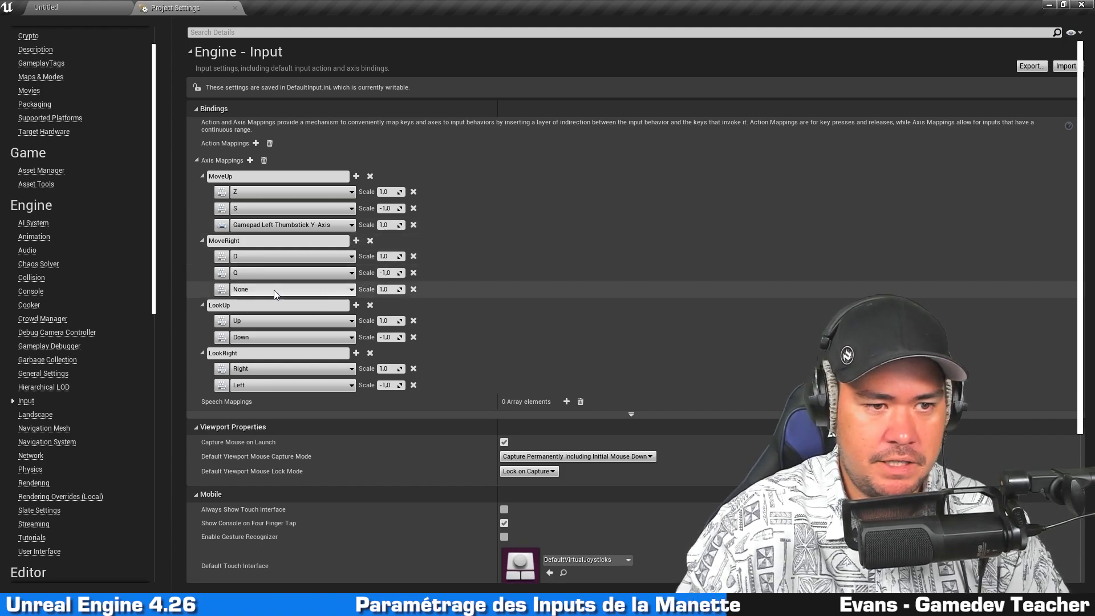
click(273, 290)
text(gamepad left thu)
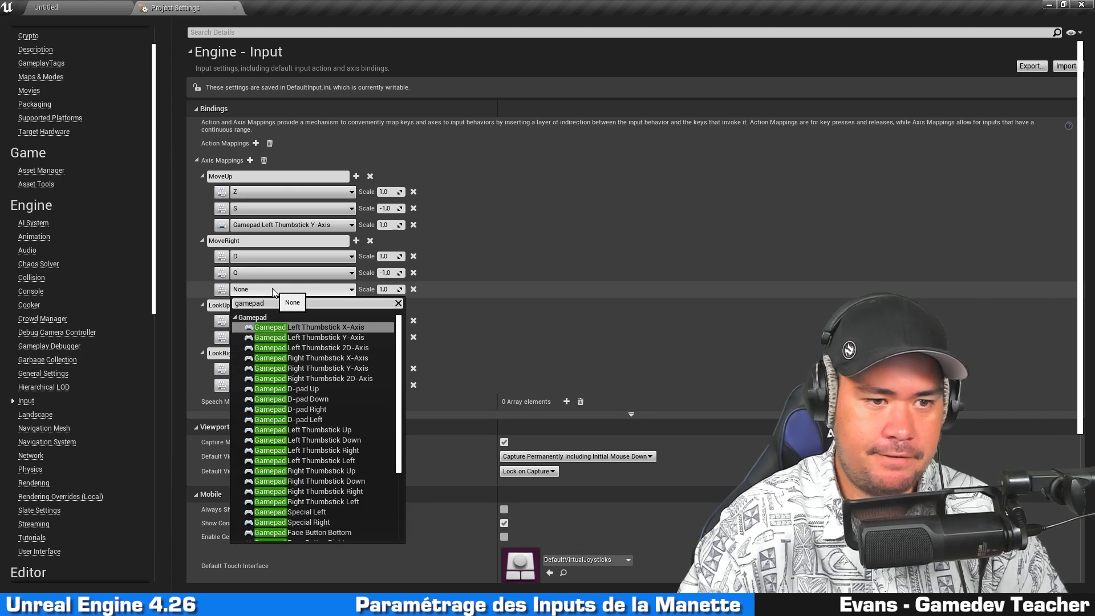
click(374, 328)
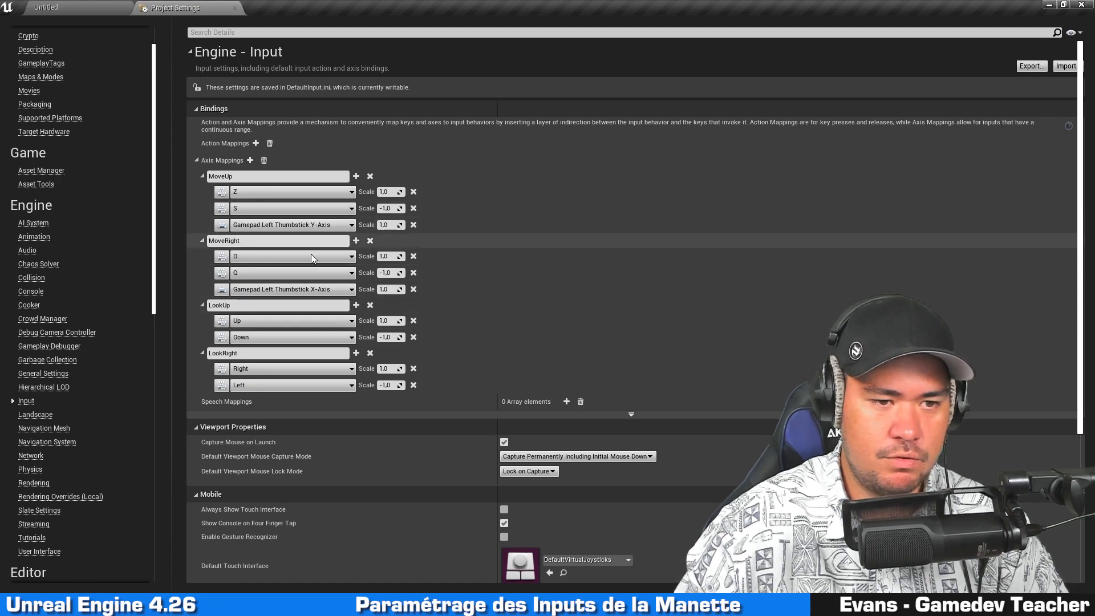
Add a third binding to the LookUp axis using Gamepad Right Thumbstick Y-Axis.
click(356, 305)
click(278, 355)
text(gamepad right thu)
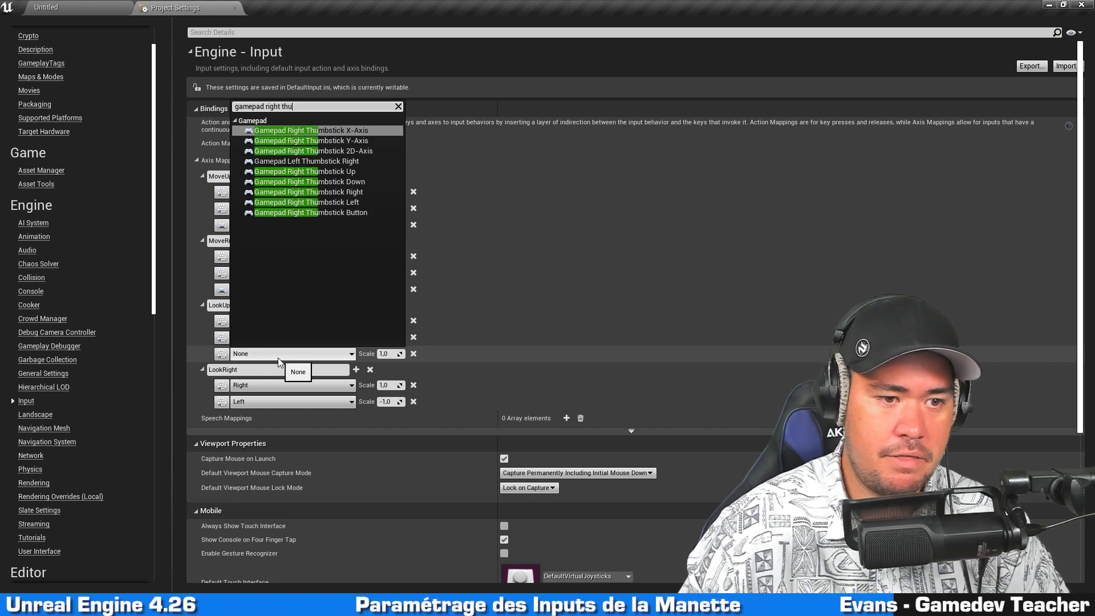
click(368, 140)
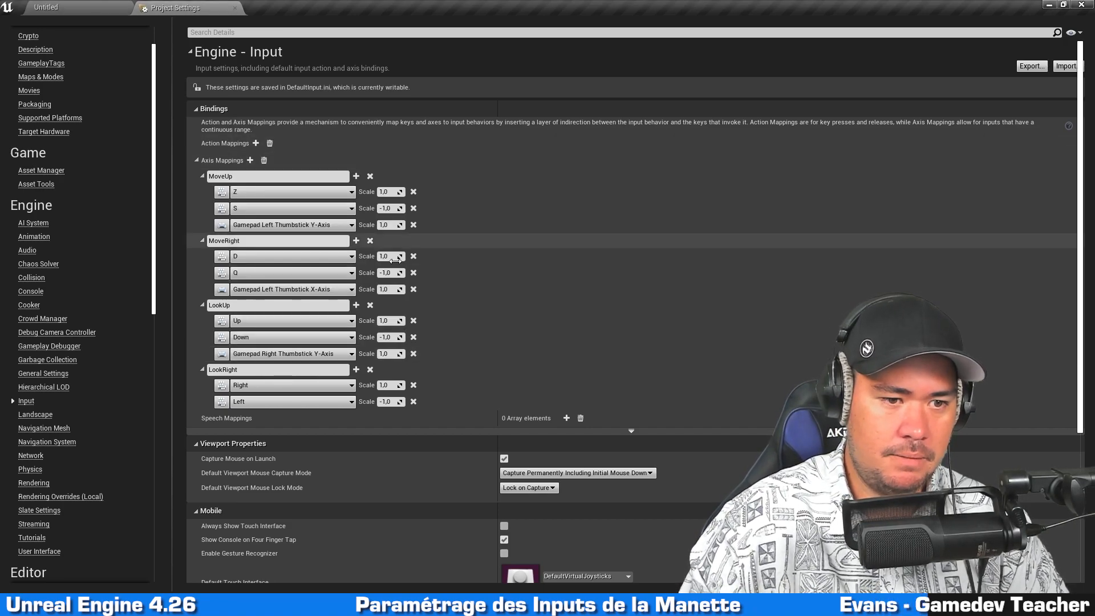
Add a third binding to the LookRight axis using Gamepad Right Thumbstick X-Axis.
click(356, 369)
click(307, 416)
text(gamepad right thumb)
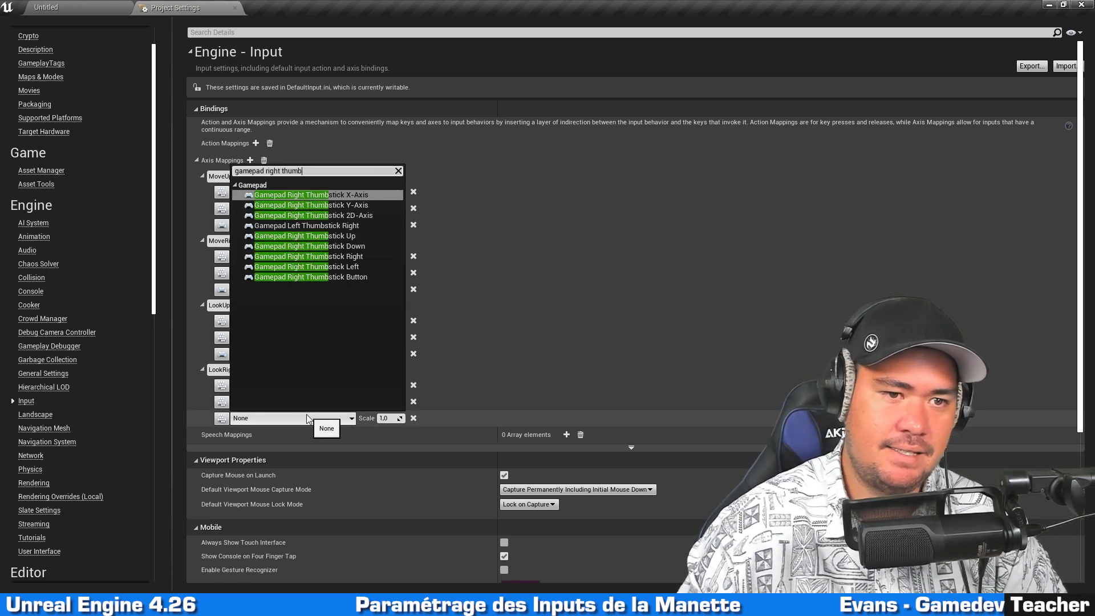
key(Return)
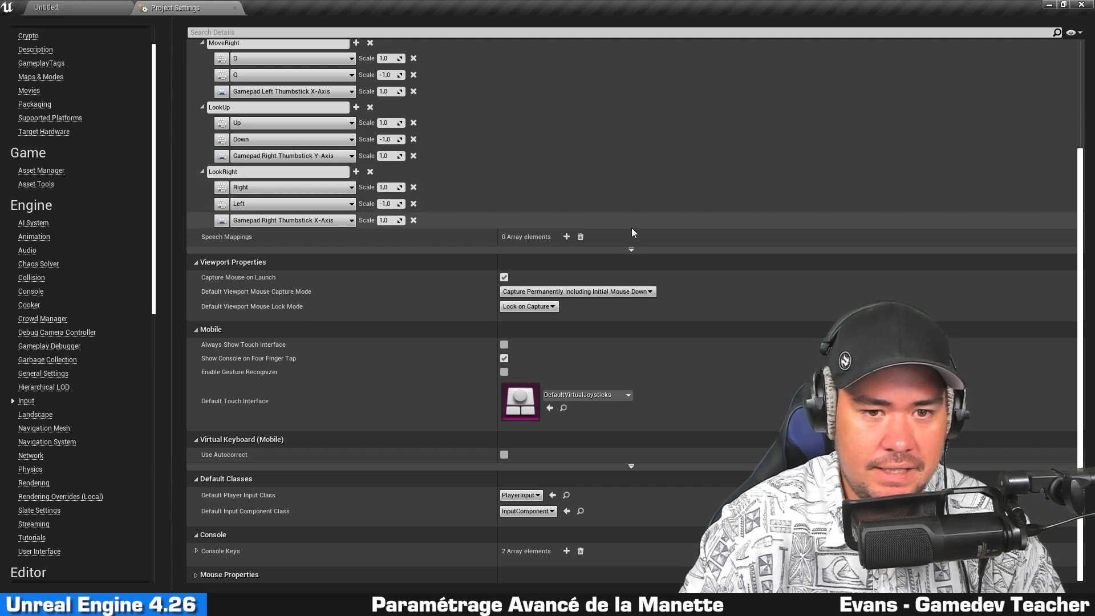
Reveal the advanced Axis Config settings for the bindings and enable Invert for Gamepad_RightY.
click(631, 249)
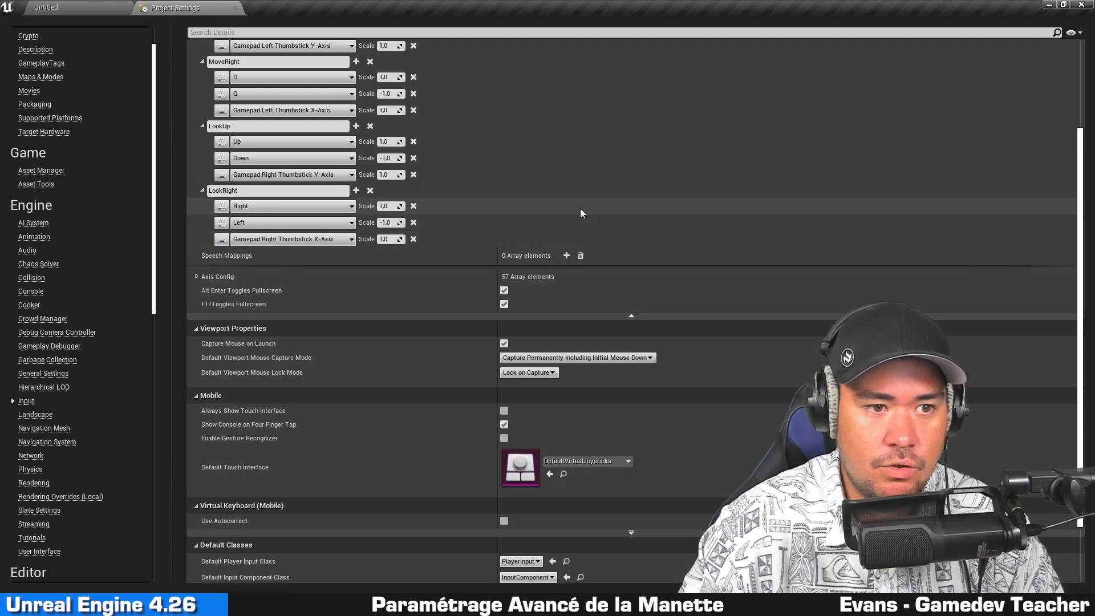
scroll(513, 234, up, 2)
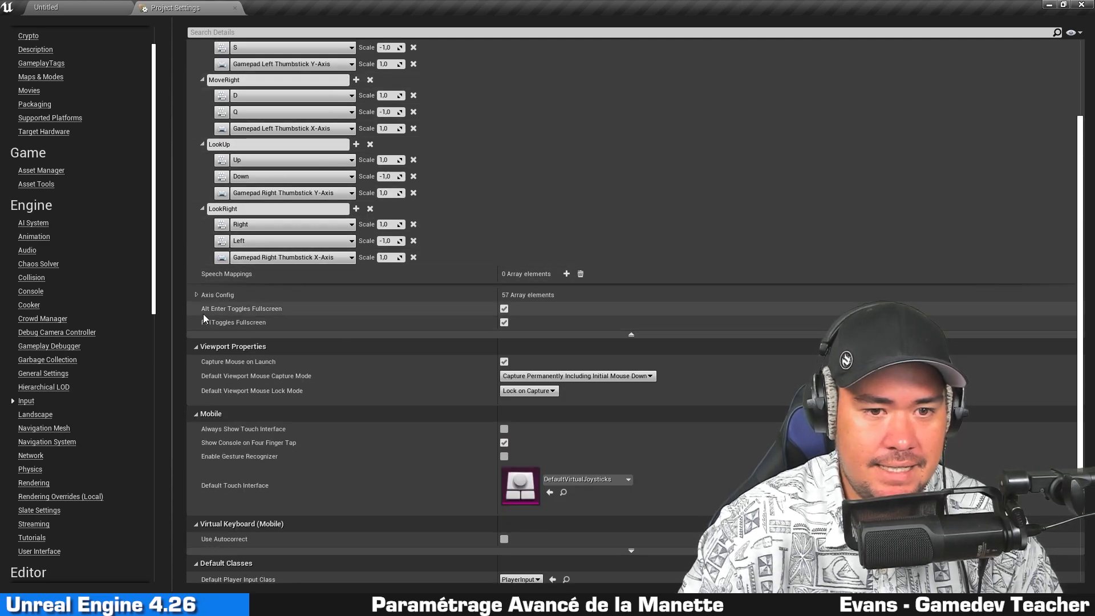
click(195, 295)
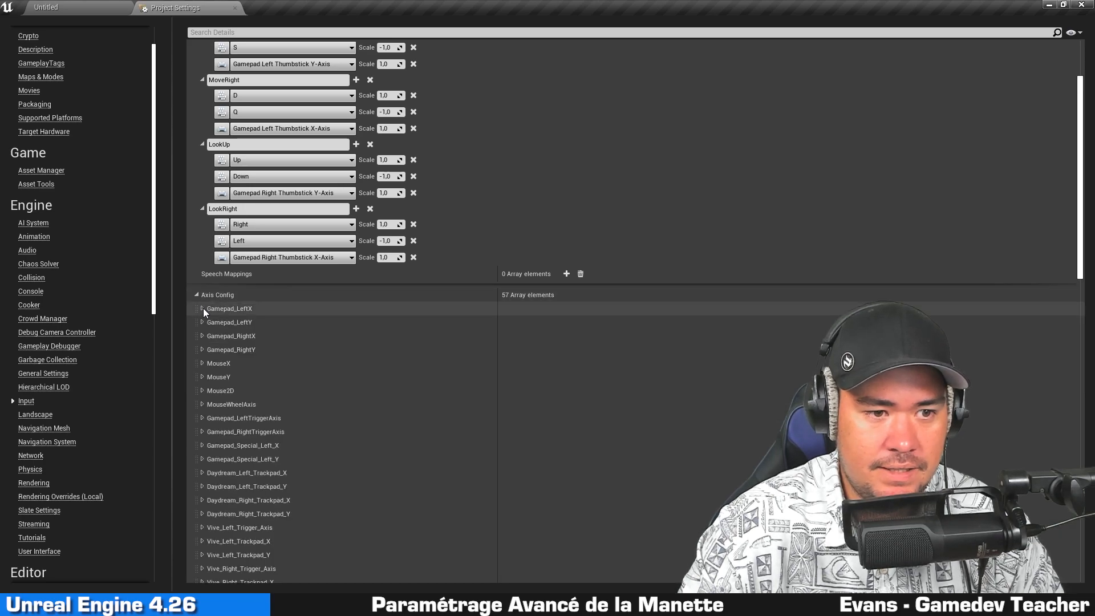
click(202, 350)
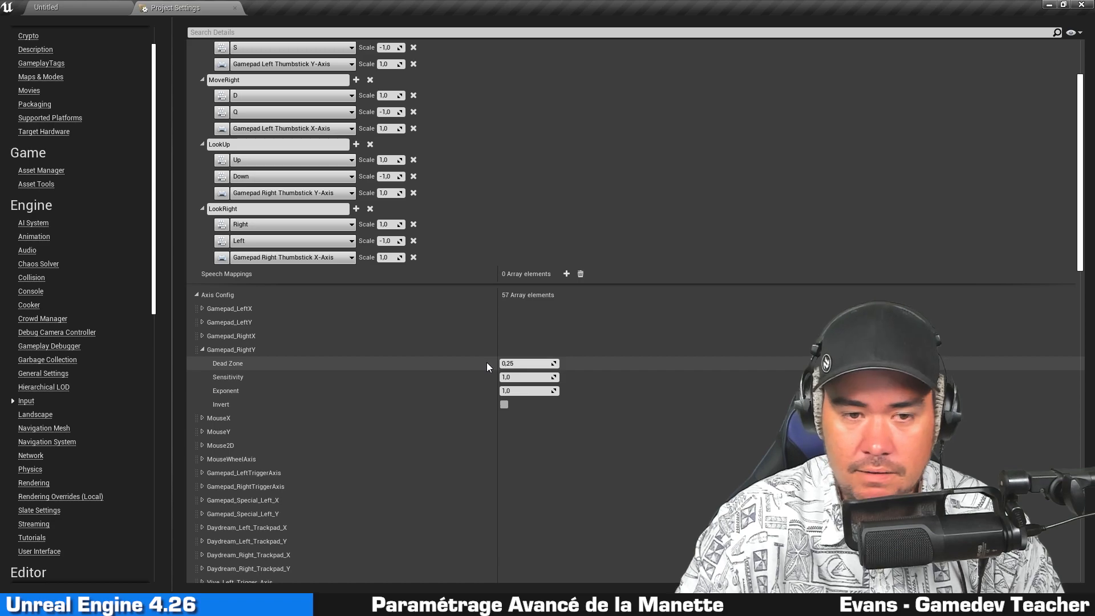
click(506, 404)
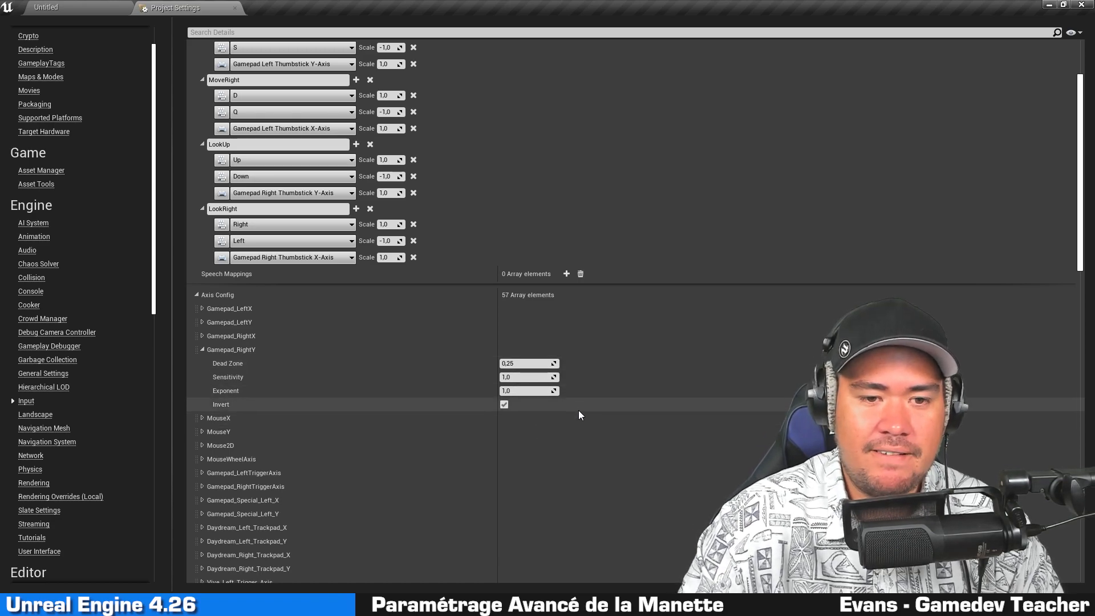
Set the Dead Zone of Gamepad_LeftX and Gamepad_LeftY to 0.05 and open the Gamepad_RightX Dead Zone for editing.
click(202, 336)
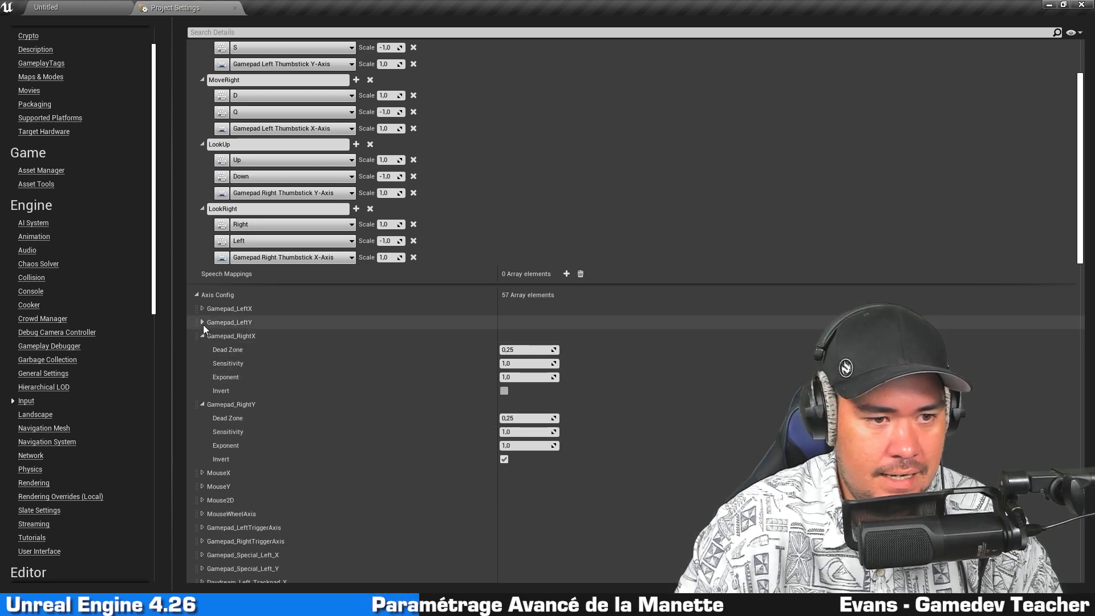
click(202, 323)
click(202, 309)
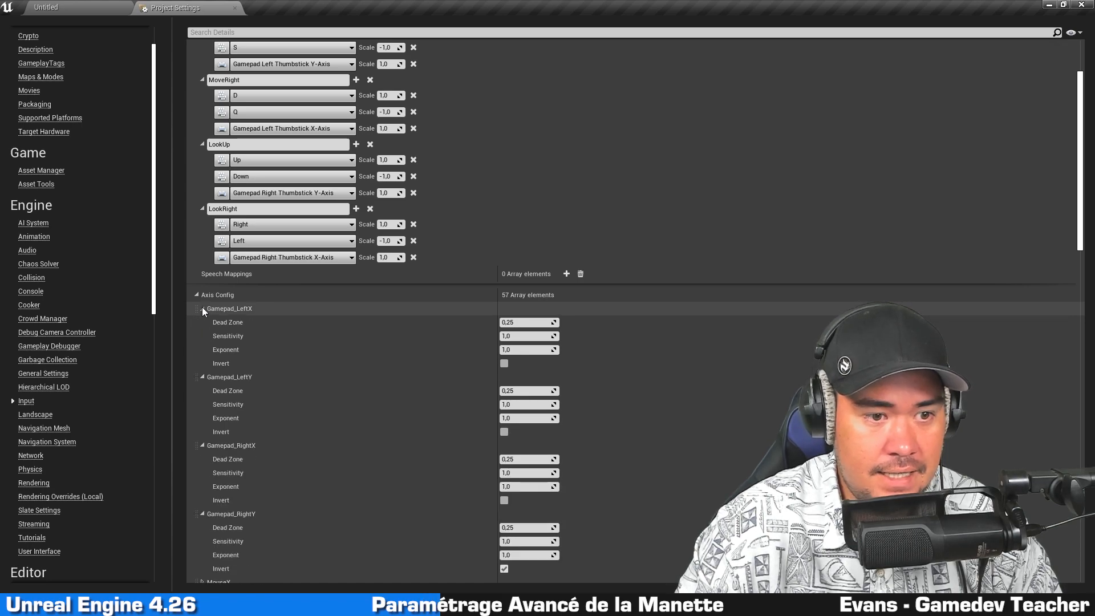
scroll(694, 308, down, 4)
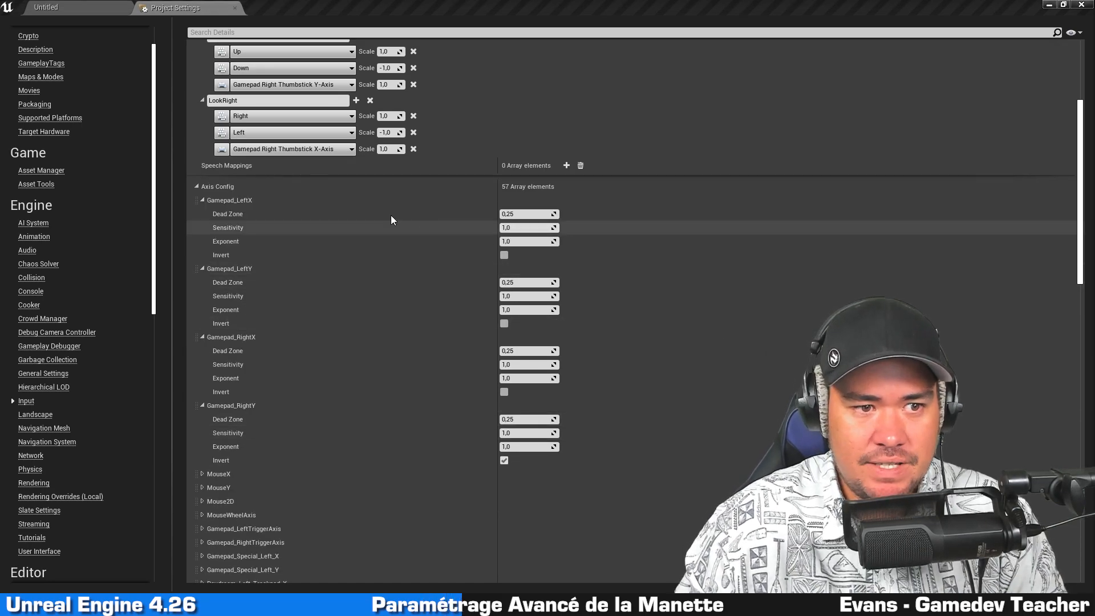
mouse_move(245, 216)
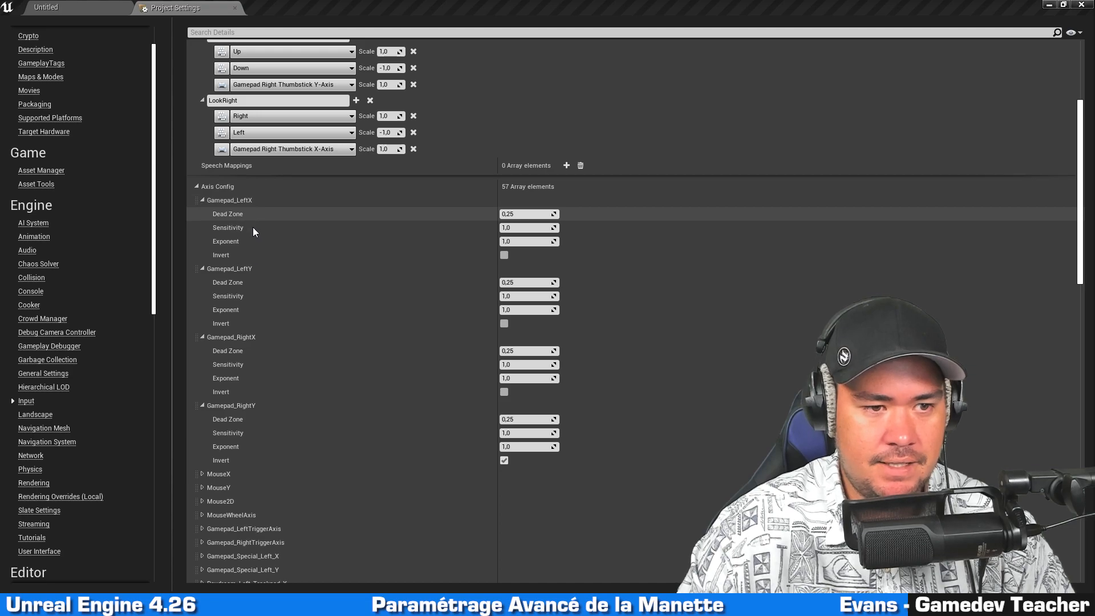
click(527, 213)
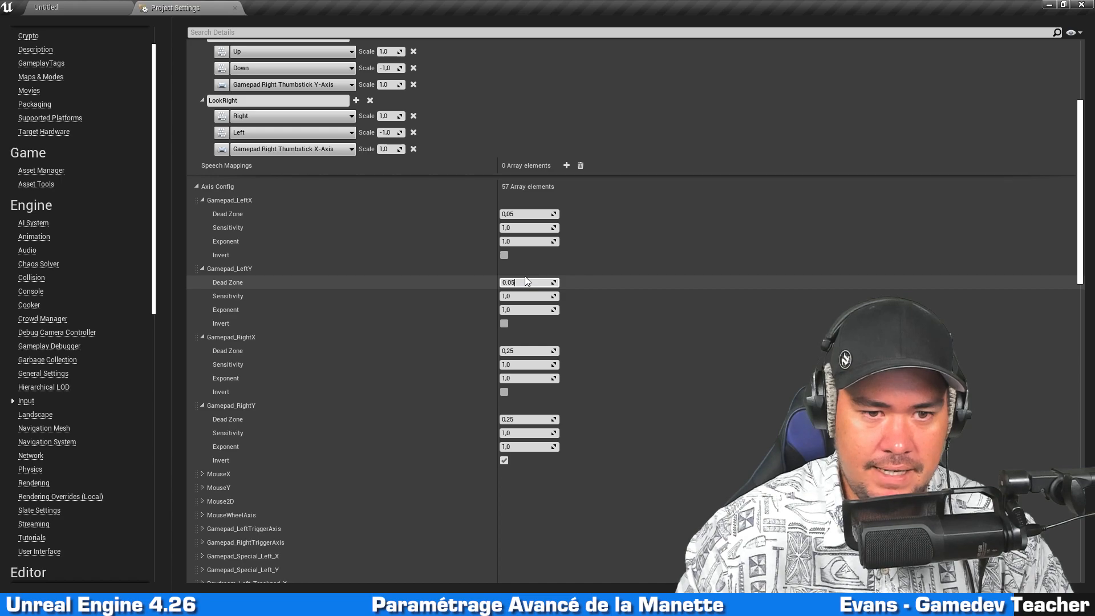
click(528, 351)
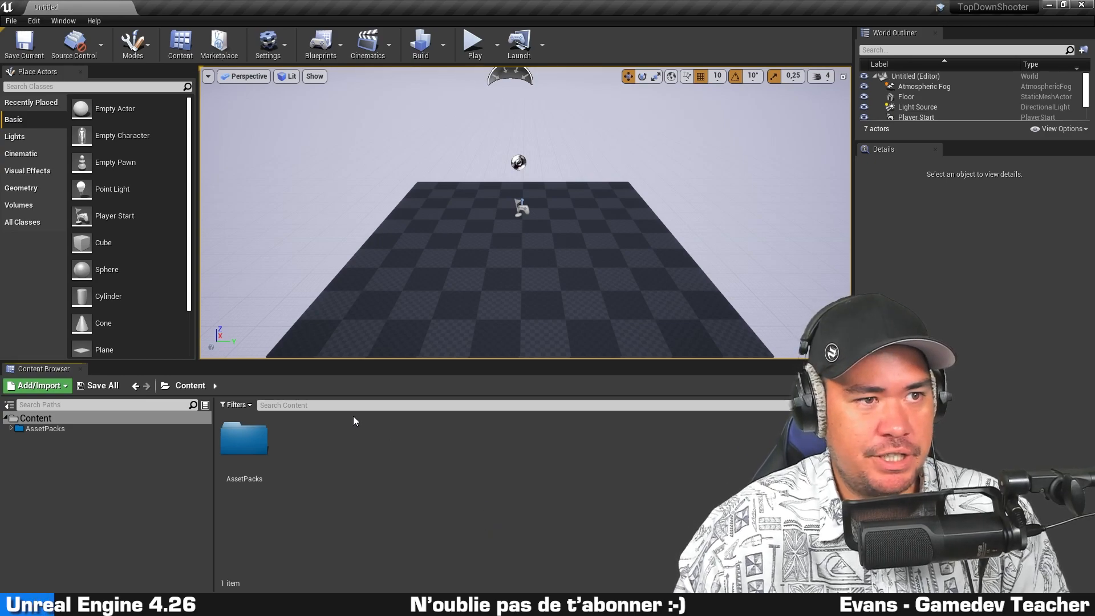
Create a new level from the TimeOfDay template.
click(11, 21)
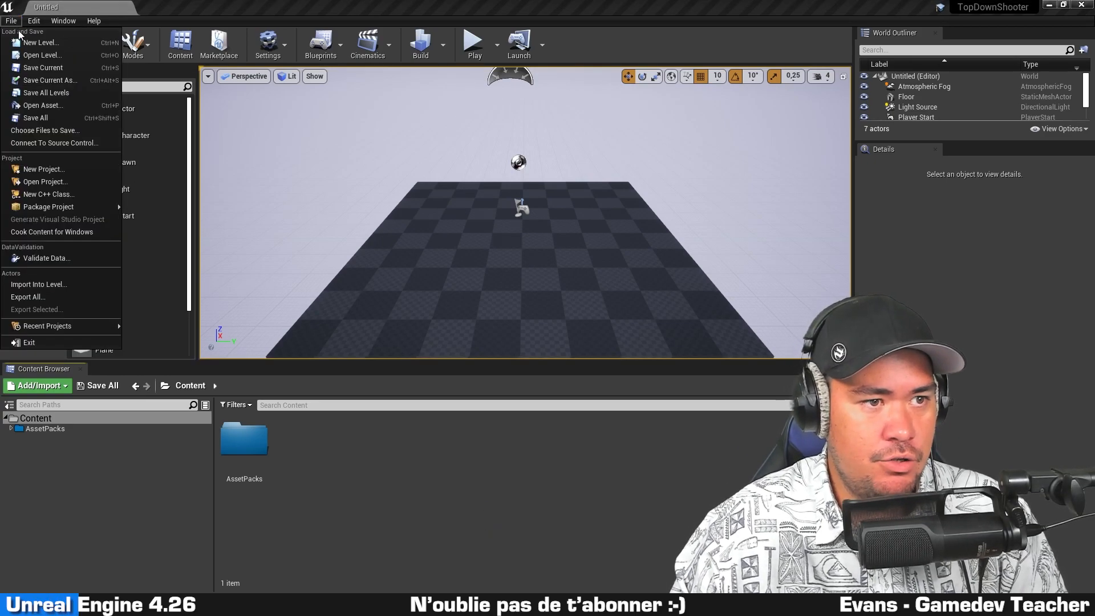
click(26, 45)
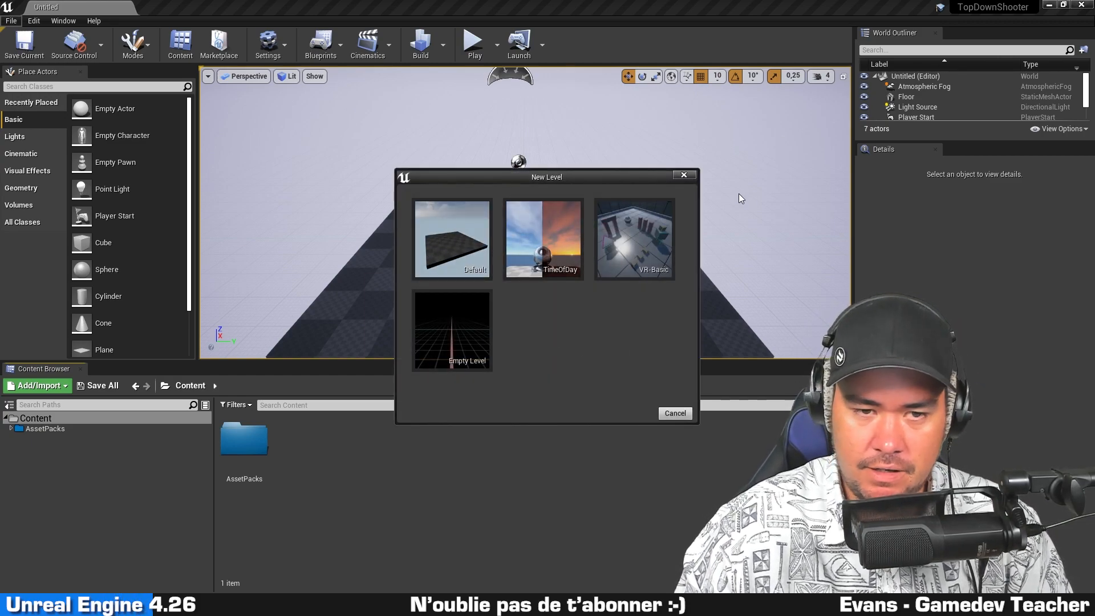
click(545, 244)
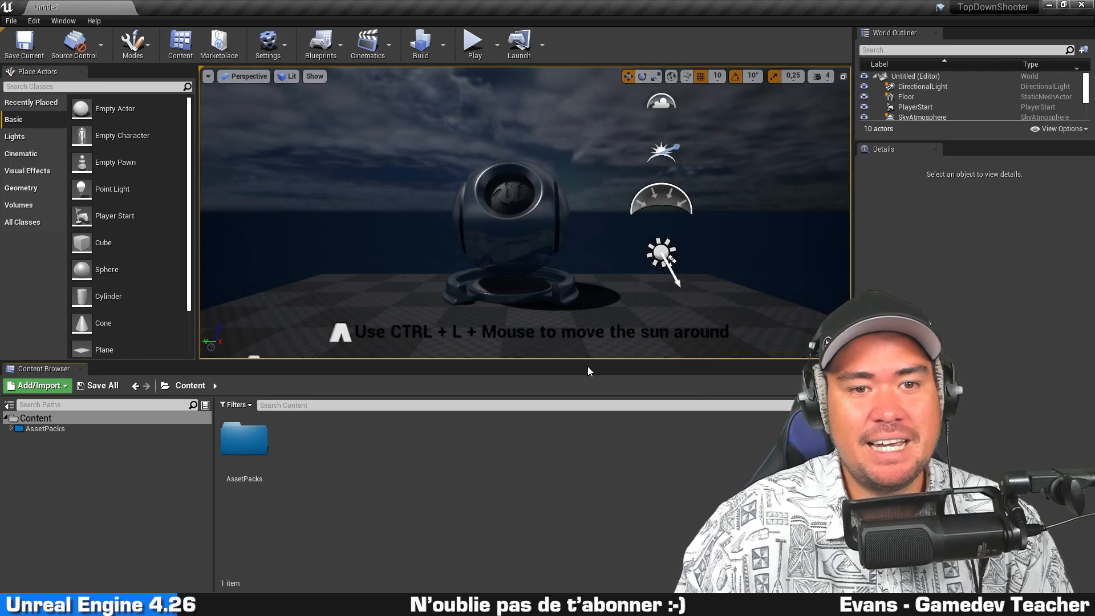
right_drag(560, 147, 532, 171)
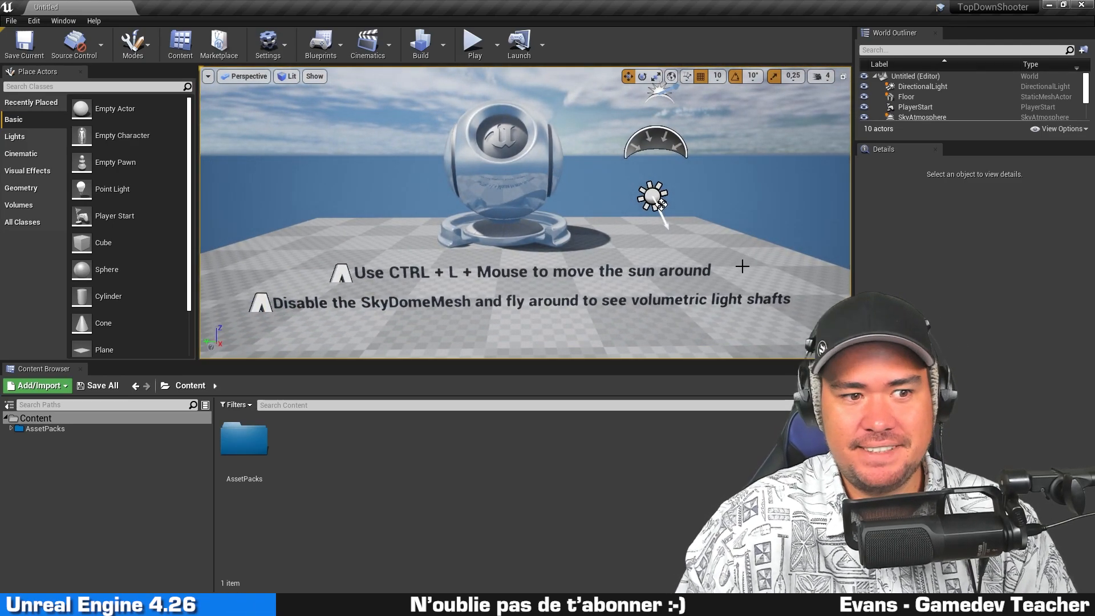
Create a TopDownShooter folder in Content with a Levels subfolder inside it.
click(74, 419)
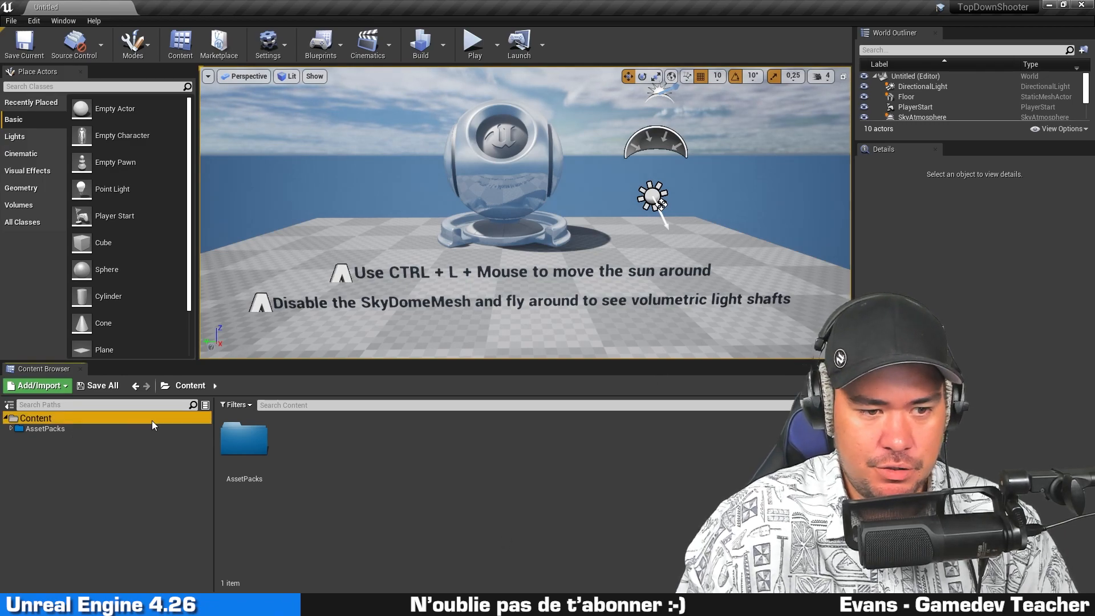
right_click(369, 470)
click(423, 141)
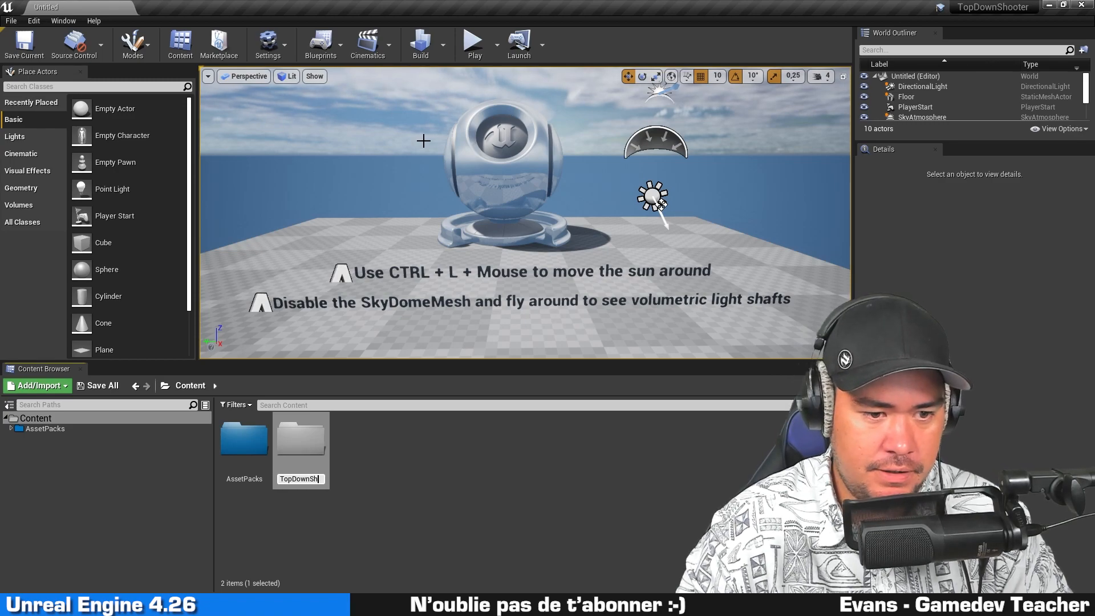
key(Return)
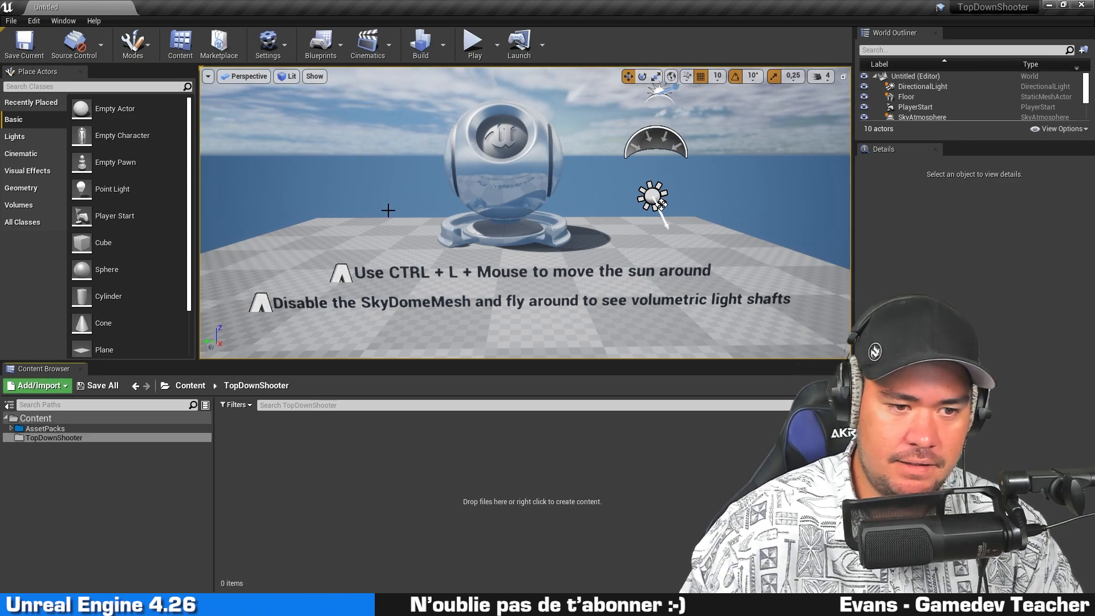
right_click(294, 455)
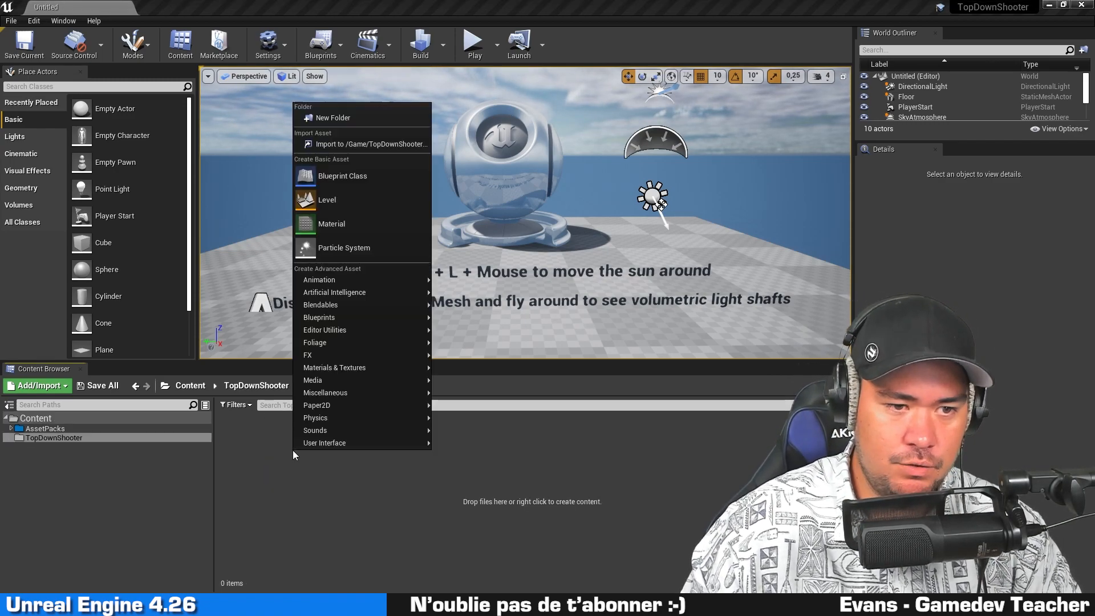
click(347, 117)
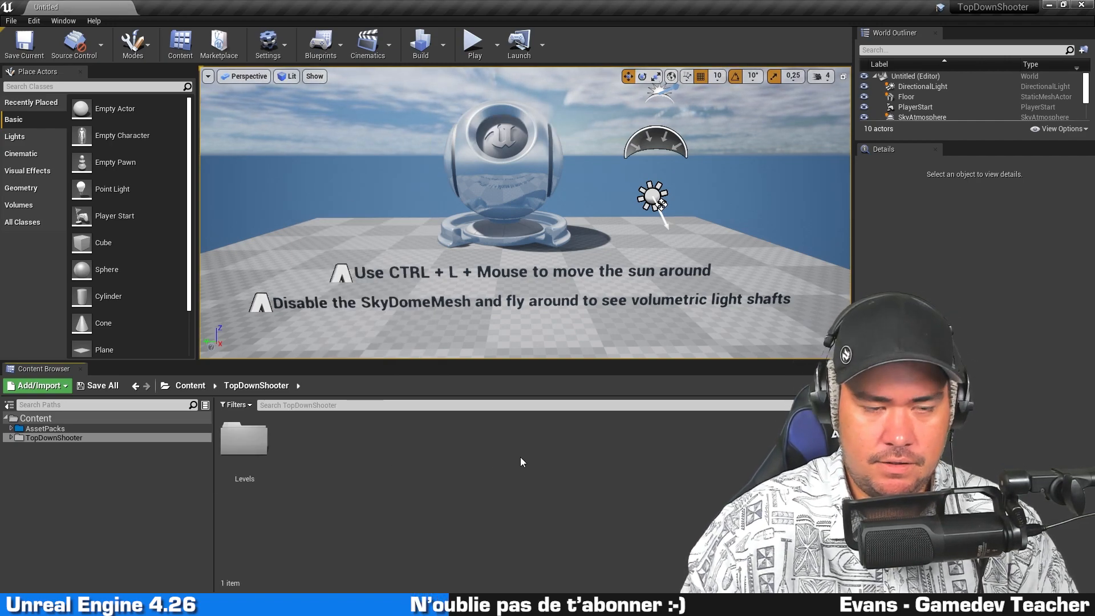
Save the current level as MainMap in TopDownShooter/Levels and open that folder in the Content Browser.
click(19, 59)
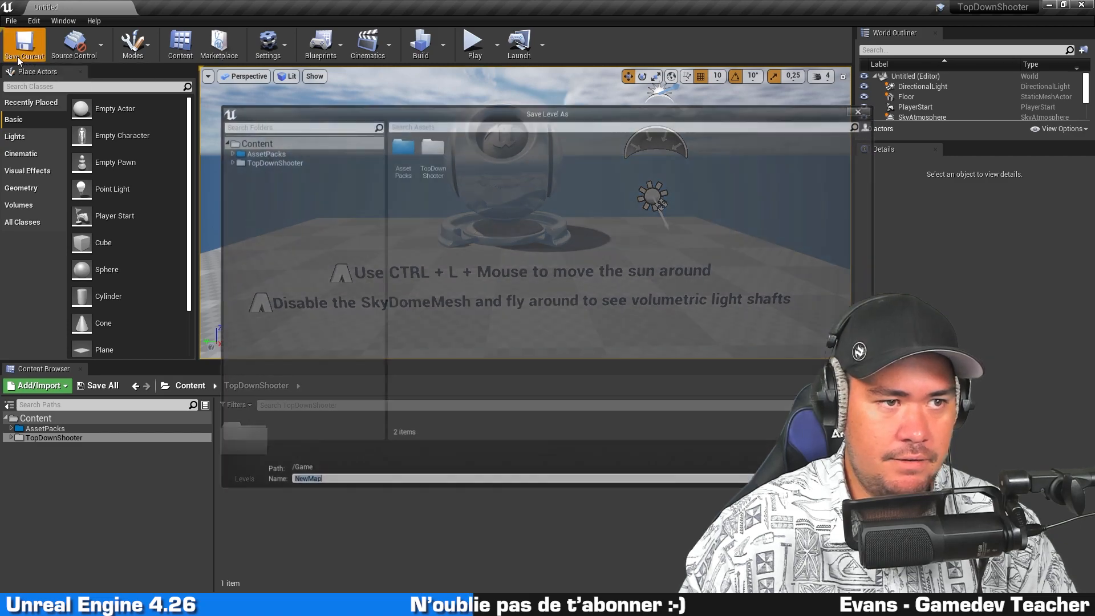
double_click(439, 155)
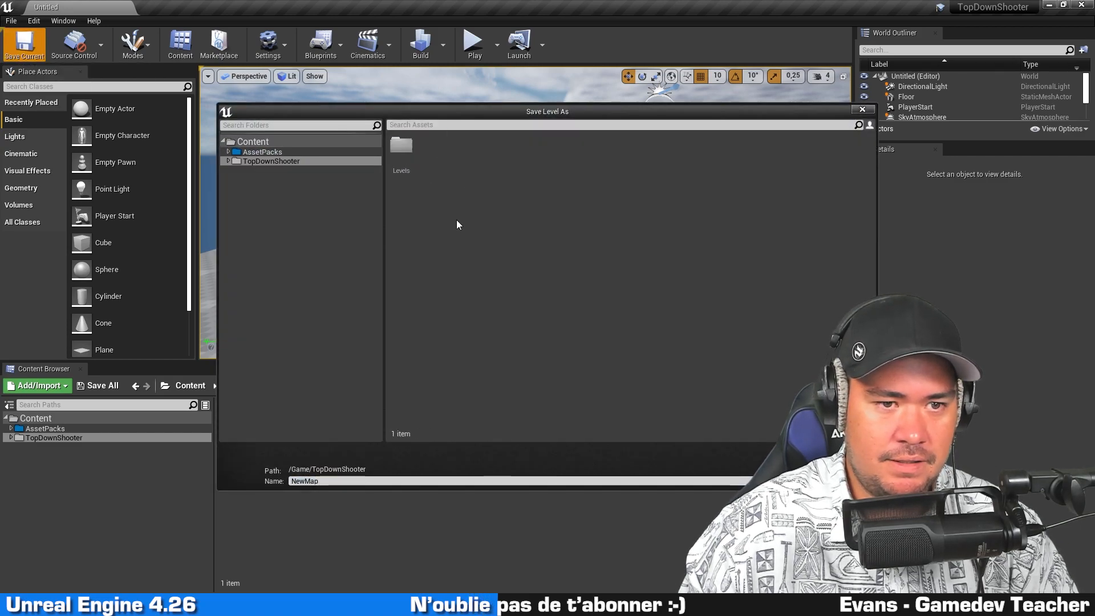
double_click(403, 160)
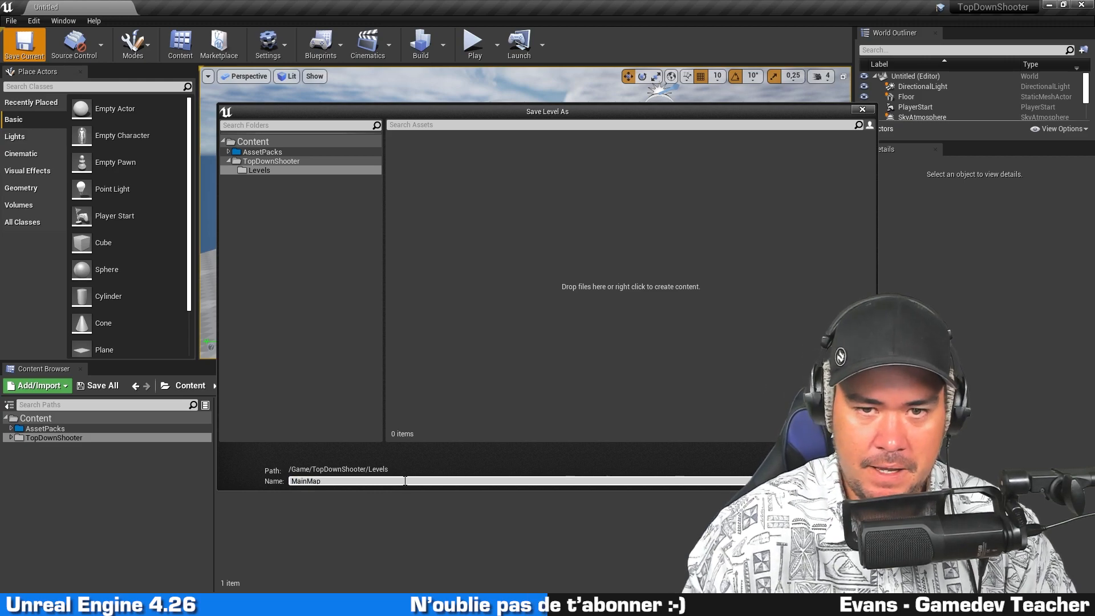
drag(562, 118, 420, 80)
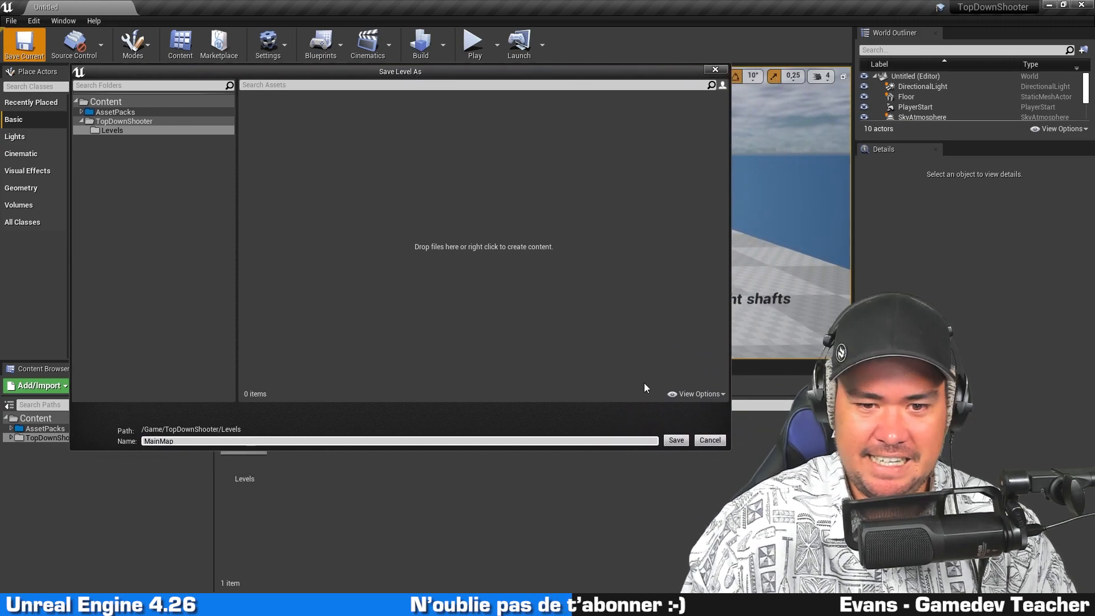
click(676, 440)
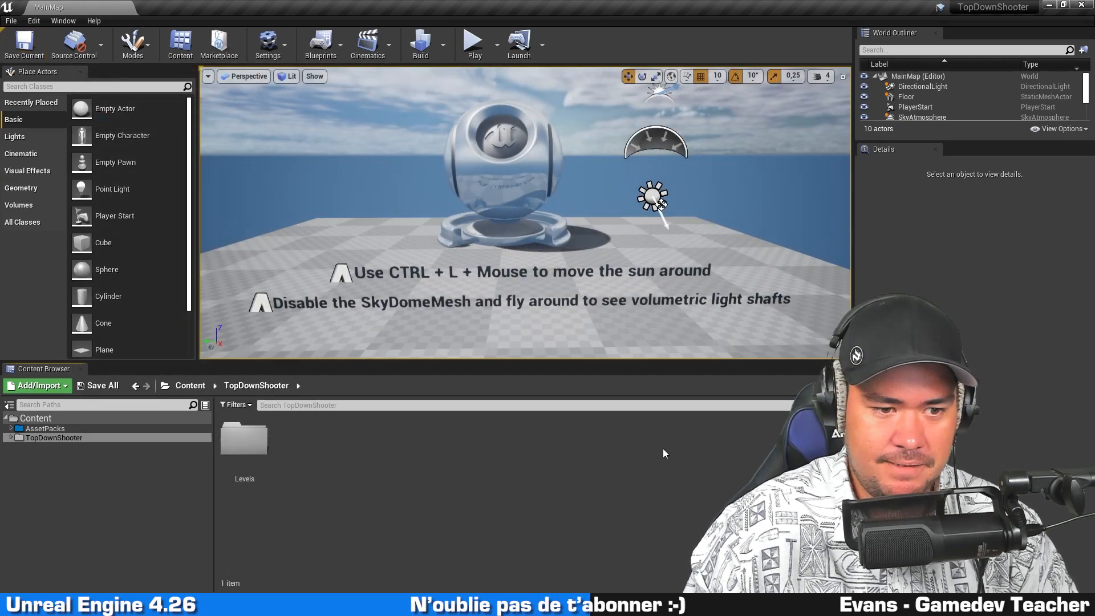
double_click(245, 439)
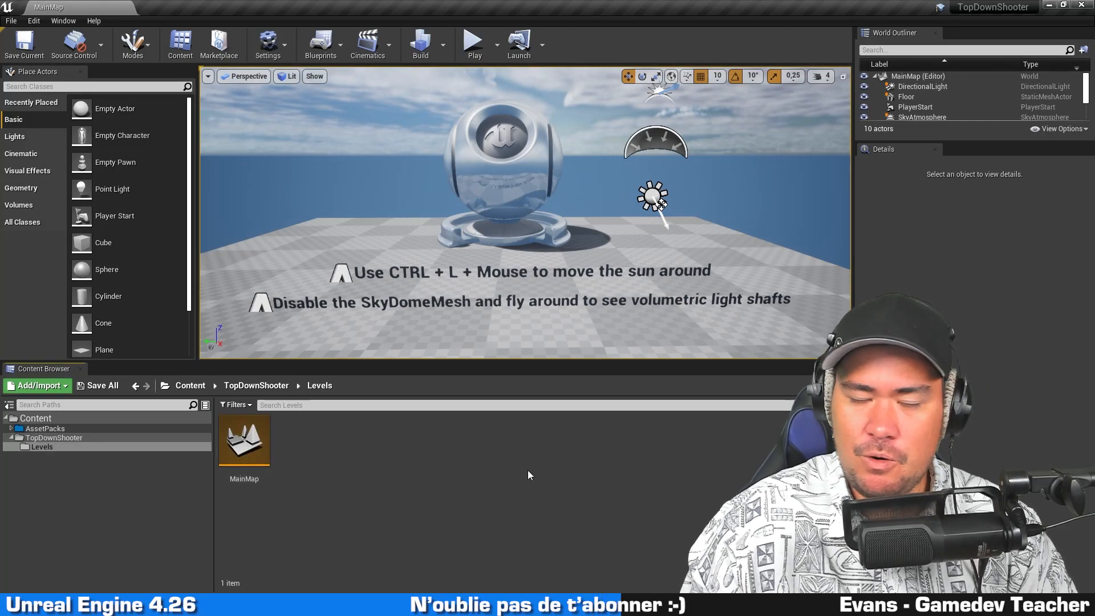